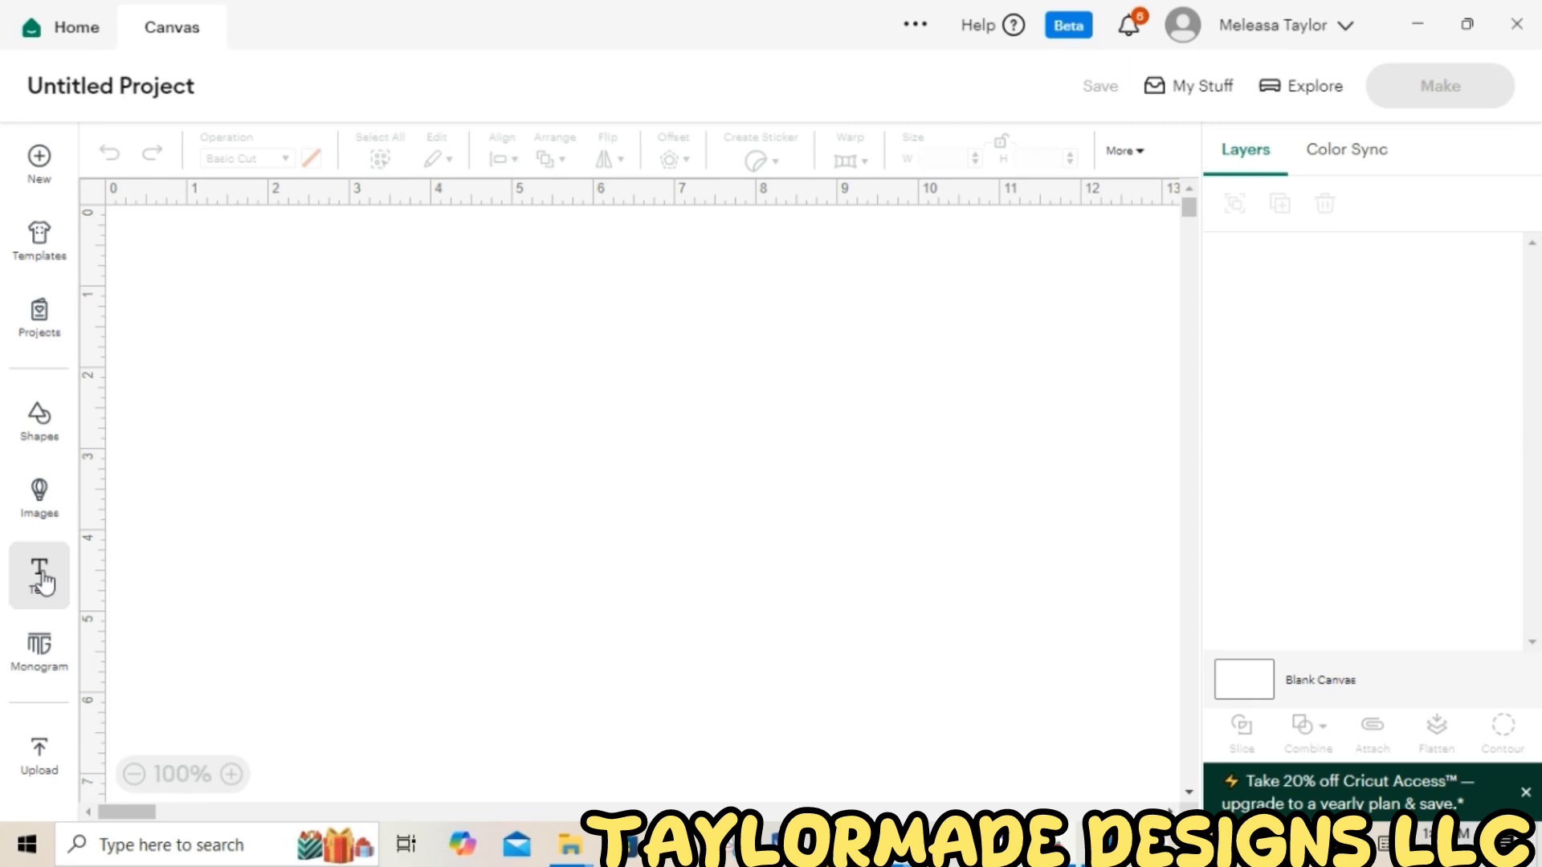
Add a text box reading "Blessed" on the canvas
{"action": "left_click", "coordinate": [45, 580]}
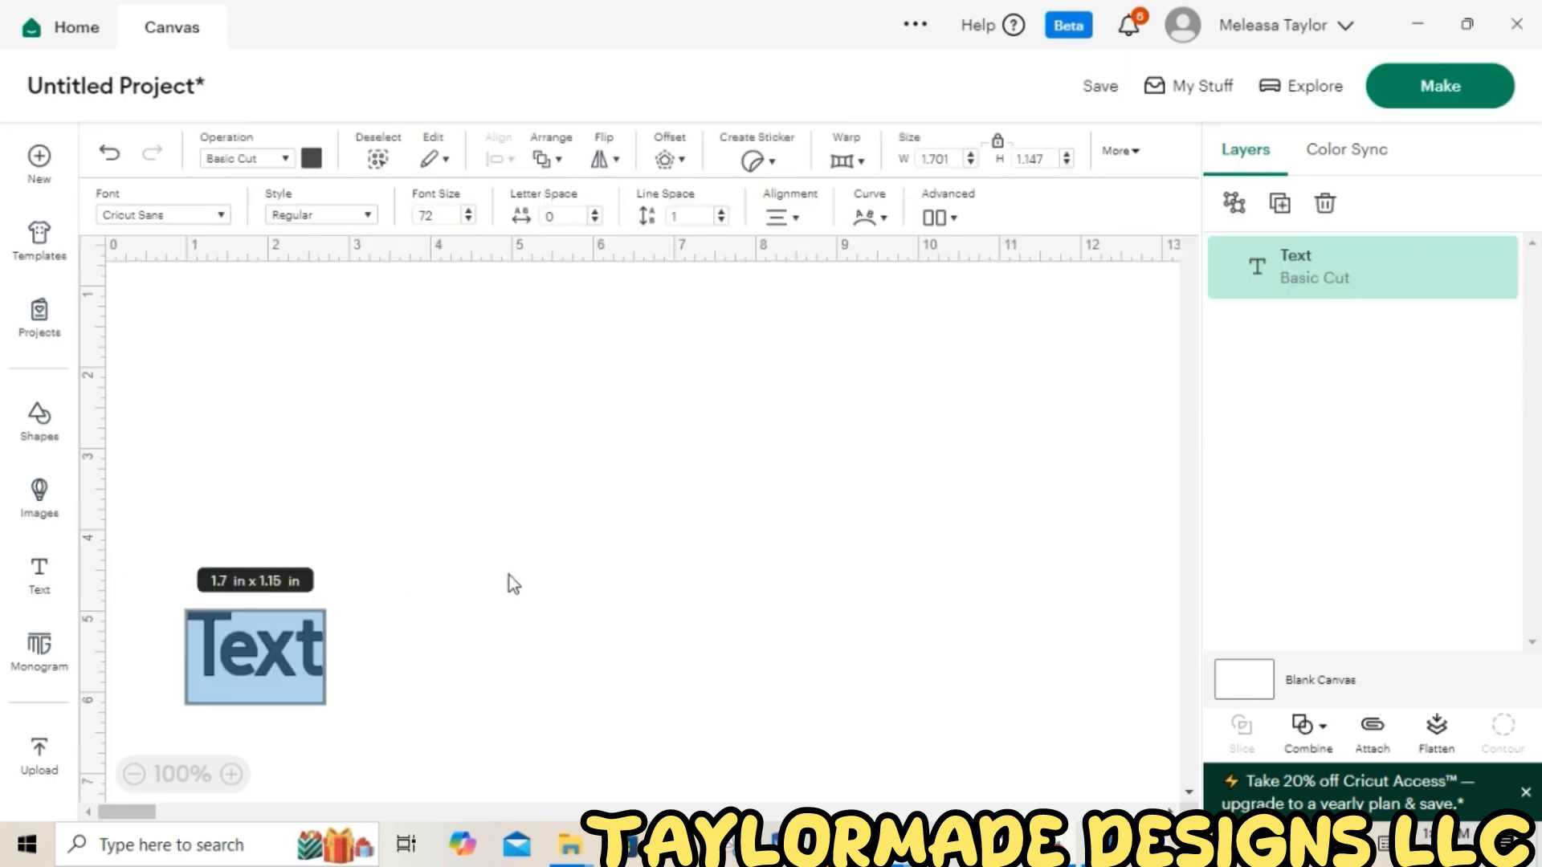
{"action": "type", "text": "B"}
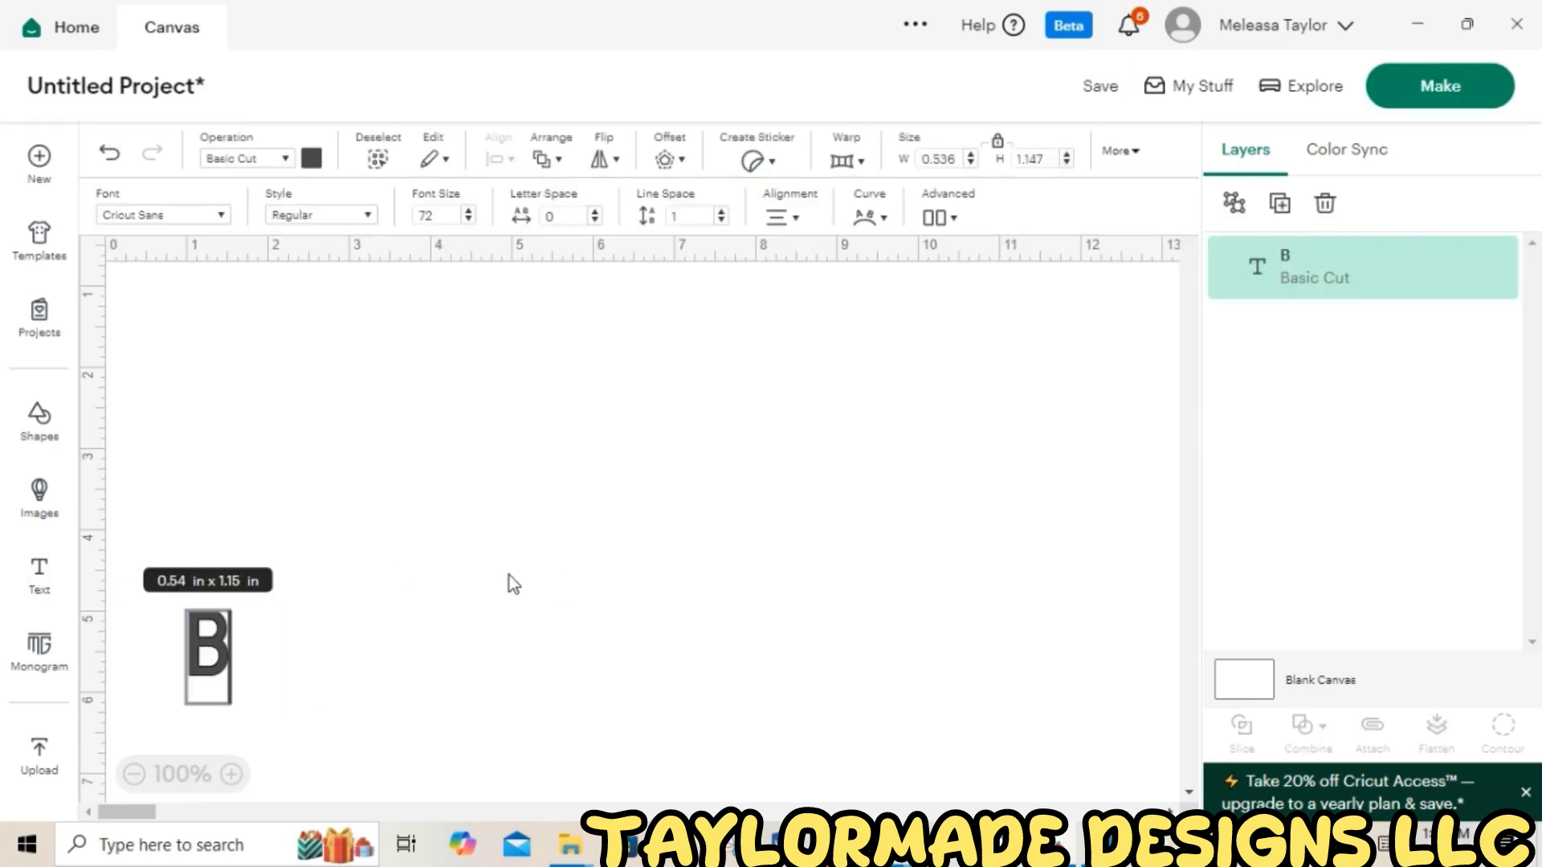
{"action": "type", "text": "lessed"}
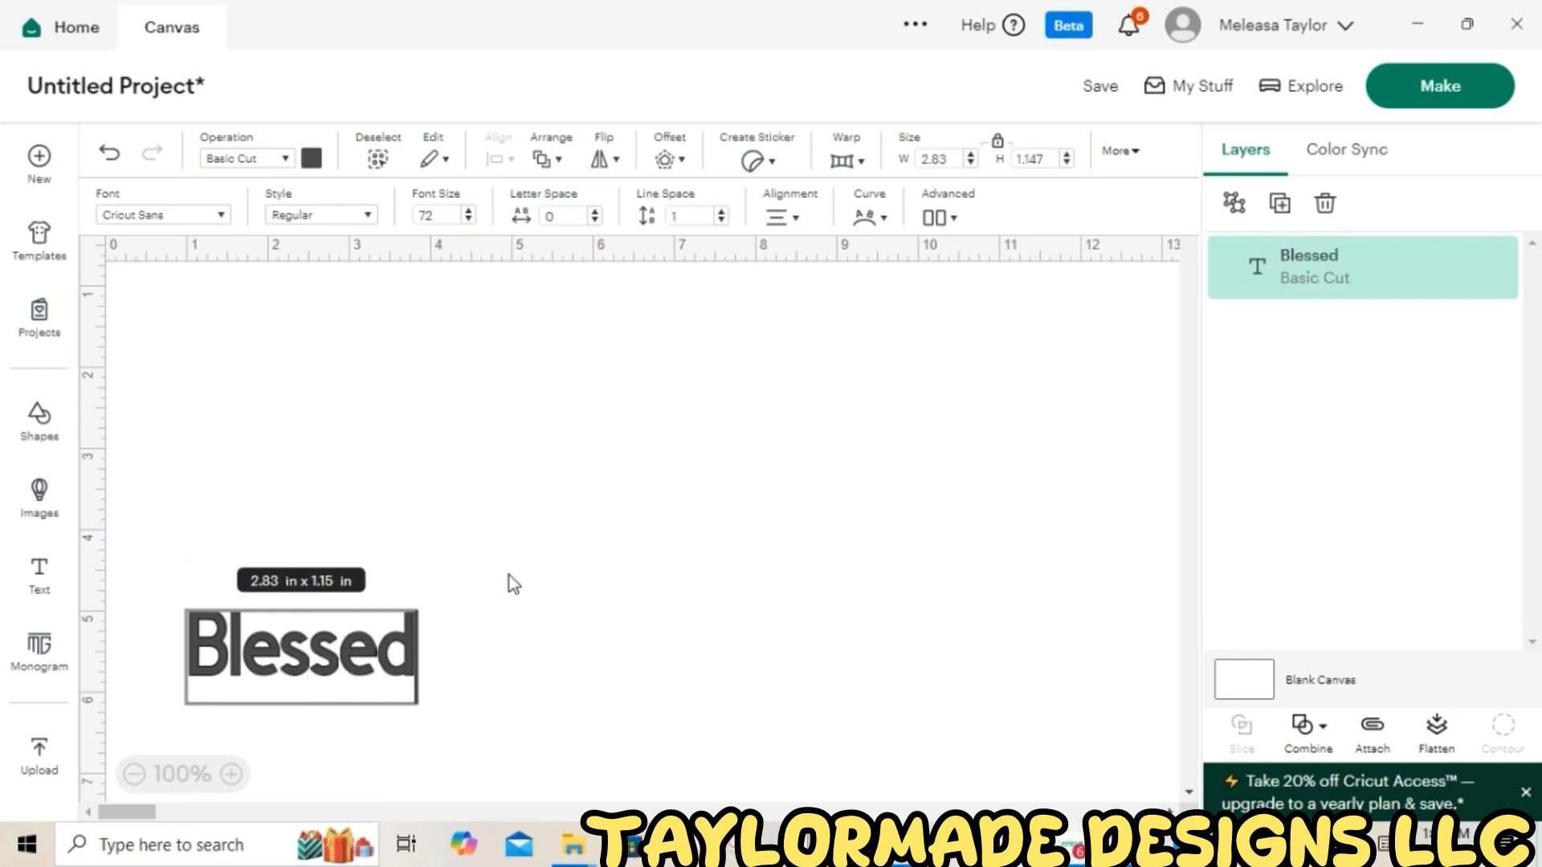
{"action": "left_click", "coordinate": [437, 641]}
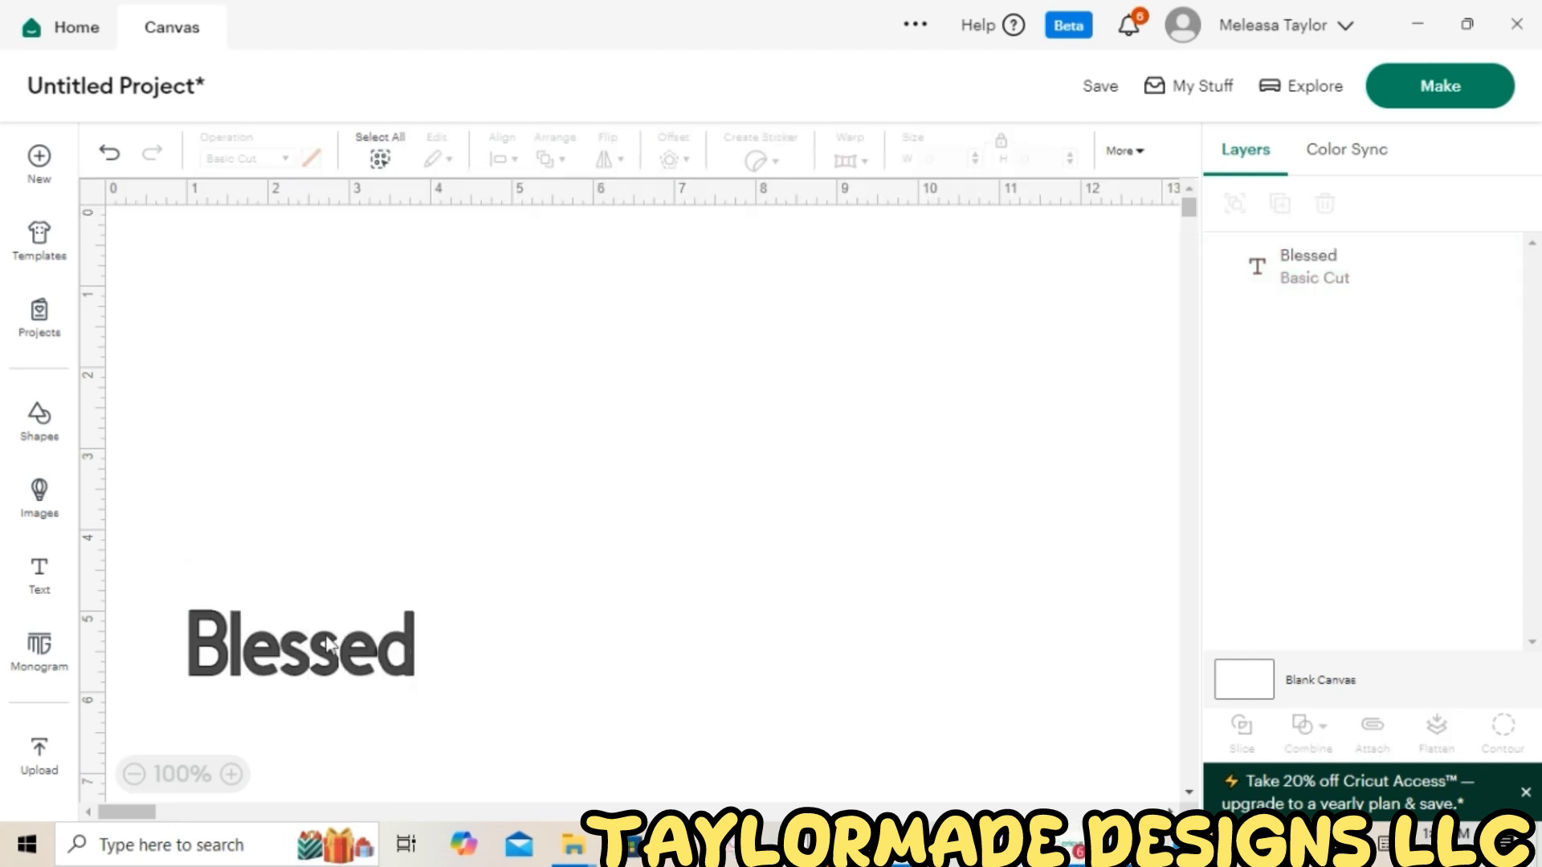
Enlarge the Blessed text to about 8.9 × 2.6 in and move it to the middle of the canvas
{"action": "left_click_drag", "start_coordinate": [354, 644], "coordinate": [538, 570]}
{"action": "left_click", "coordinate": [348, 518]}
{"action": "left_click_drag", "start_coordinate": [345, 490], "coordinate": [679, 665]}
{"action": "left_click_drag", "start_coordinate": [594, 532], "coordinate": [1084, 394]}
{"action": "left_click_drag", "start_coordinate": [621, 543], "coordinate": [559, 540]}
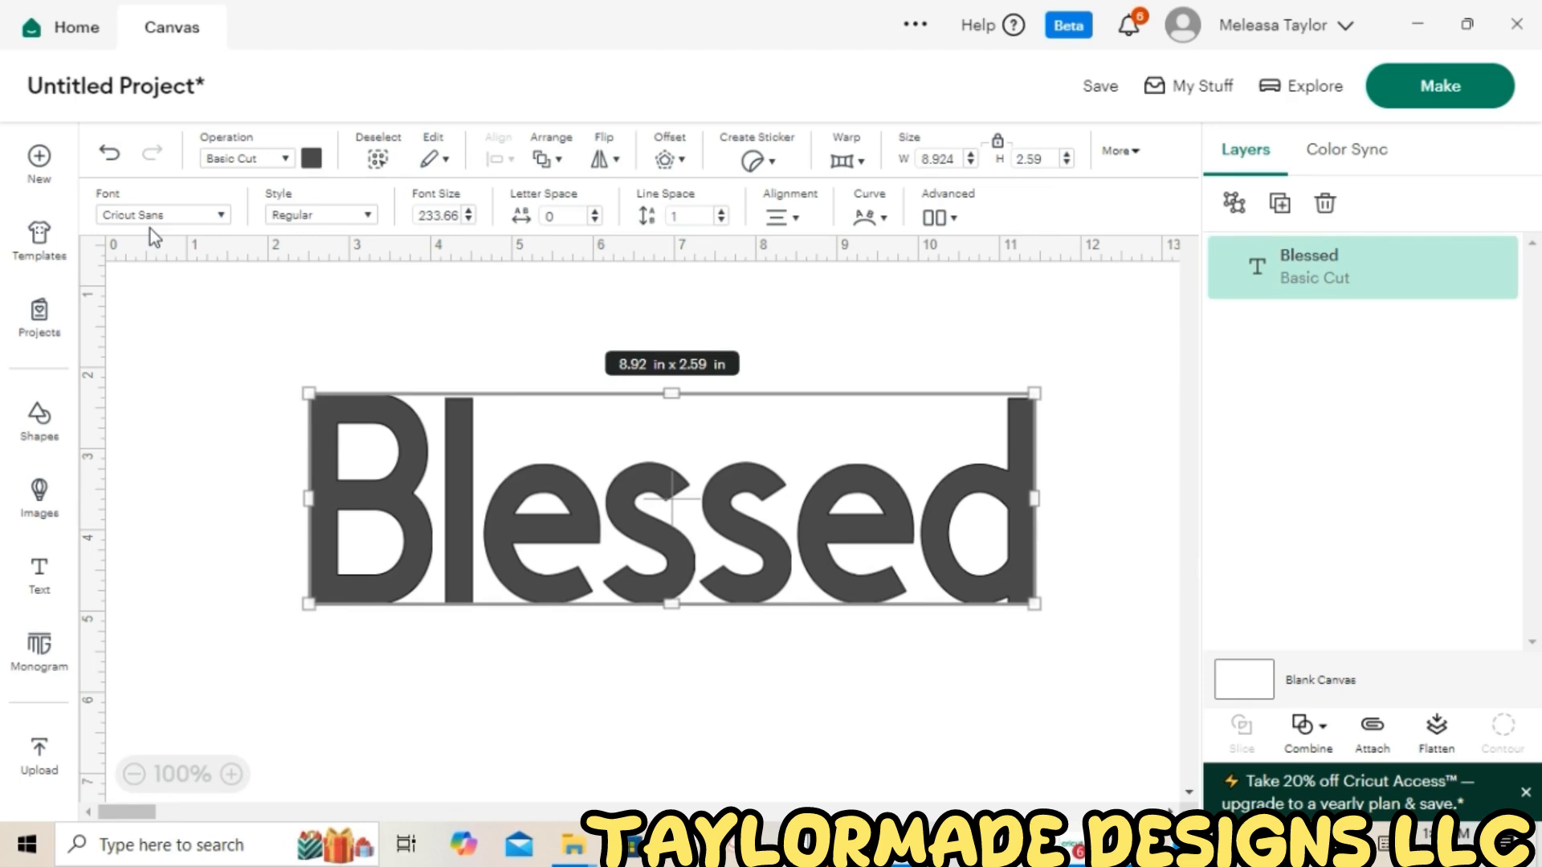
Change the text's font to Chicago Downton by searching the system fonts for "chic"
{"action": "left_click", "coordinate": [221, 217]}
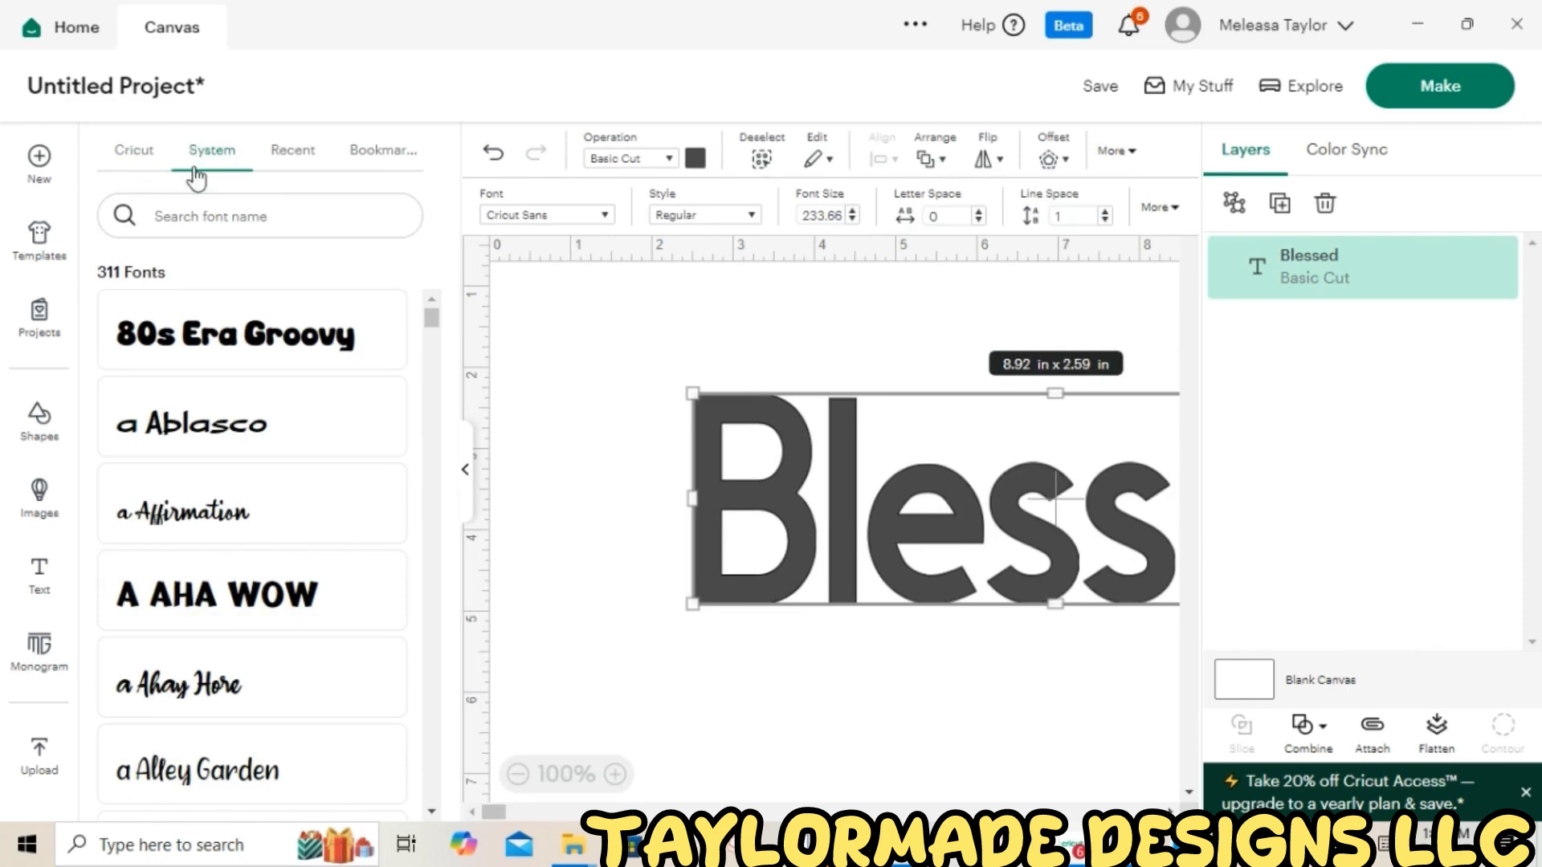
{"action": "left_click", "coordinate": [213, 218]}
{"action": "type", "text": "chic"}
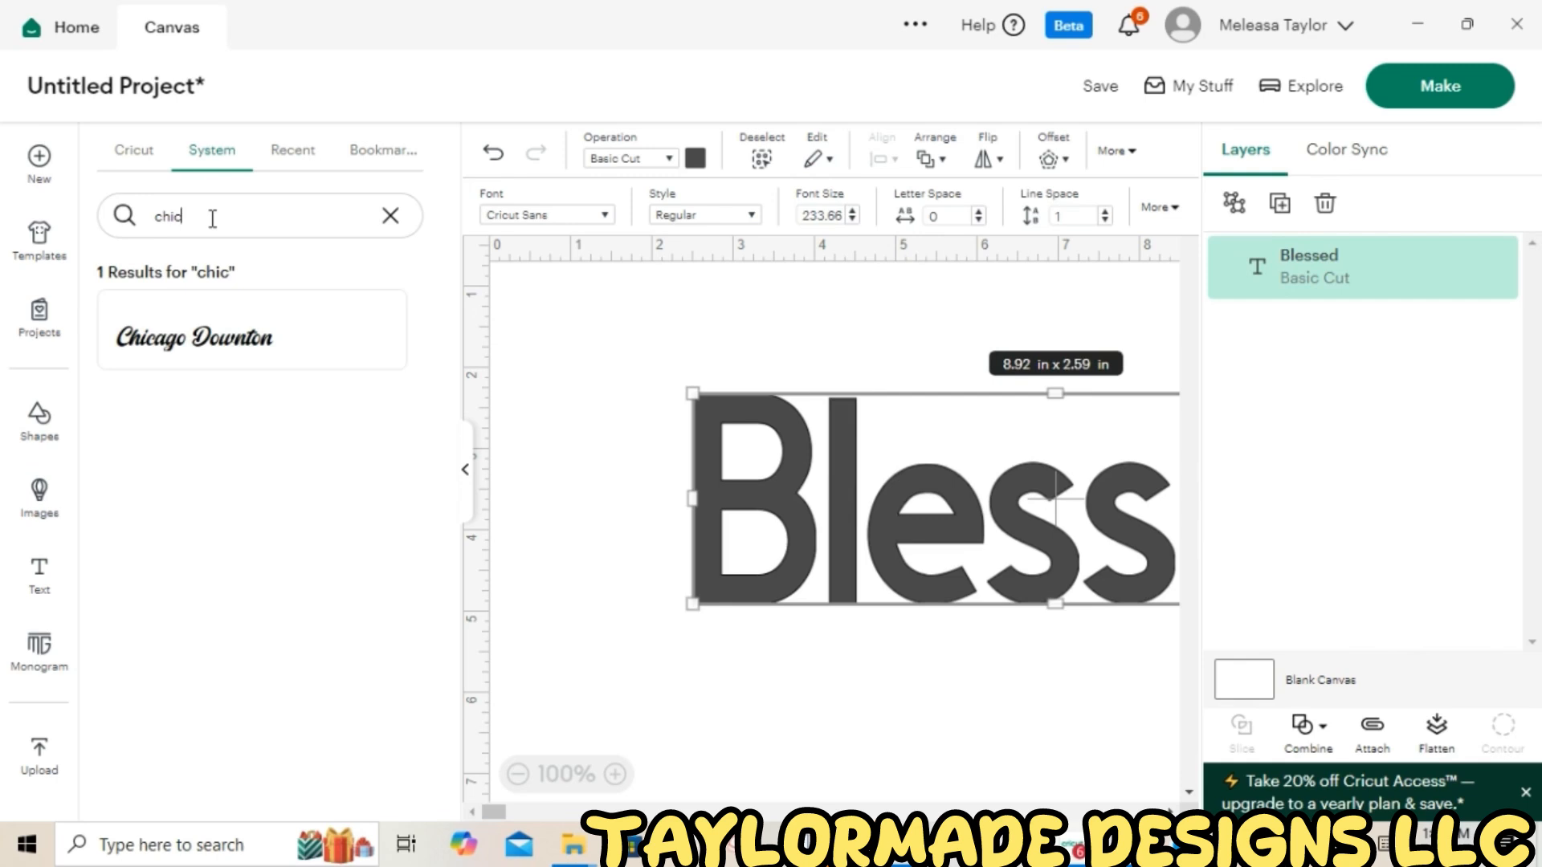
{"action": "left_click", "coordinate": [222, 361]}
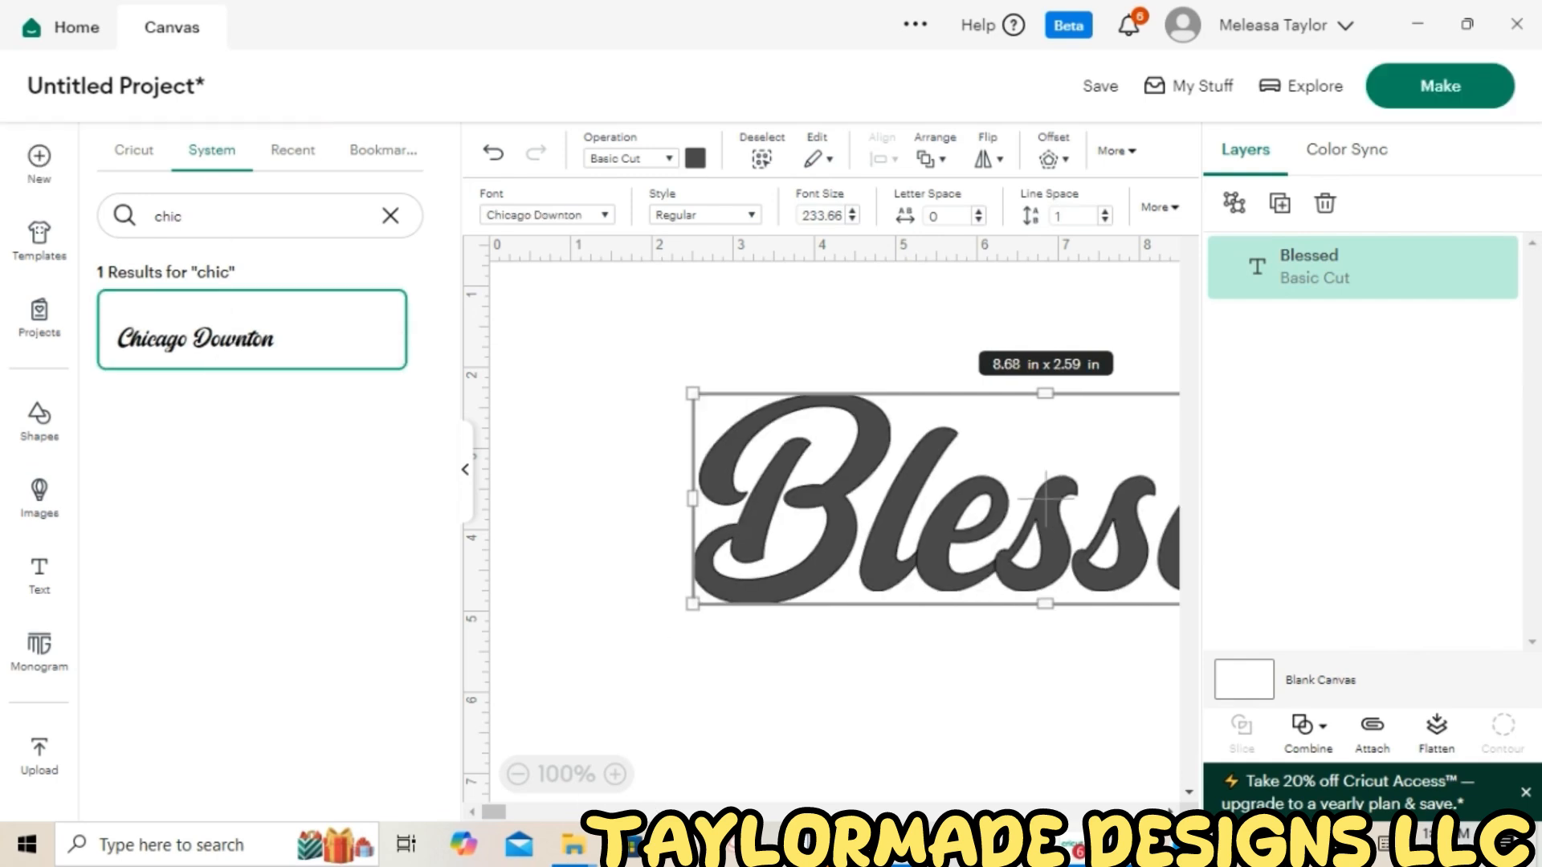
{"action": "left_click", "coordinate": [465, 471]}
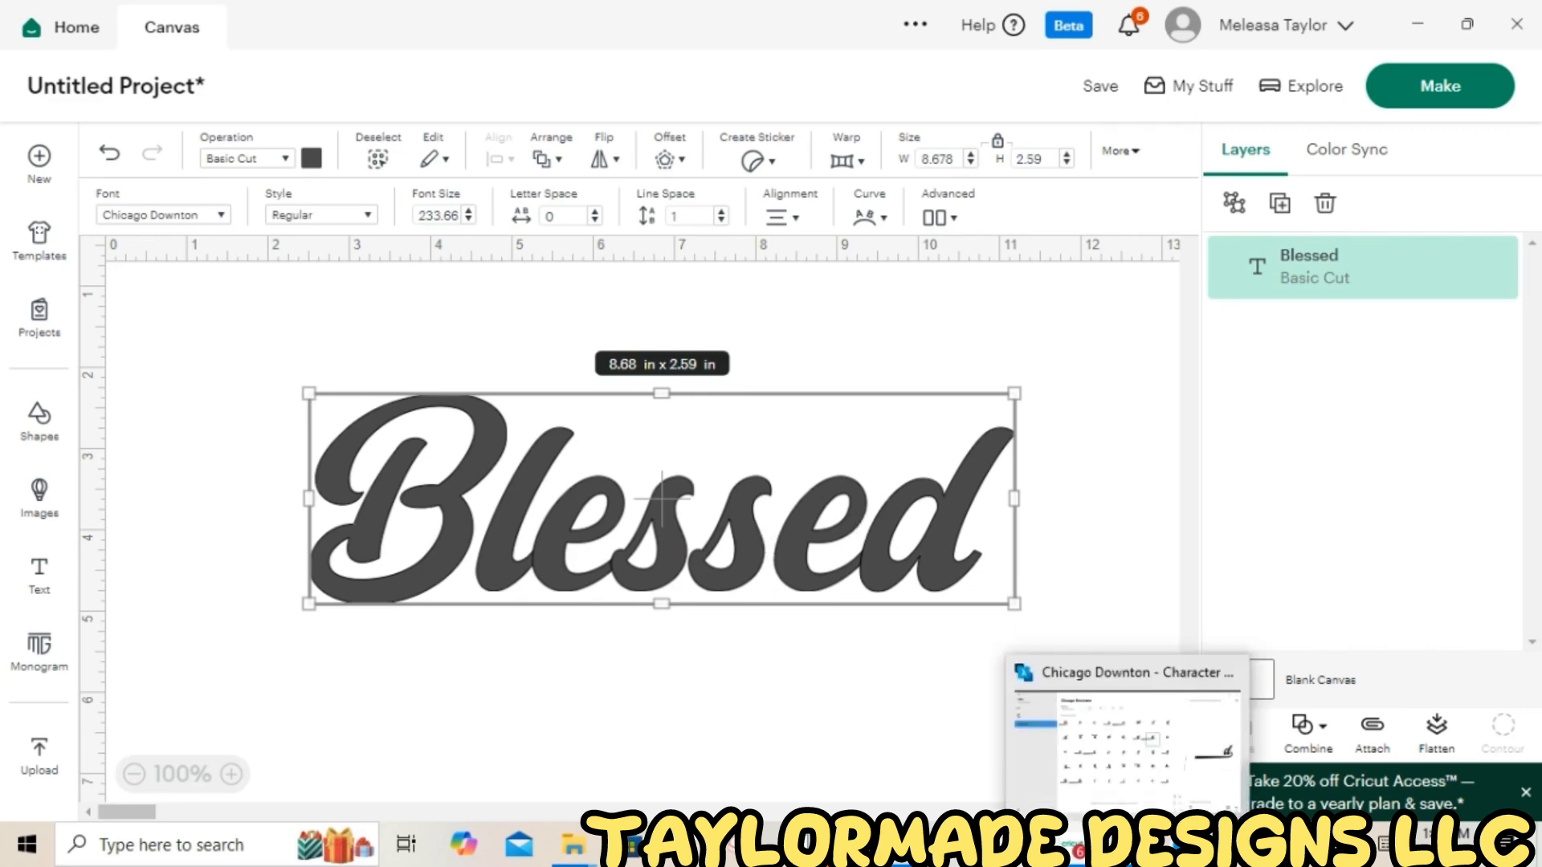
Switch to Character Map and copy the Chicago Downton "d" glyph with the long underline swash
{"action": "left_click", "coordinate": [1127, 845]}
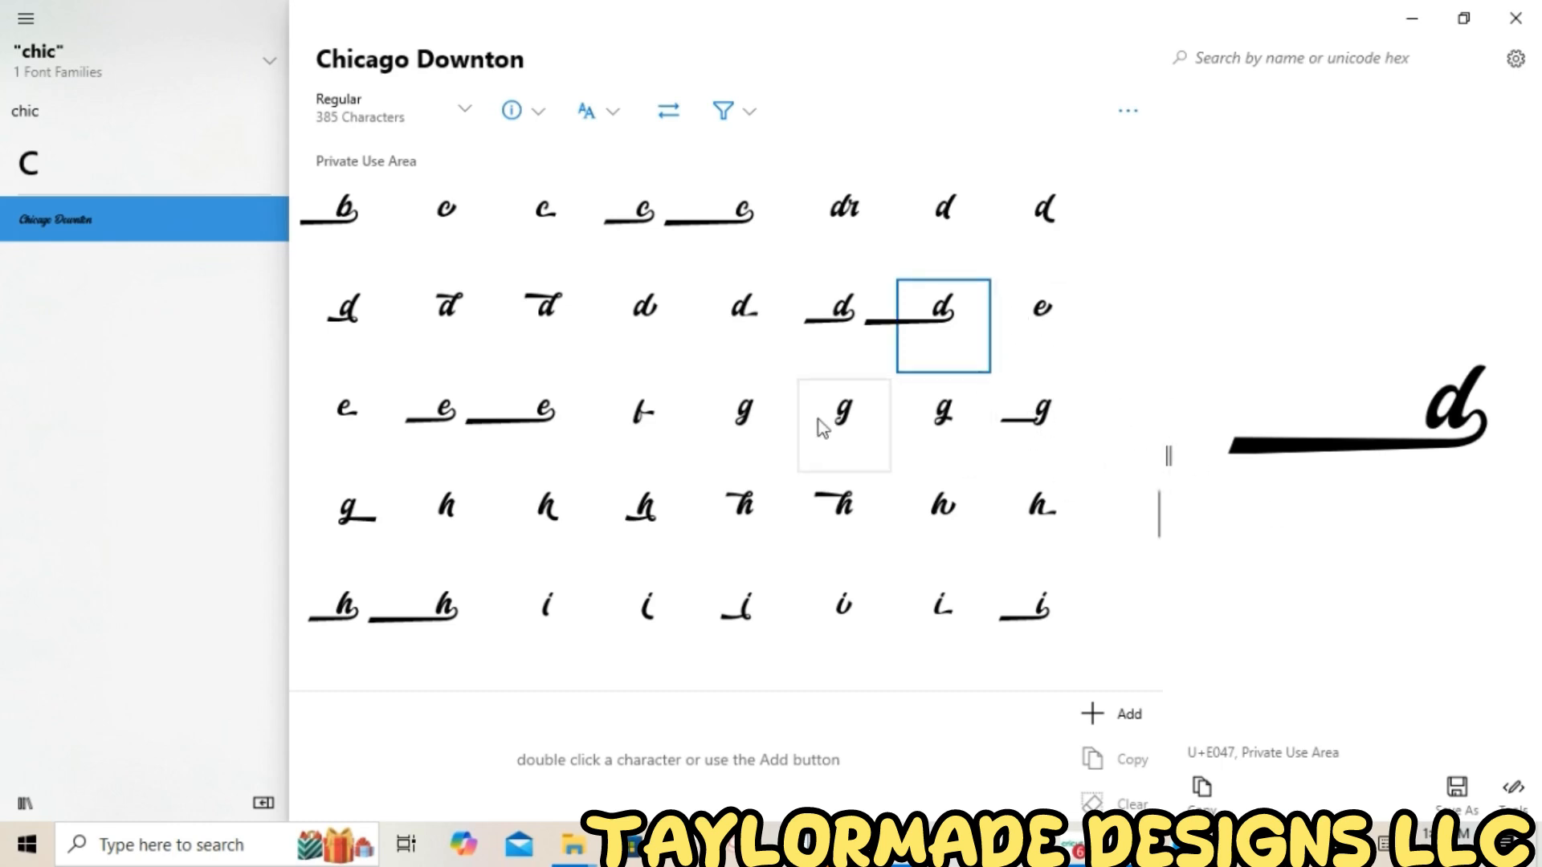
{"action": "left_click", "coordinate": [536, 419]}
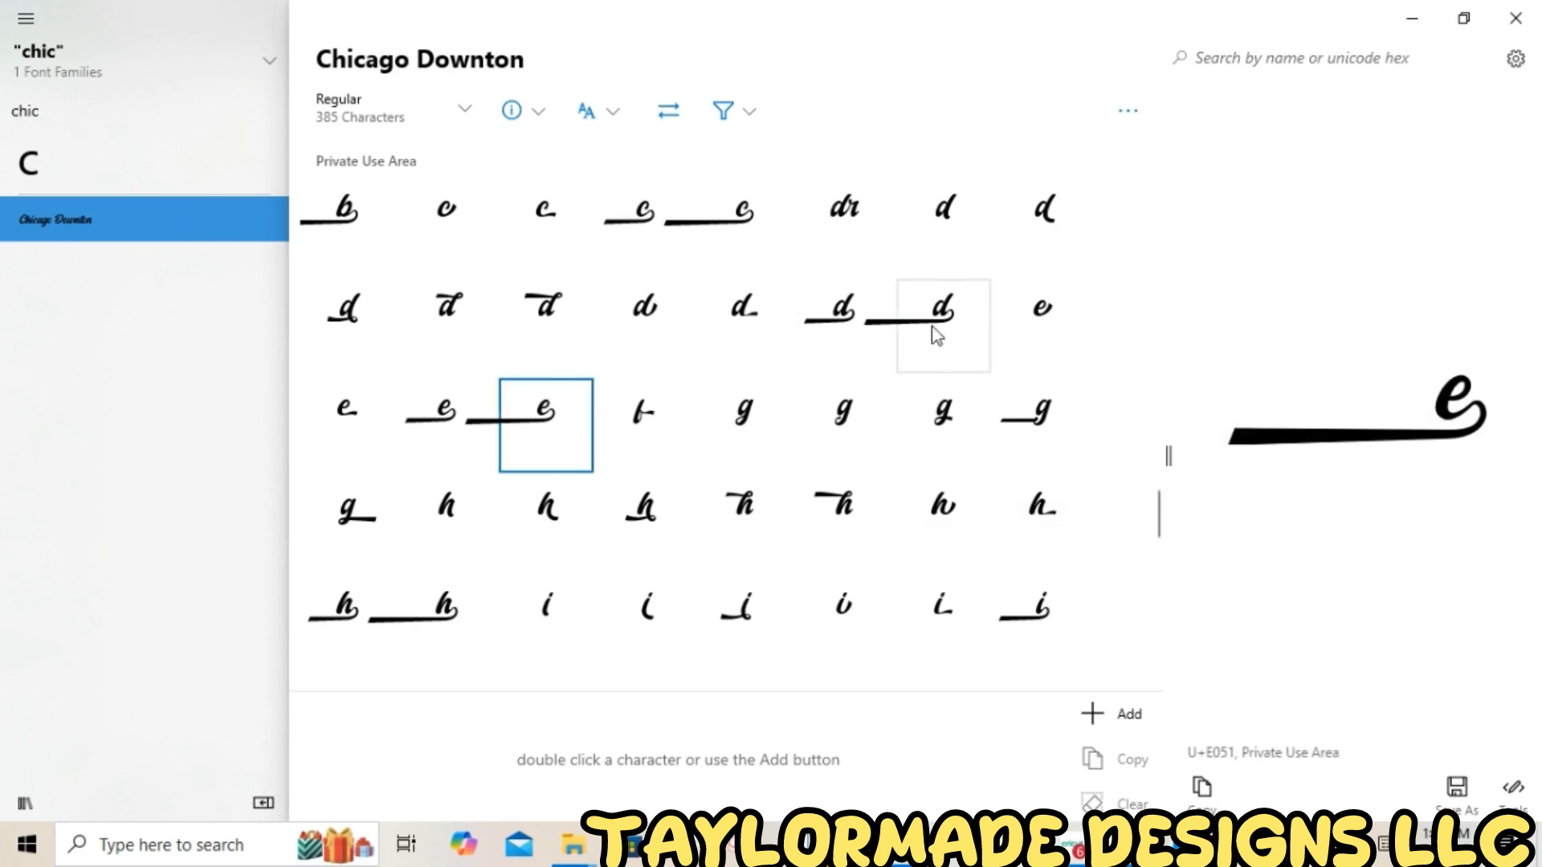
{"action": "left_click", "coordinate": [924, 345]}
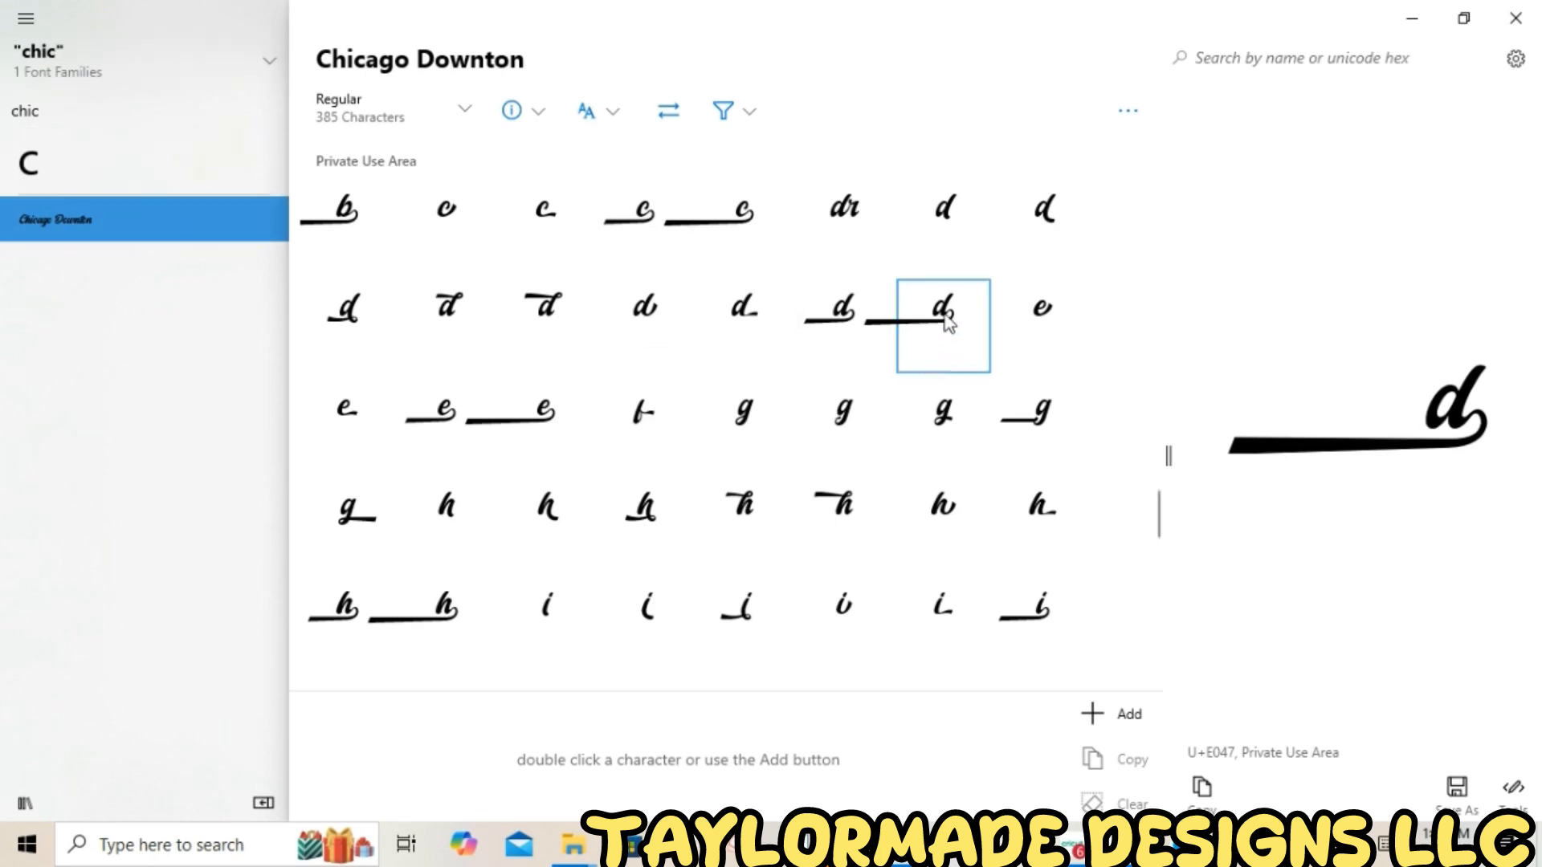
{"action": "scroll", "coordinate": [807, 397], "scroll_direction": "down", "scroll_amount": 1}
{"action": "scroll", "coordinate": [807, 398], "scroll_direction": "down", "scroll_amount": 15}
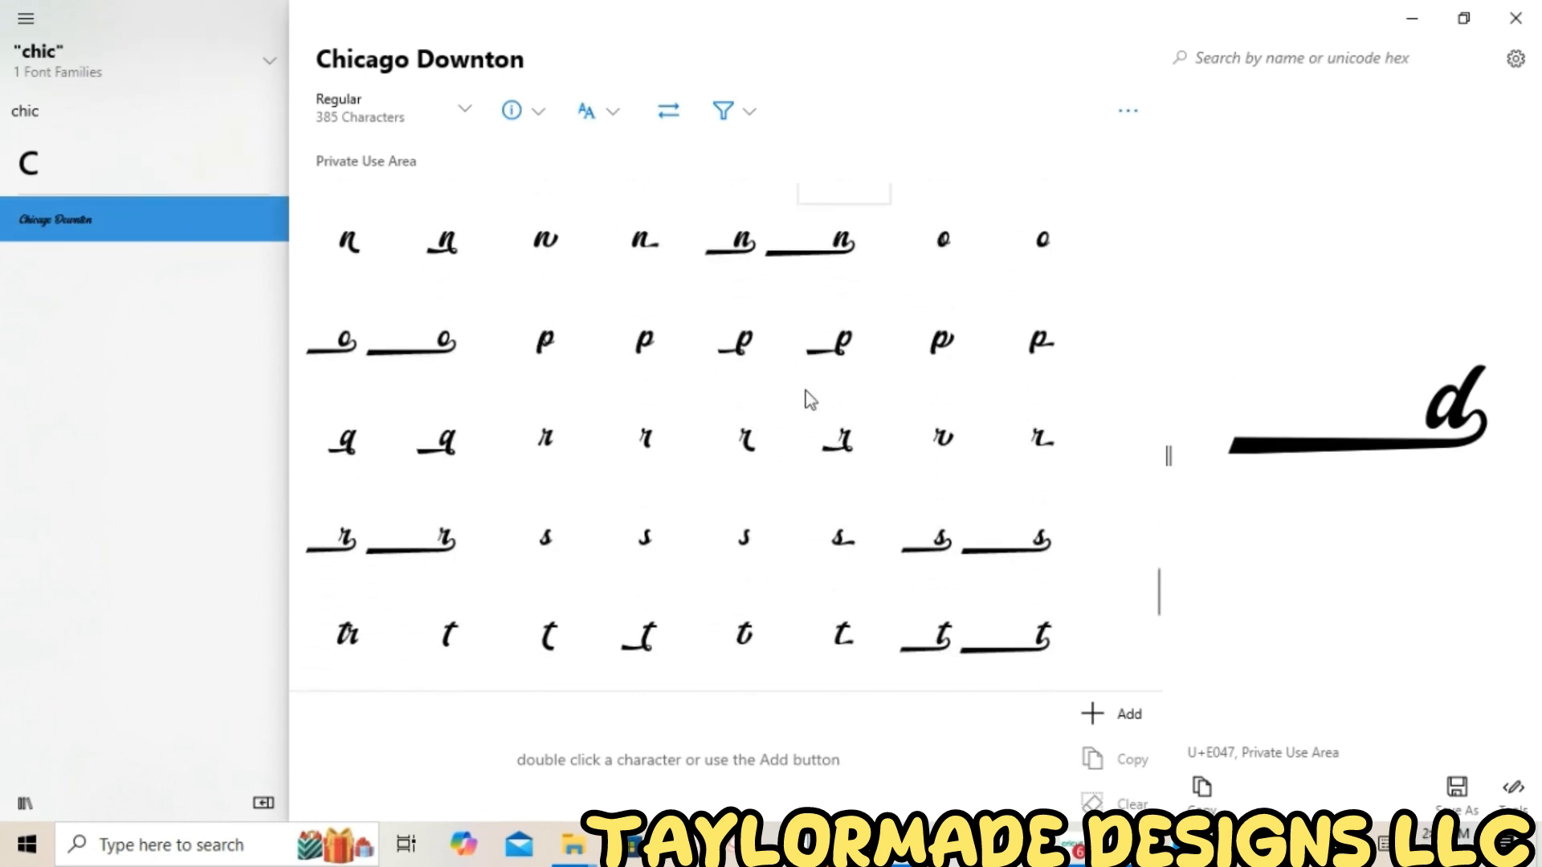
{"action": "scroll", "coordinate": [807, 399], "scroll_direction": "up", "scroll_amount": 8}
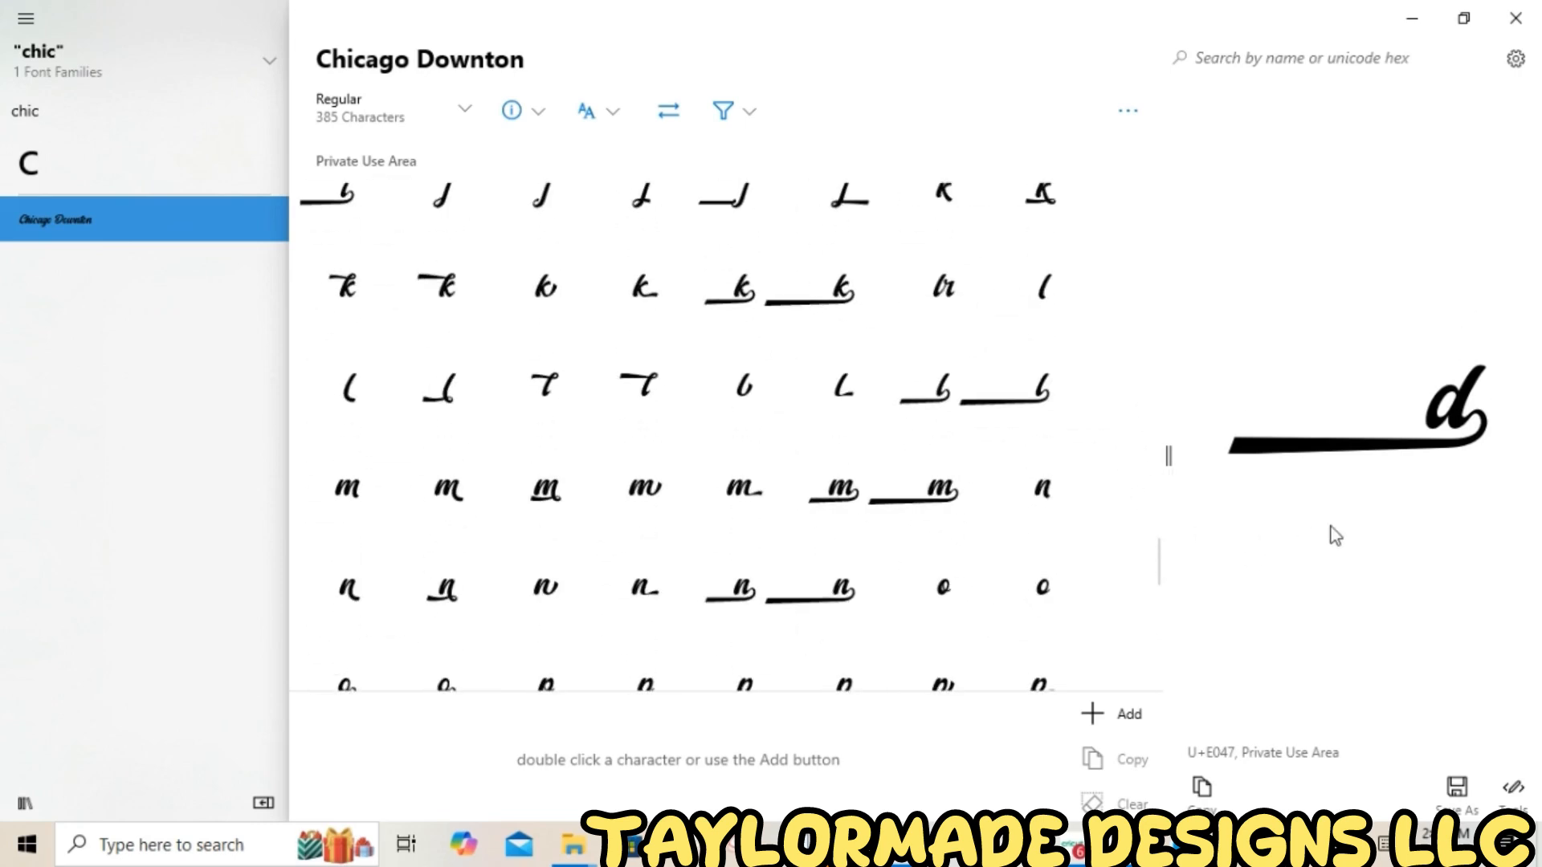
{"action": "scroll", "coordinate": [865, 475], "scroll_direction": "up", "scroll_amount": 1}
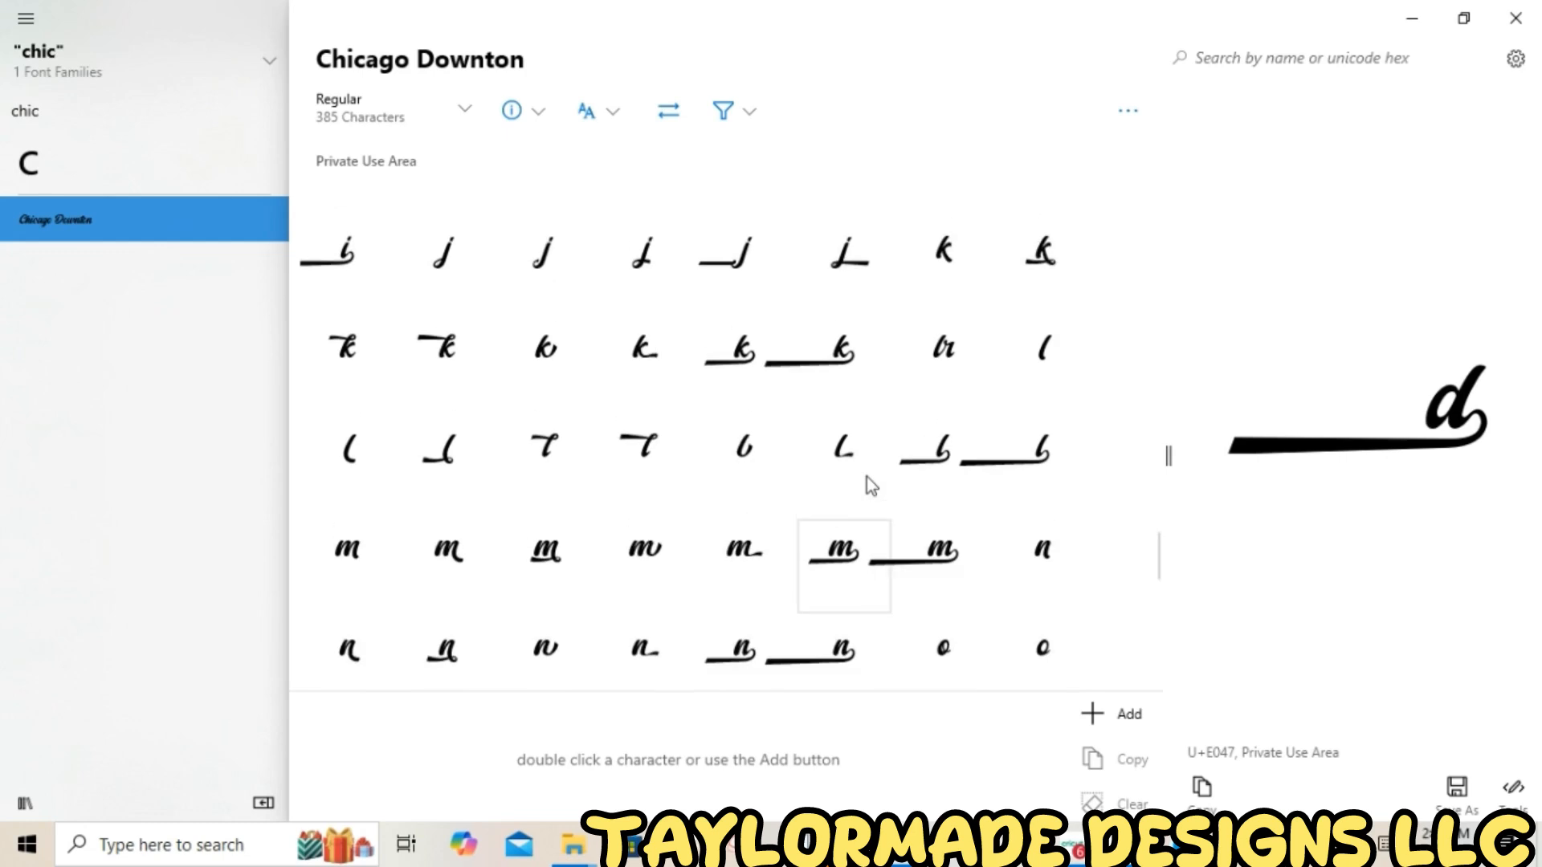
{"action": "left_click", "coordinate": [1204, 791]}
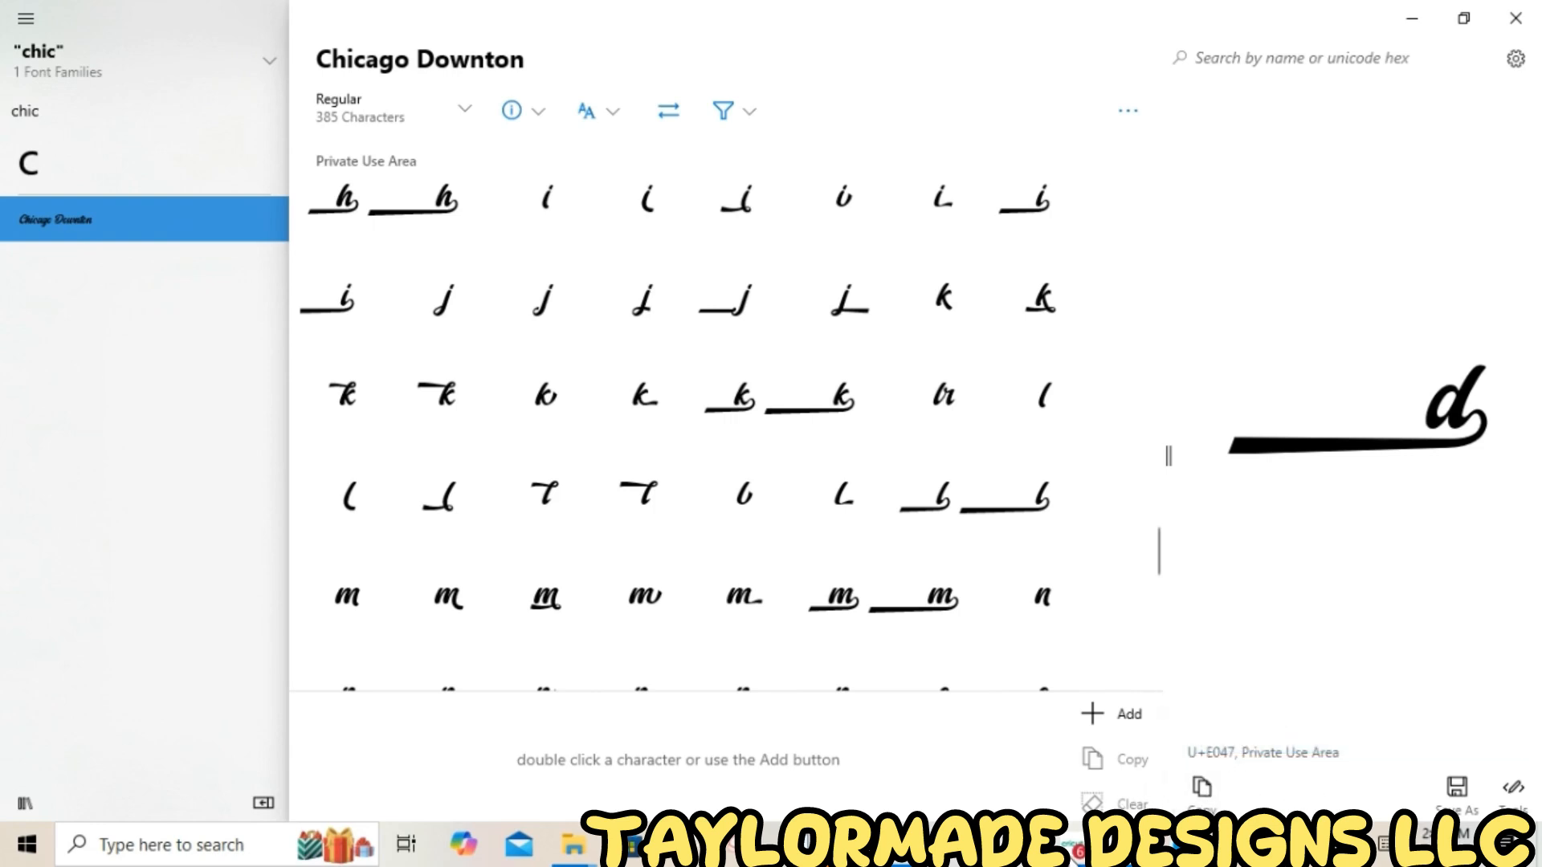
Return to the design canvas and ungroup the text into separate letters
{"action": "mouse_move", "coordinate": [1070, 848]}
{"action": "left_click", "coordinate": [1071, 727]}
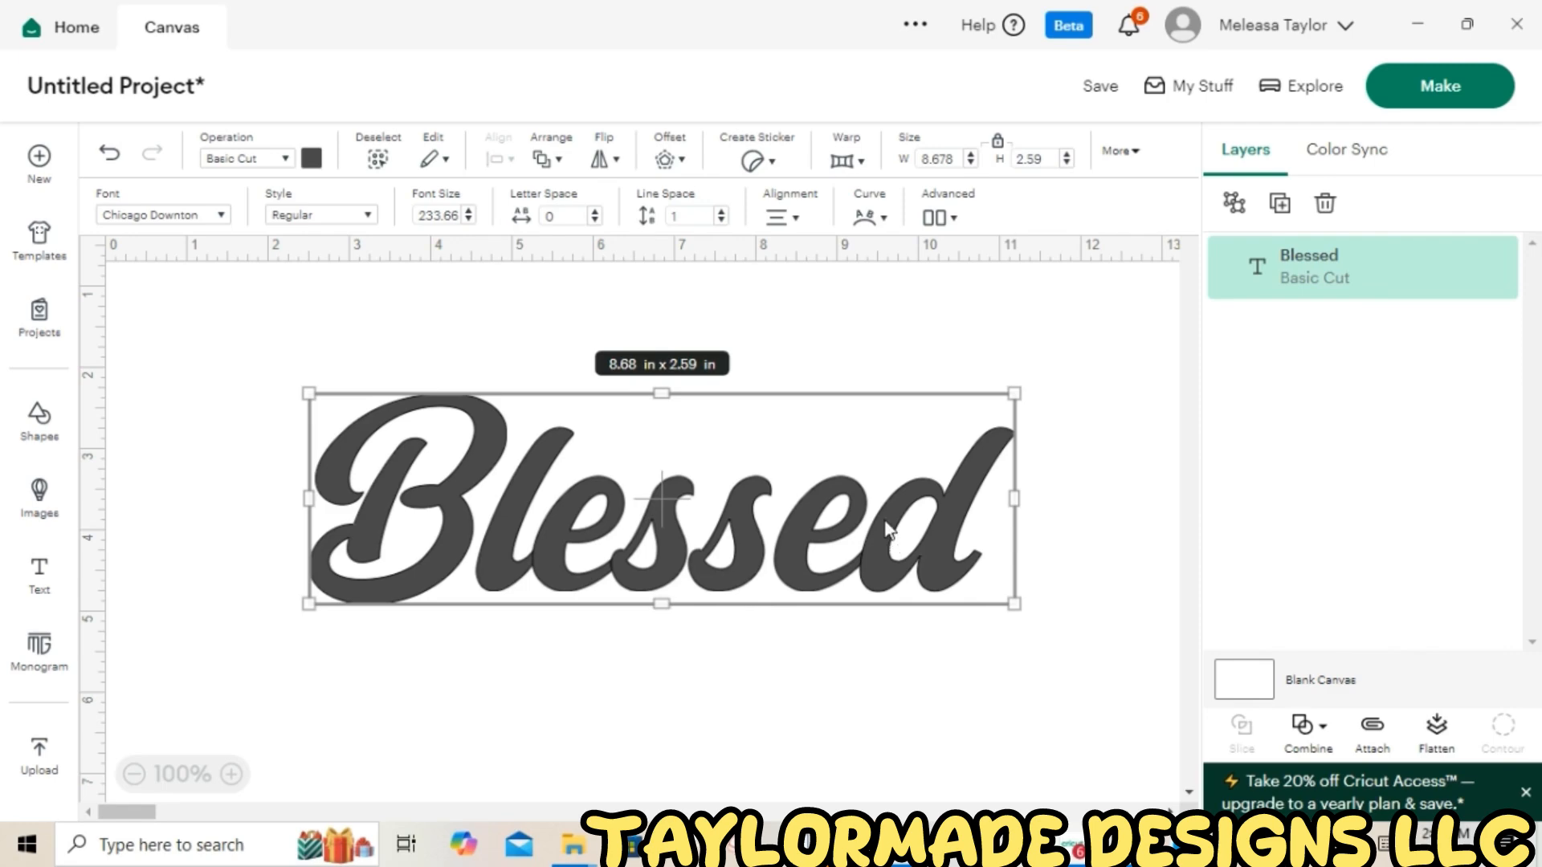
{"action": "left_click", "coordinate": [1237, 206]}
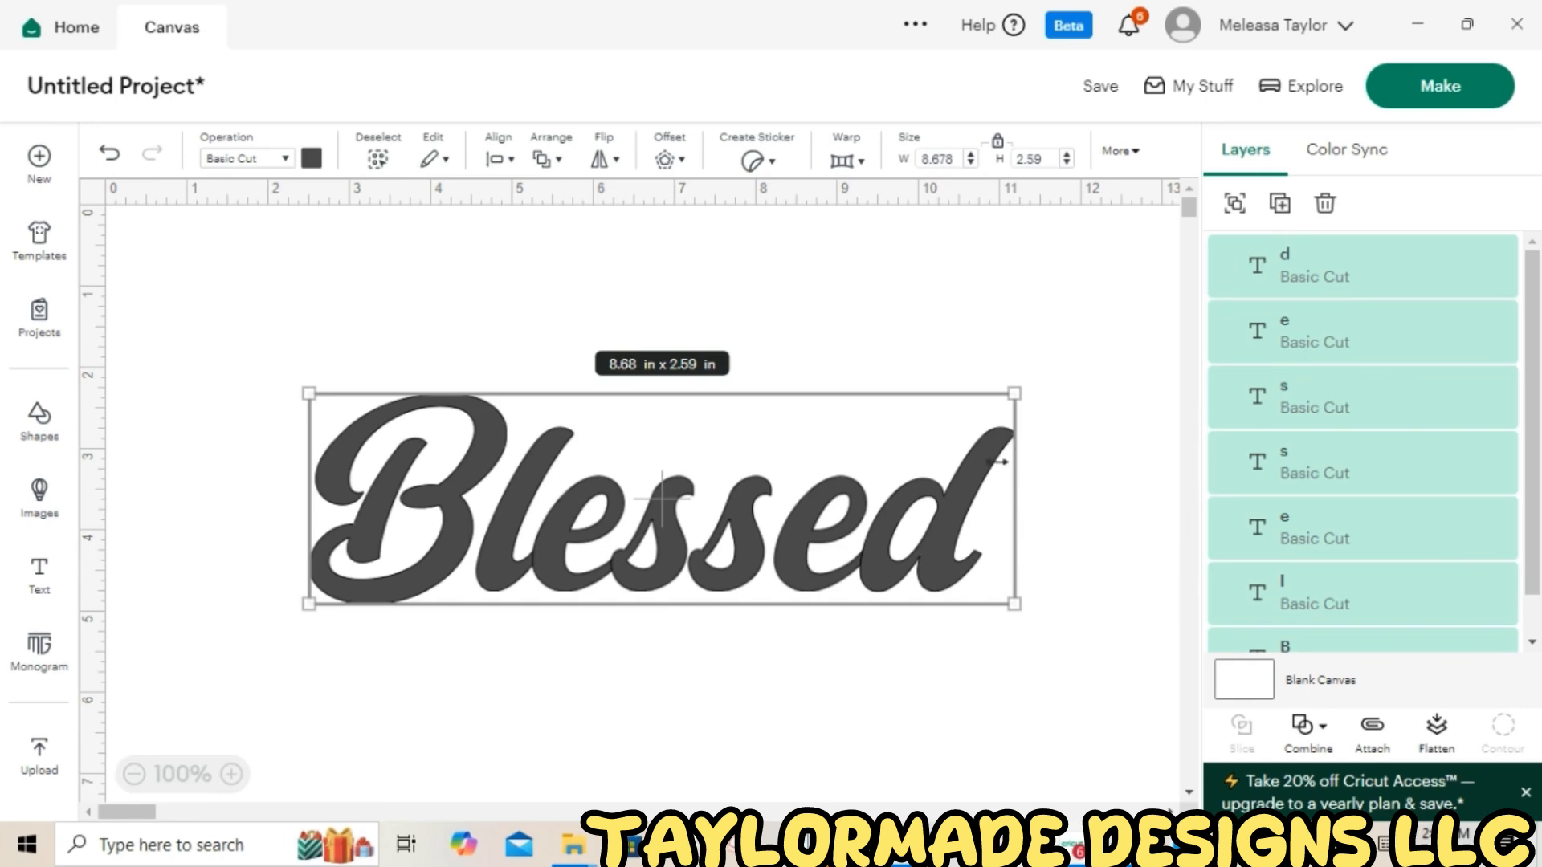
Select the final "d" letter and replace it by pasting the copied swash "d" glyph
{"action": "left_click", "coordinate": [1036, 476]}
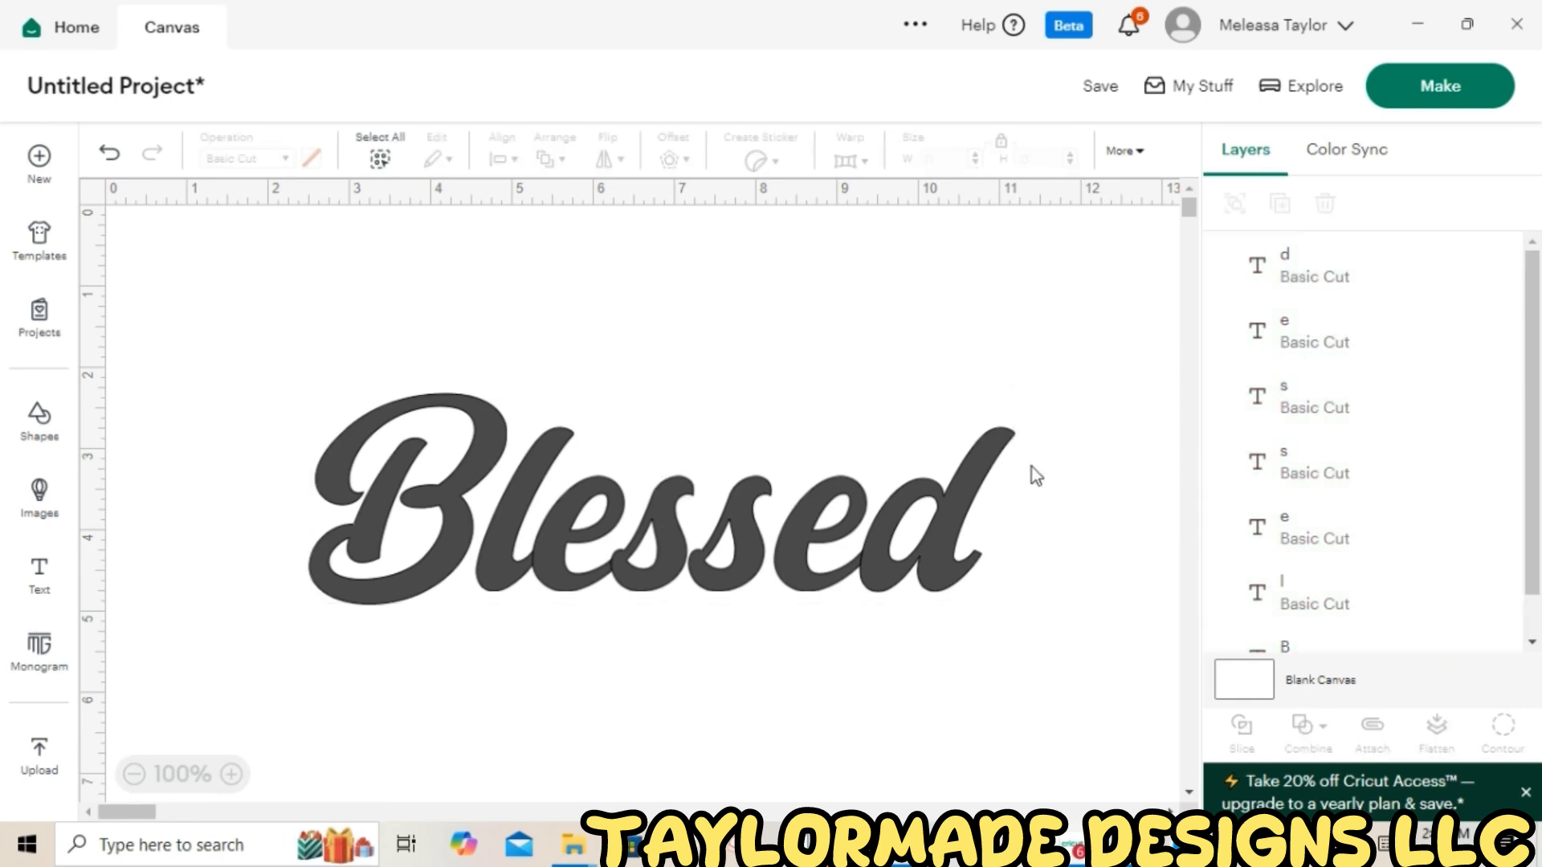
{"action": "left_click", "coordinate": [934, 504]}
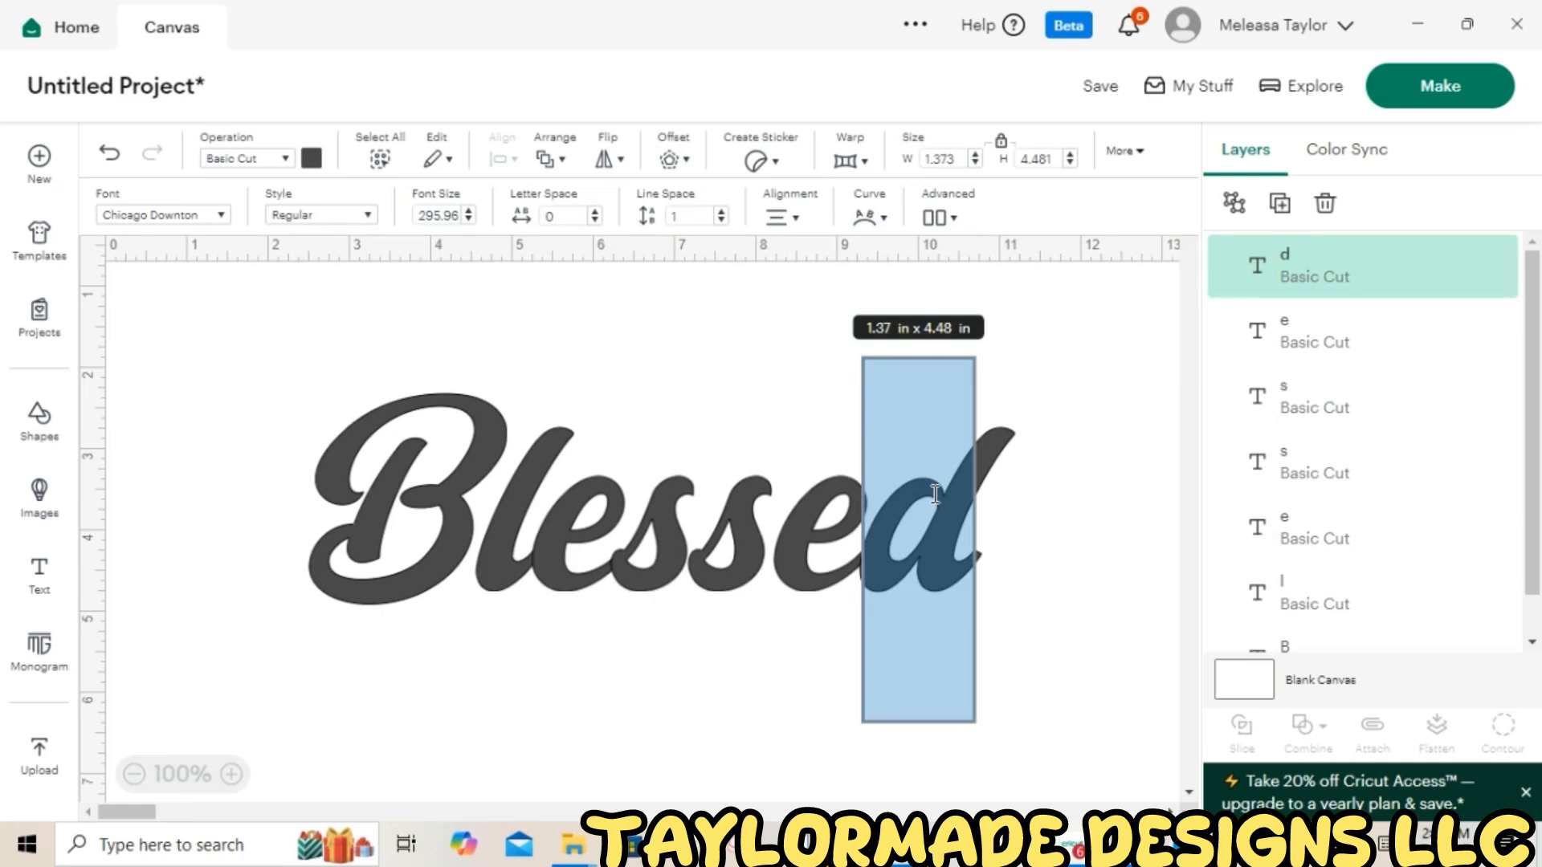
{"action": "key", "text": "ctrl+v"}
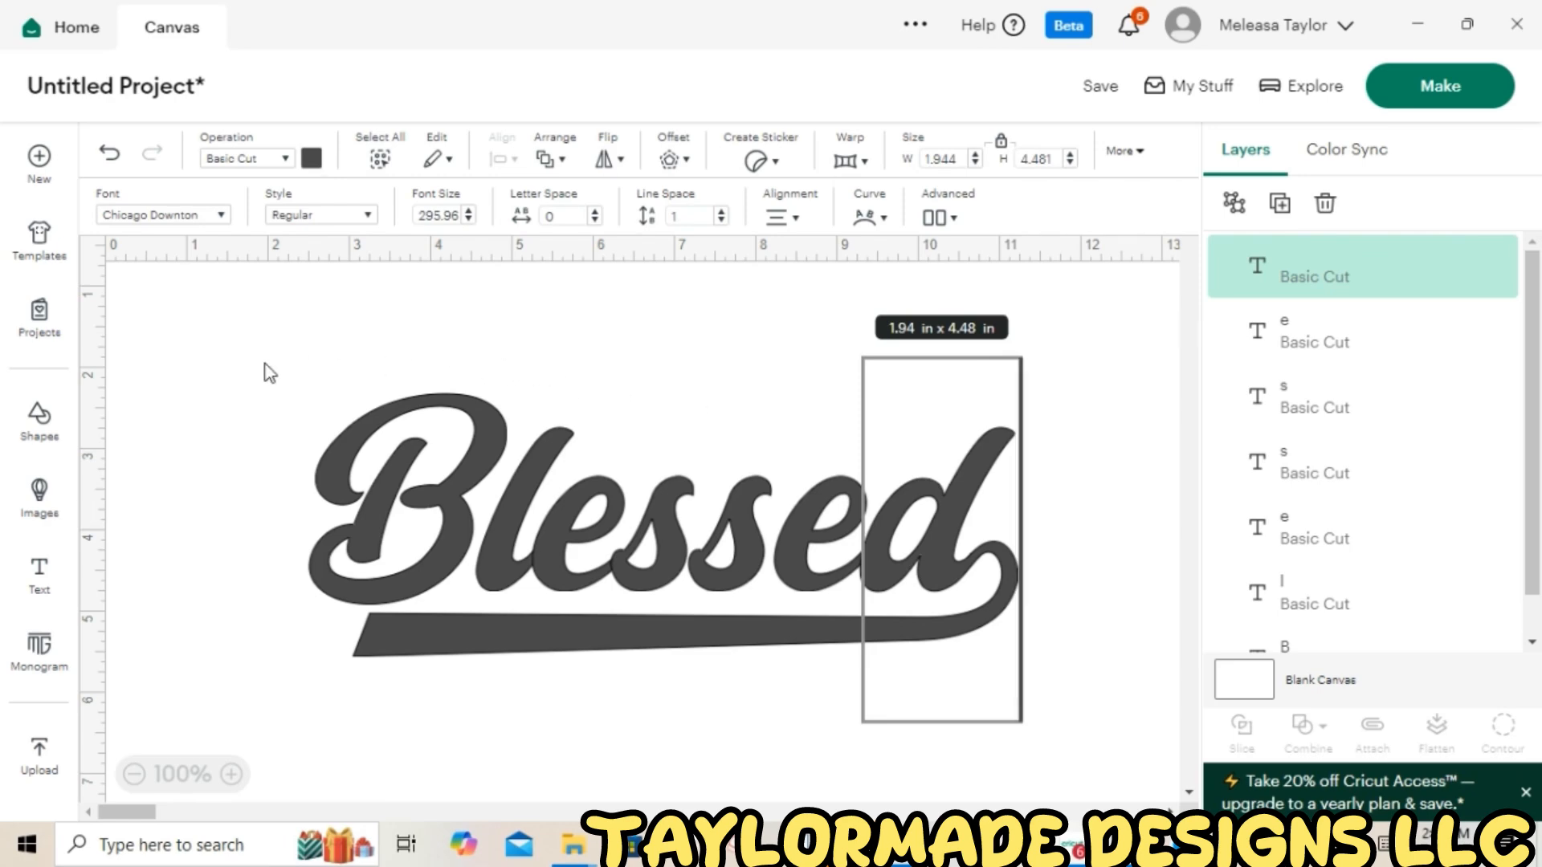
Select all the letters, group them, and weld them into a single shape
{"action": "left_click_drag", "start_coordinate": [264, 362], "coordinate": [1089, 763]}
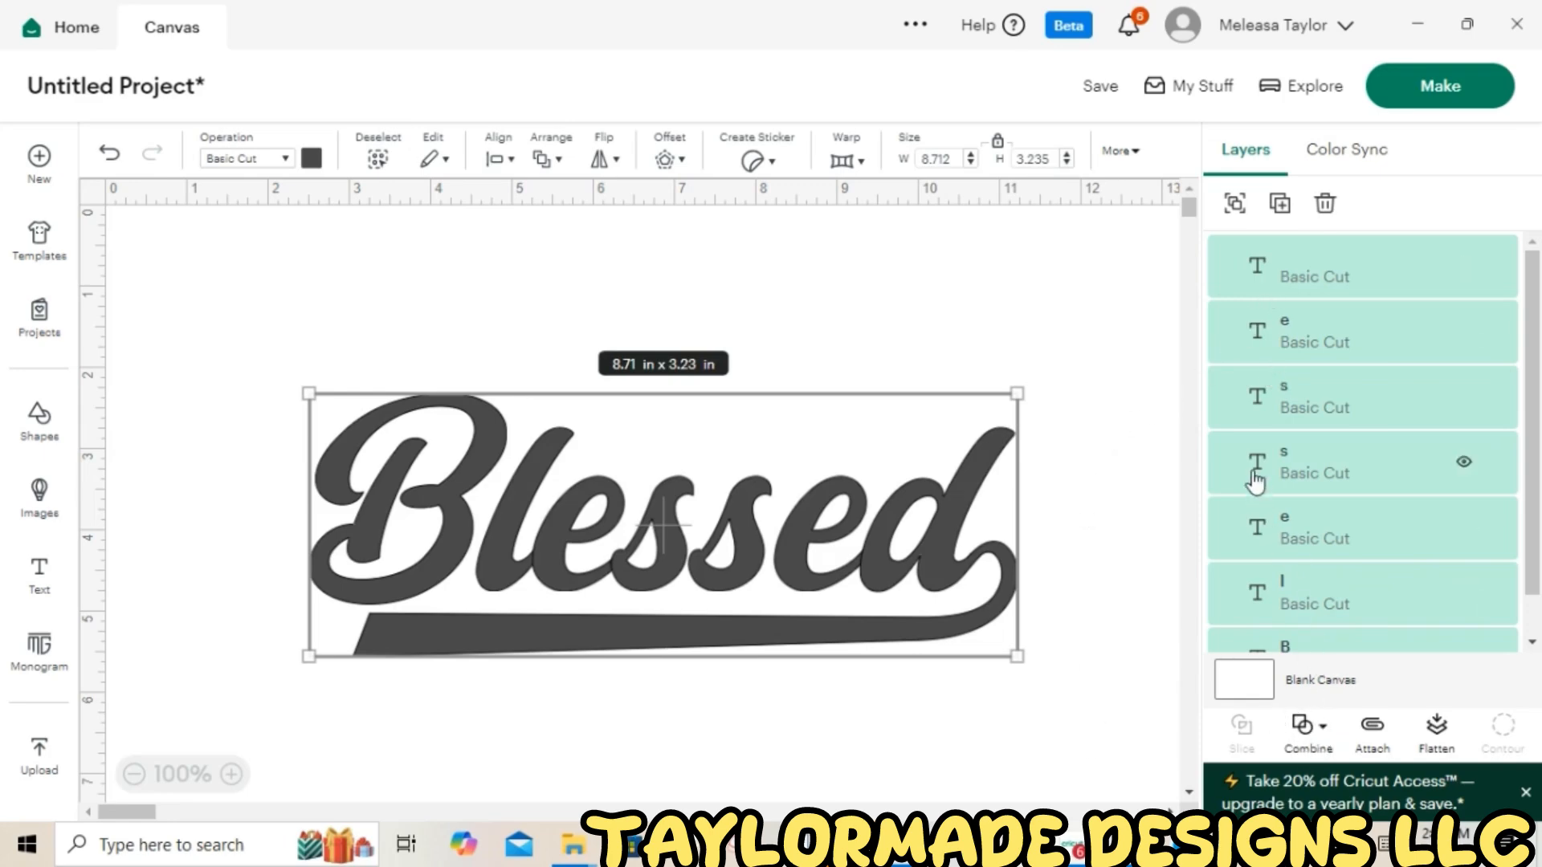
{"action": "left_click", "coordinate": [1234, 206]}
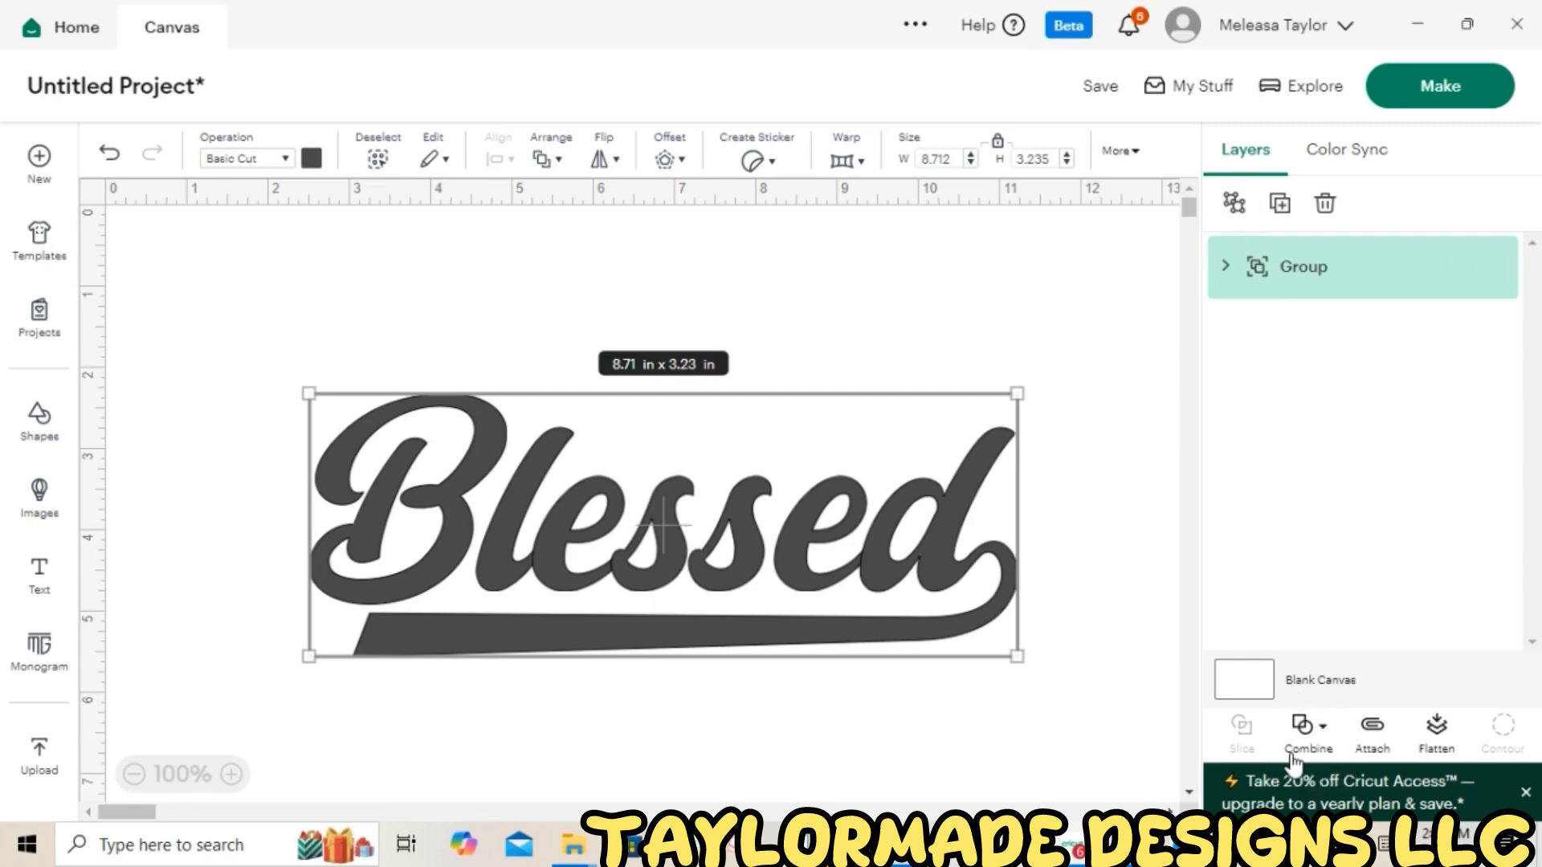
{"action": "left_click", "coordinate": [1325, 729]}
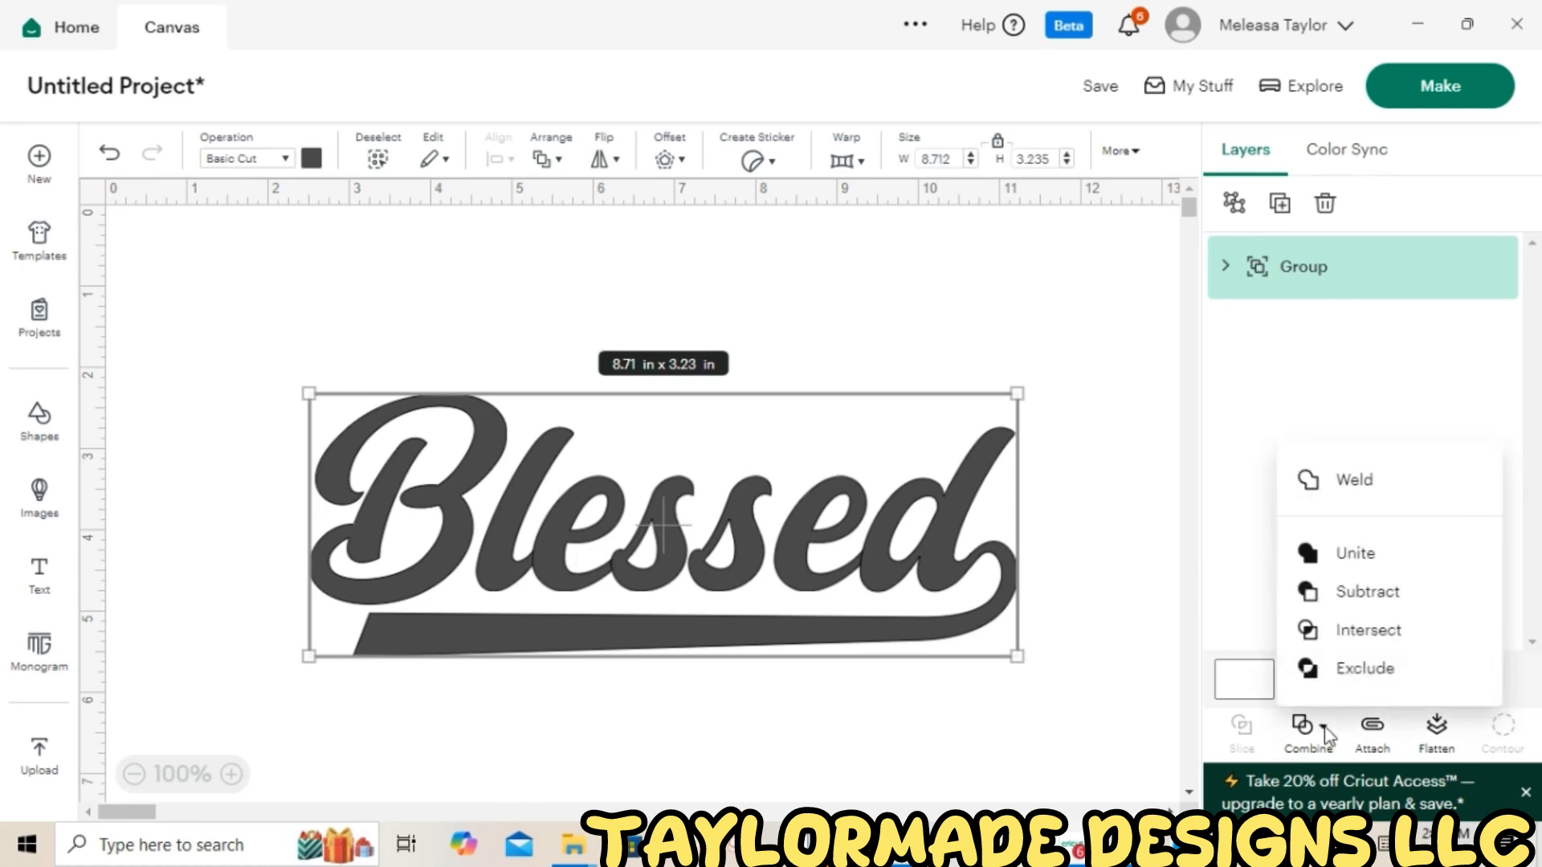
{"action": "left_click", "coordinate": [1352, 482]}
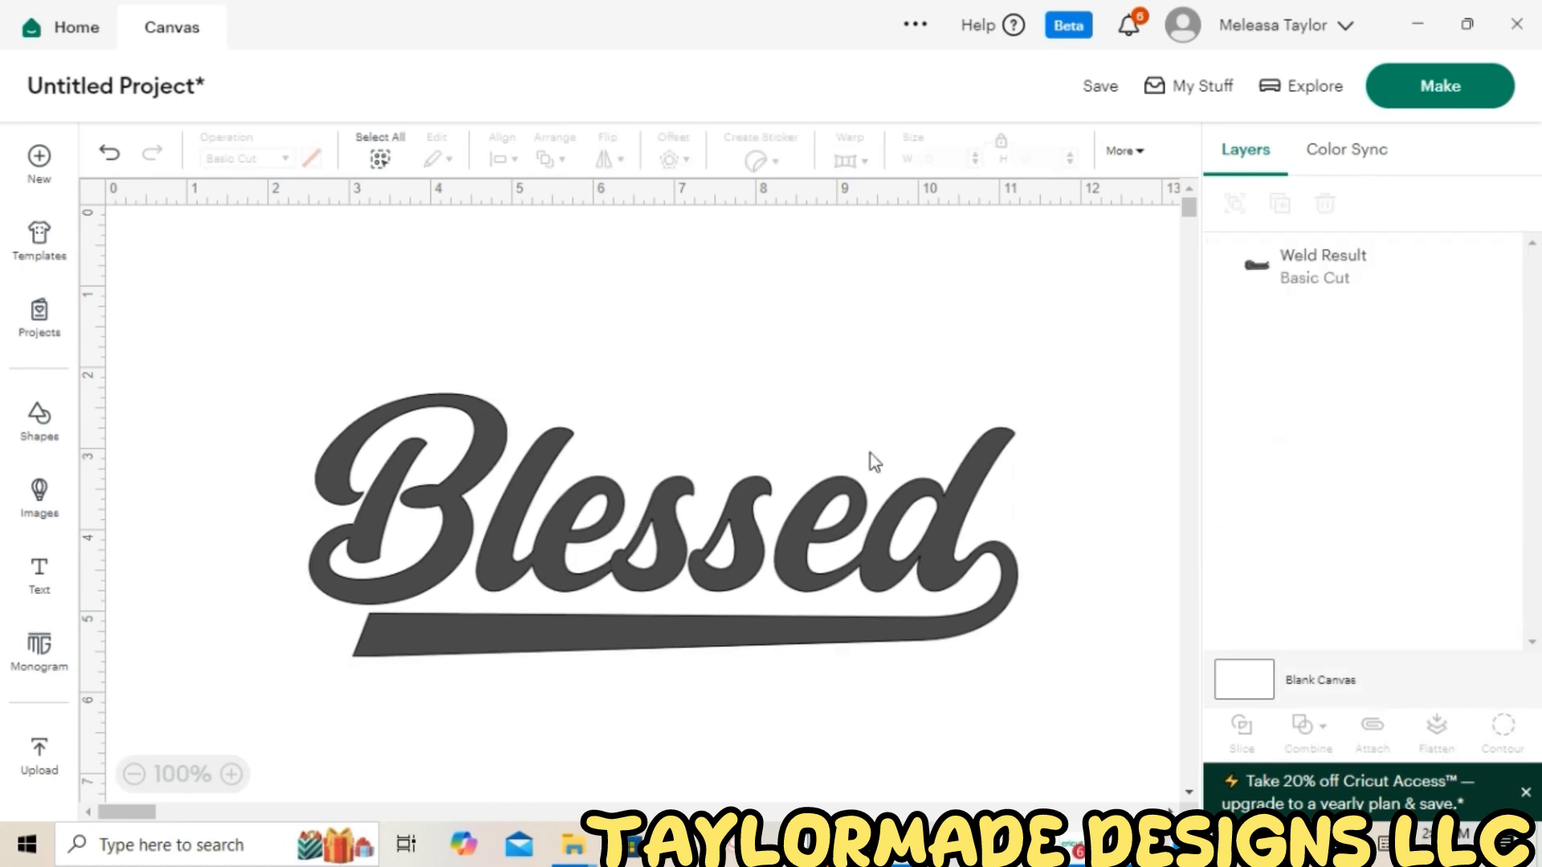
Nudge the welded word upward and add a 0.25 in offset with rounded corners around it
{"action": "left_click_drag", "start_coordinate": [782, 530], "coordinate": [798, 484]}
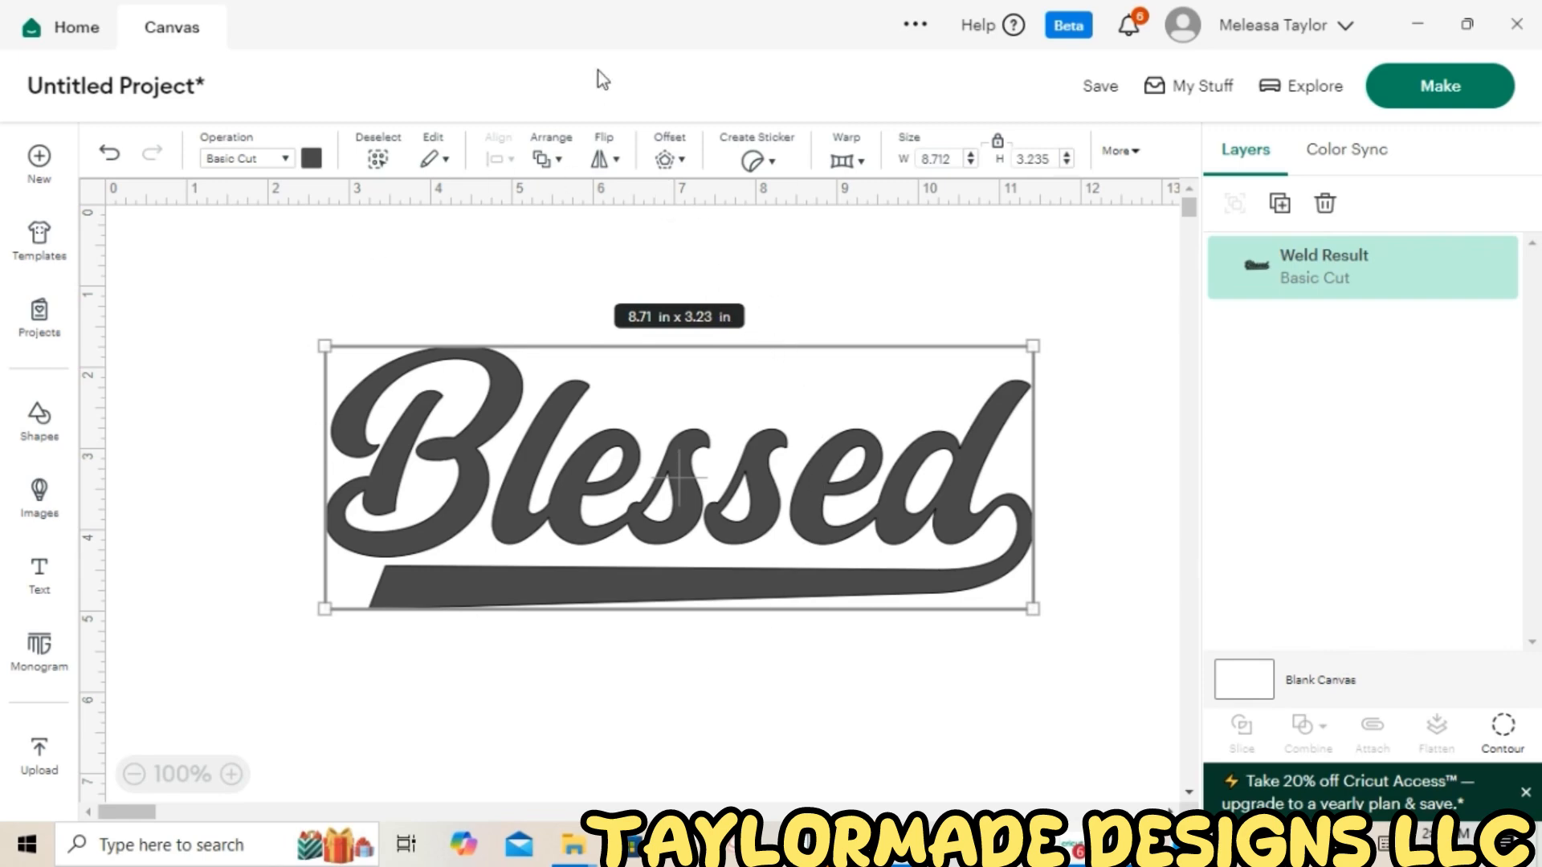
{"action": "left_click", "coordinate": [677, 161]}
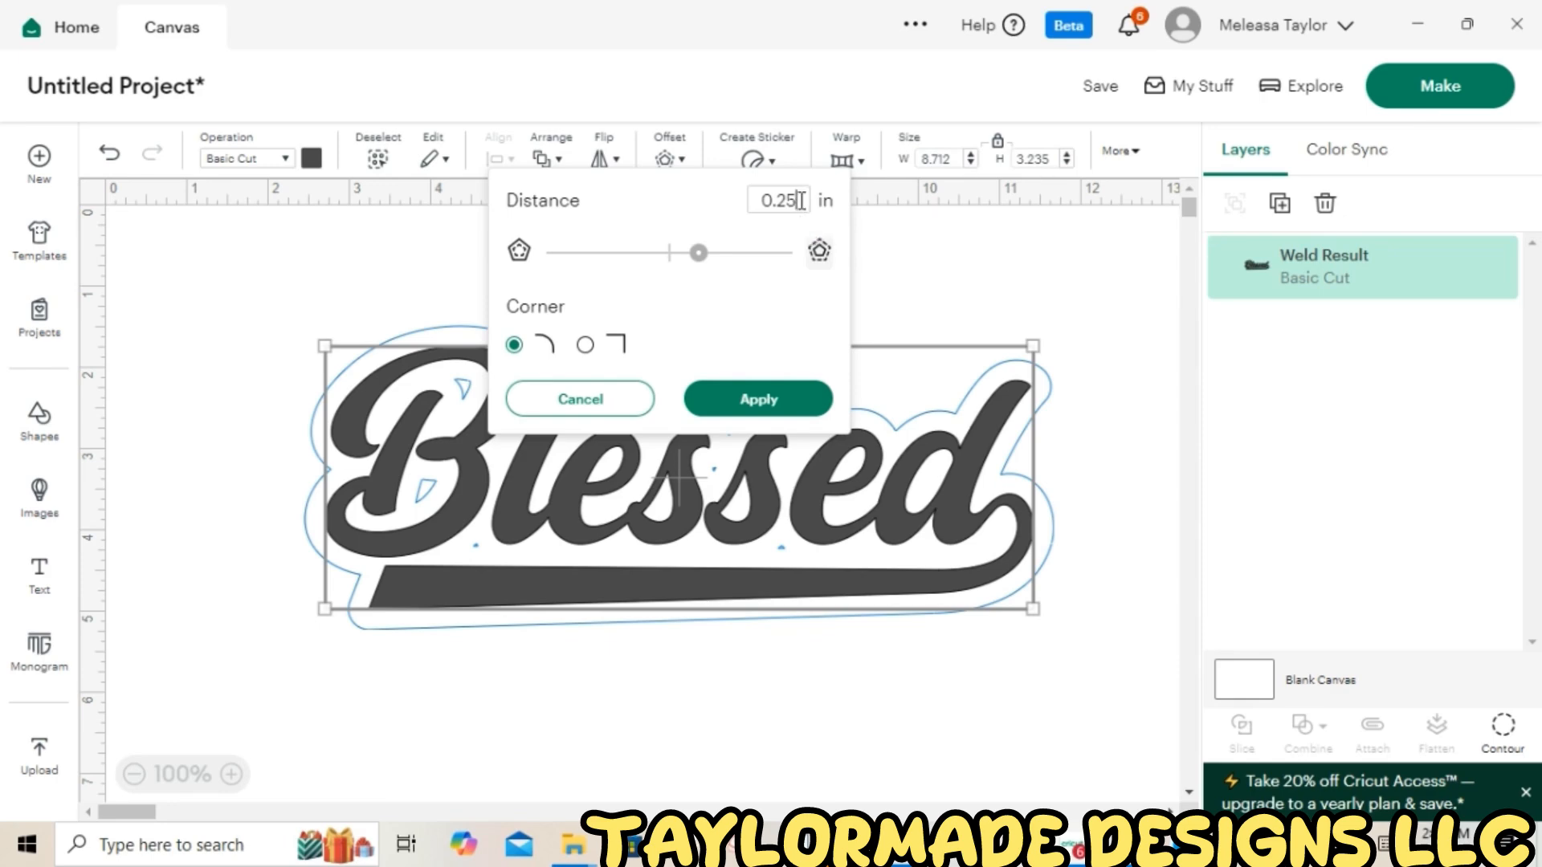
{"action": "key", "text": "BackSpace"}
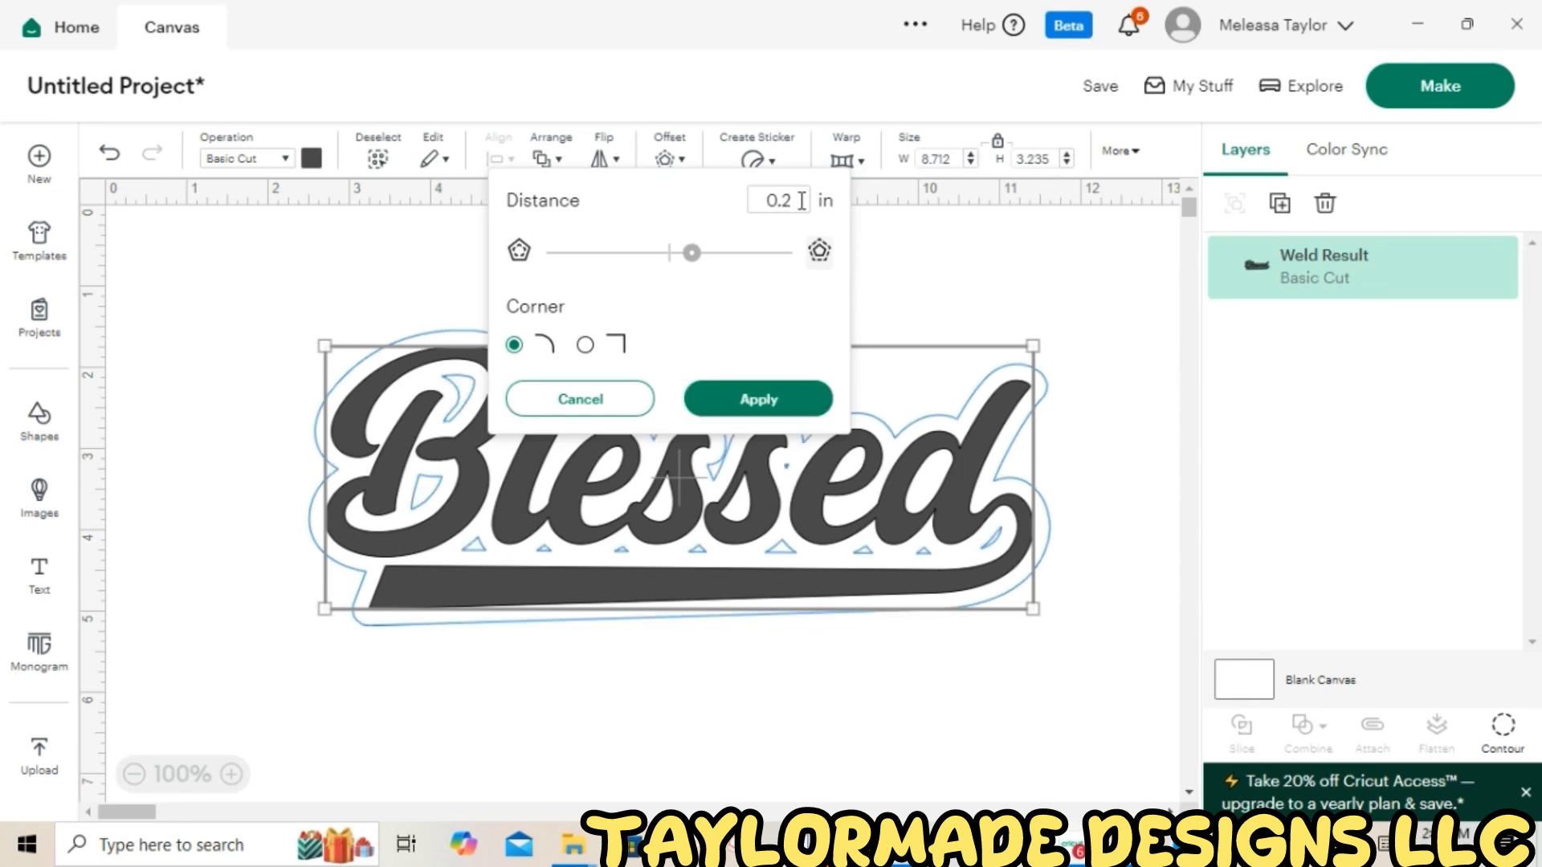
{"action": "type", "text": "5"}
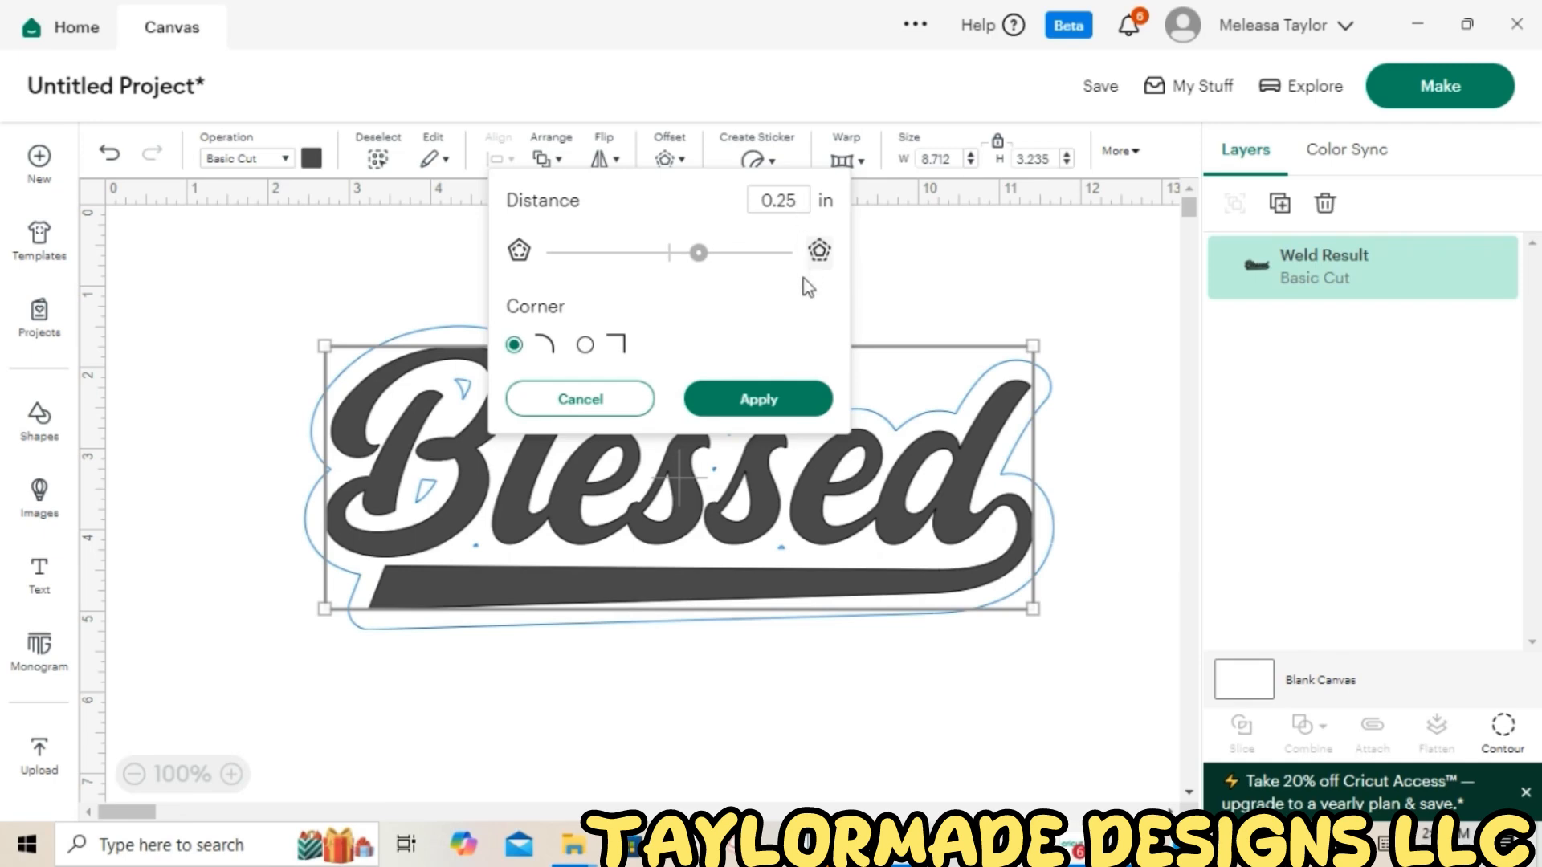
{"action": "left_click", "coordinate": [773, 405]}
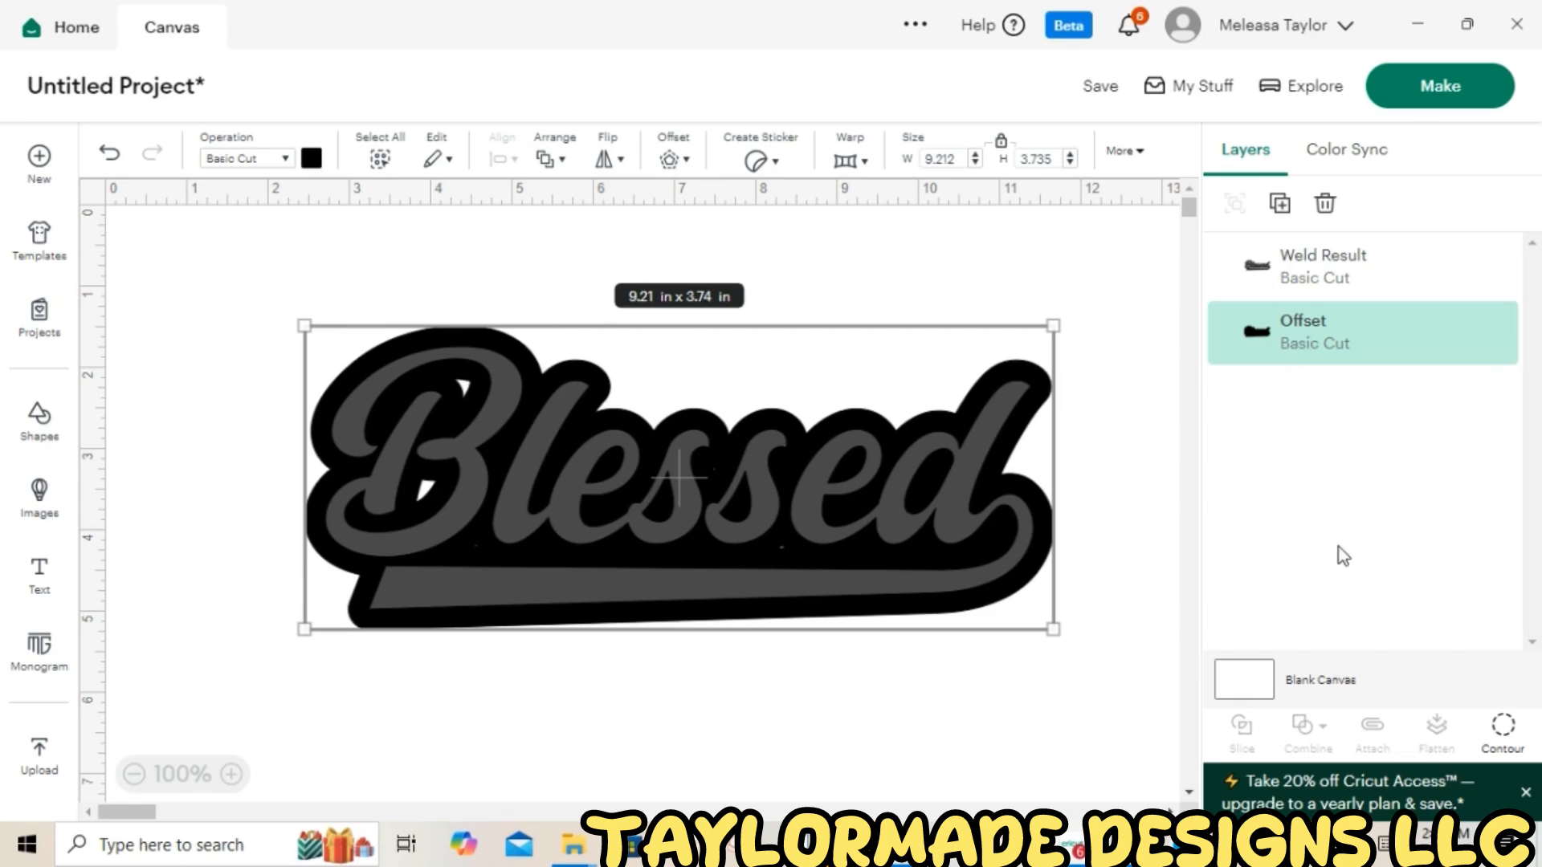
Hide all the interior contours of the offset shape
{"action": "left_click", "coordinate": [1508, 737]}
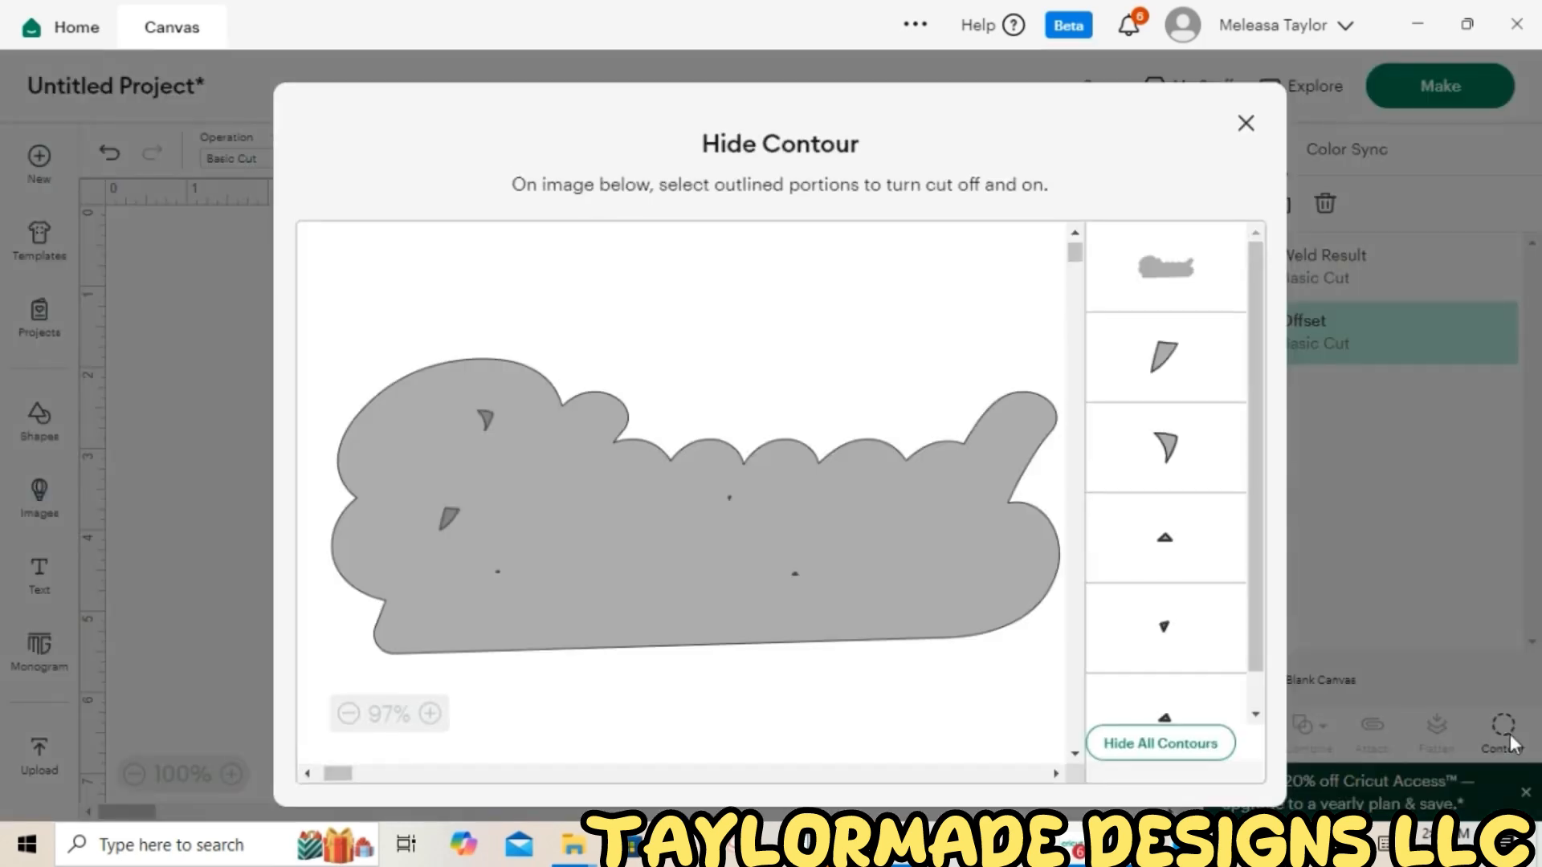
{"action": "left_click", "coordinate": [1182, 753]}
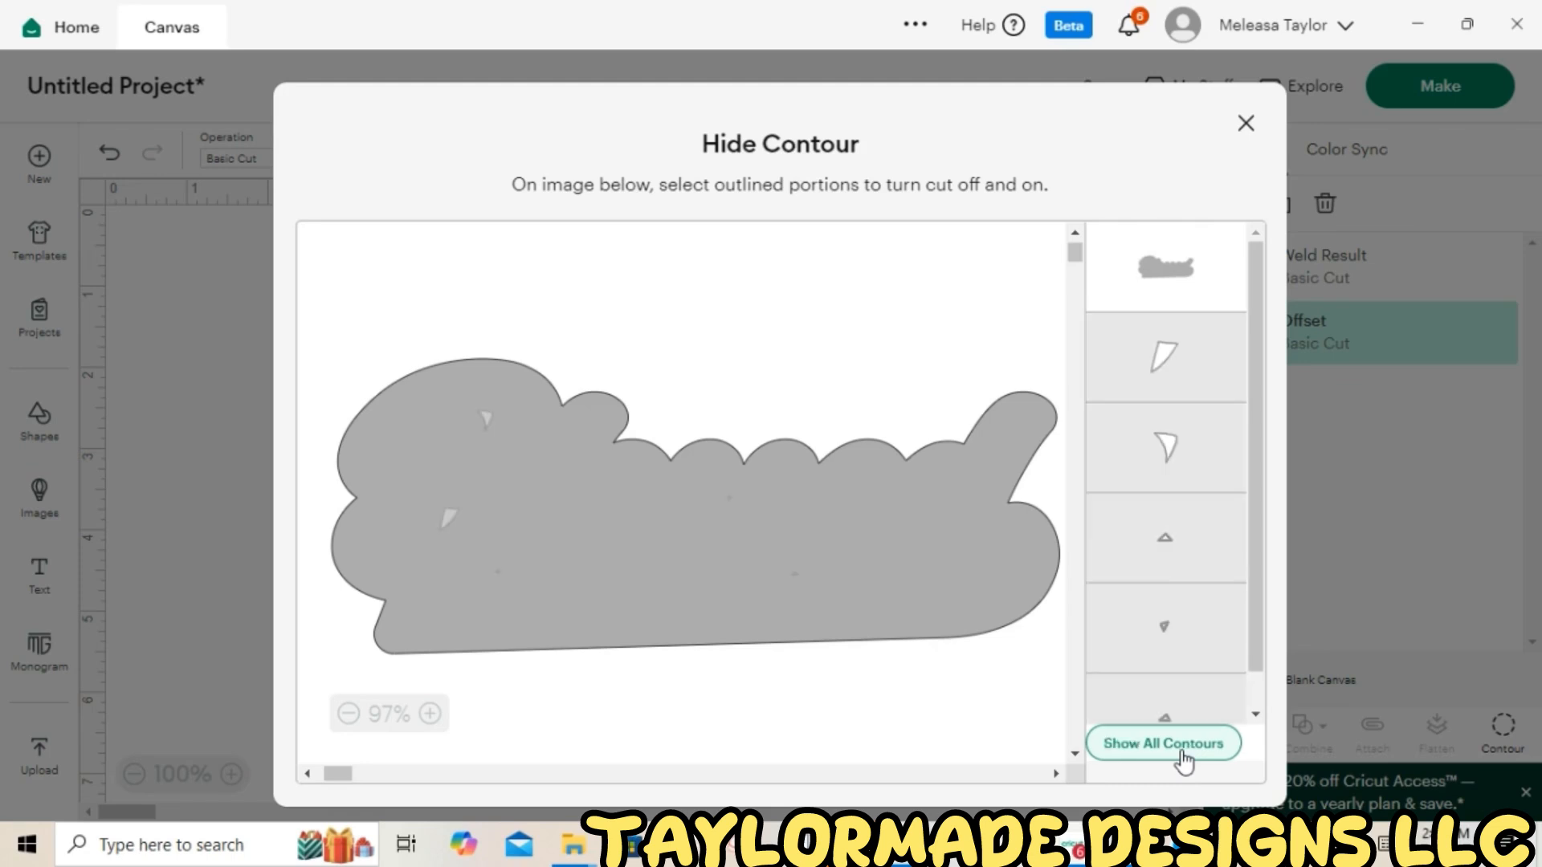
{"action": "left_click", "coordinate": [1247, 126]}
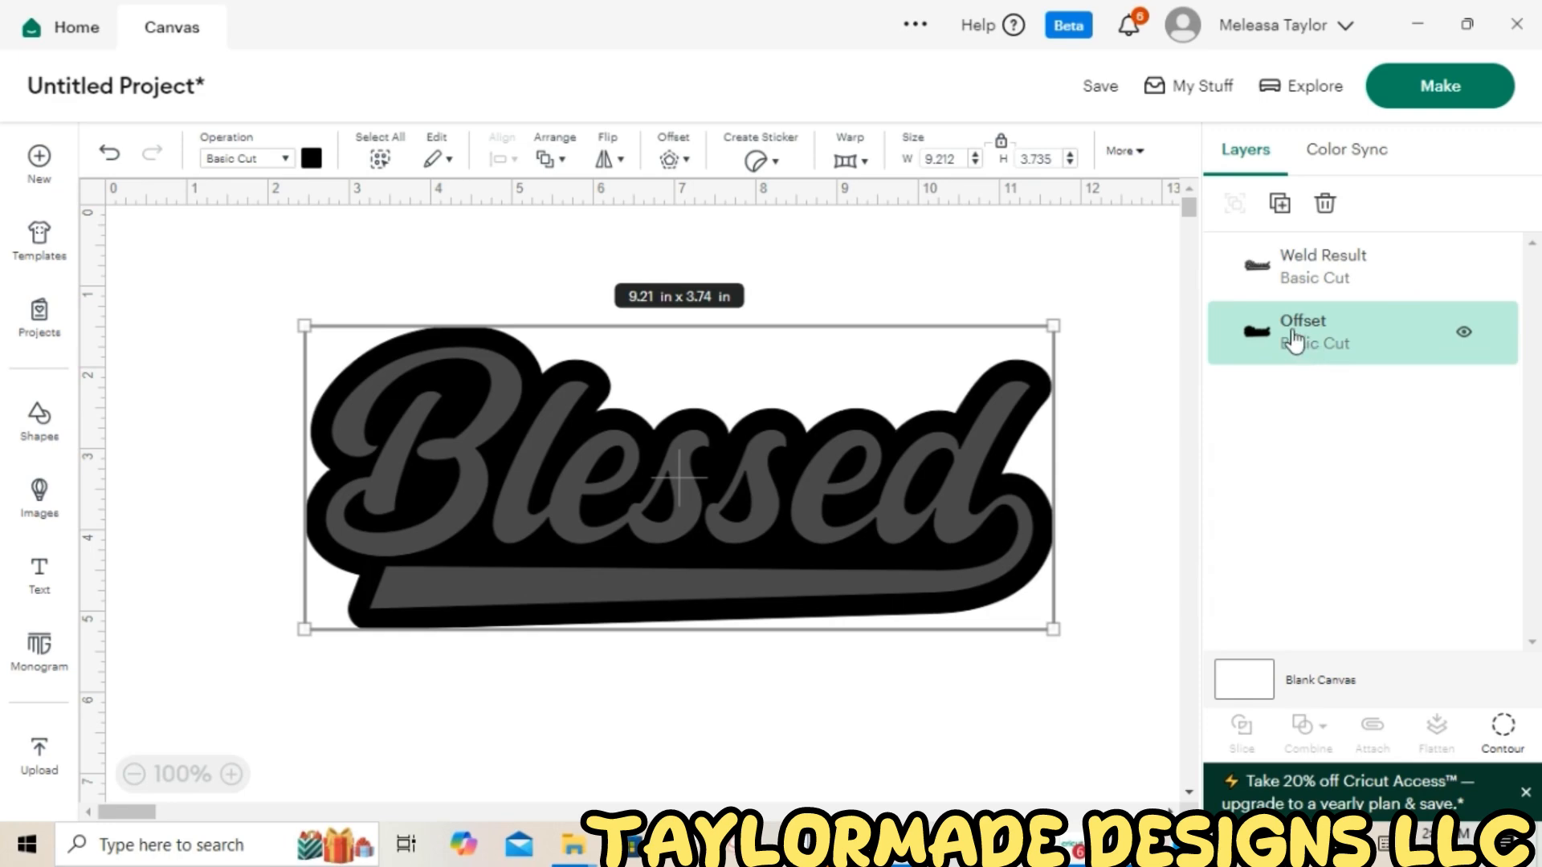
Add a 0.125 in offset with rounded corners around the existing offset shape
{"action": "left_click", "coordinate": [671, 160]}
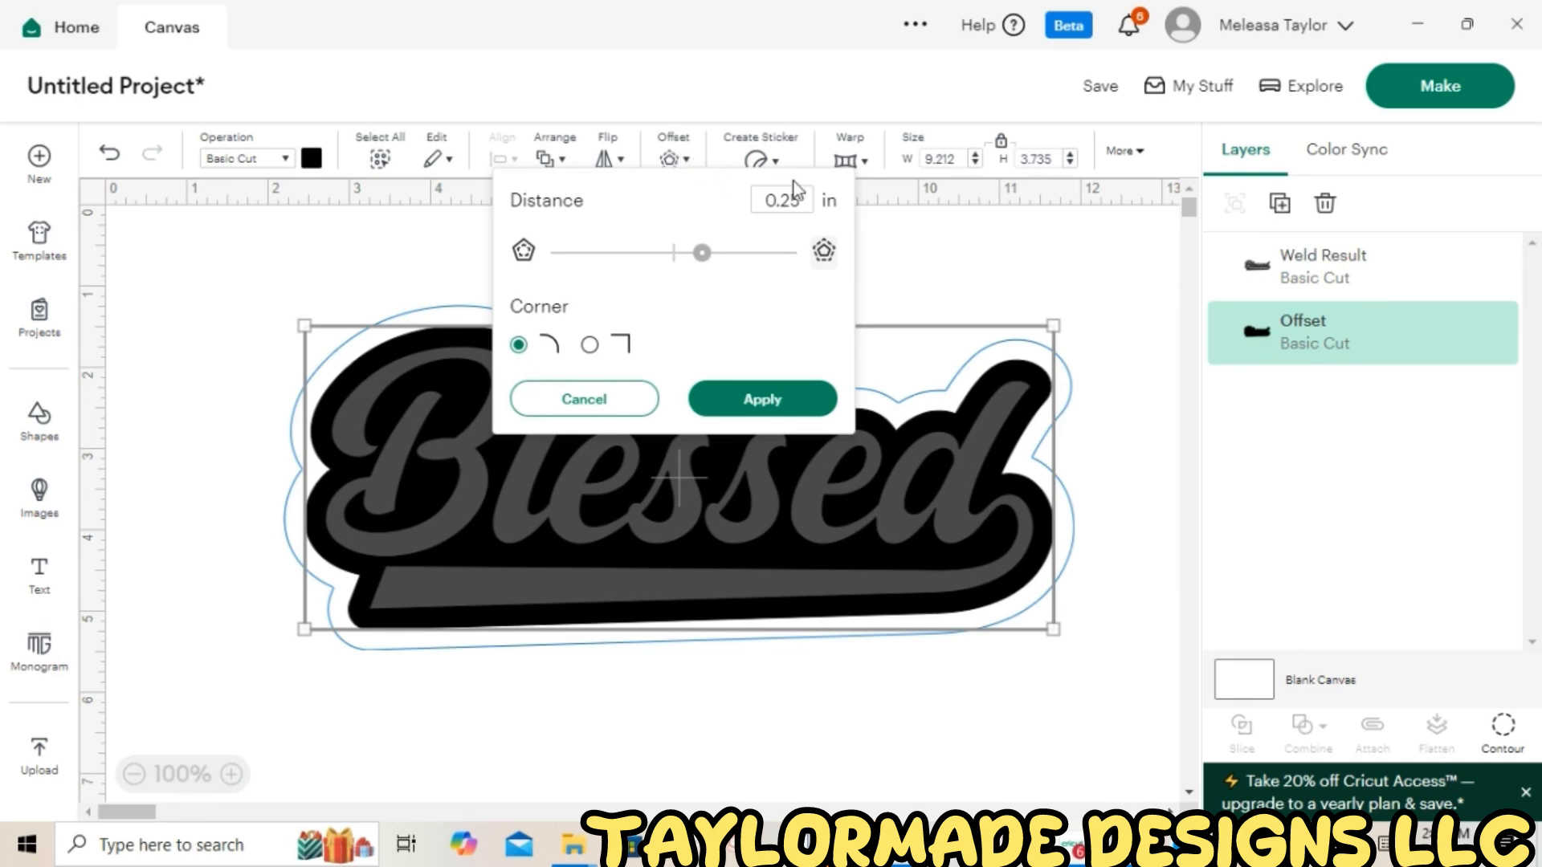
{"action": "left_click", "coordinate": [807, 203]}
{"action": "key", "text": "BackSpace"}
{"action": "key", "text": "BackSpace"}
{"action": "type", "text": "125"}
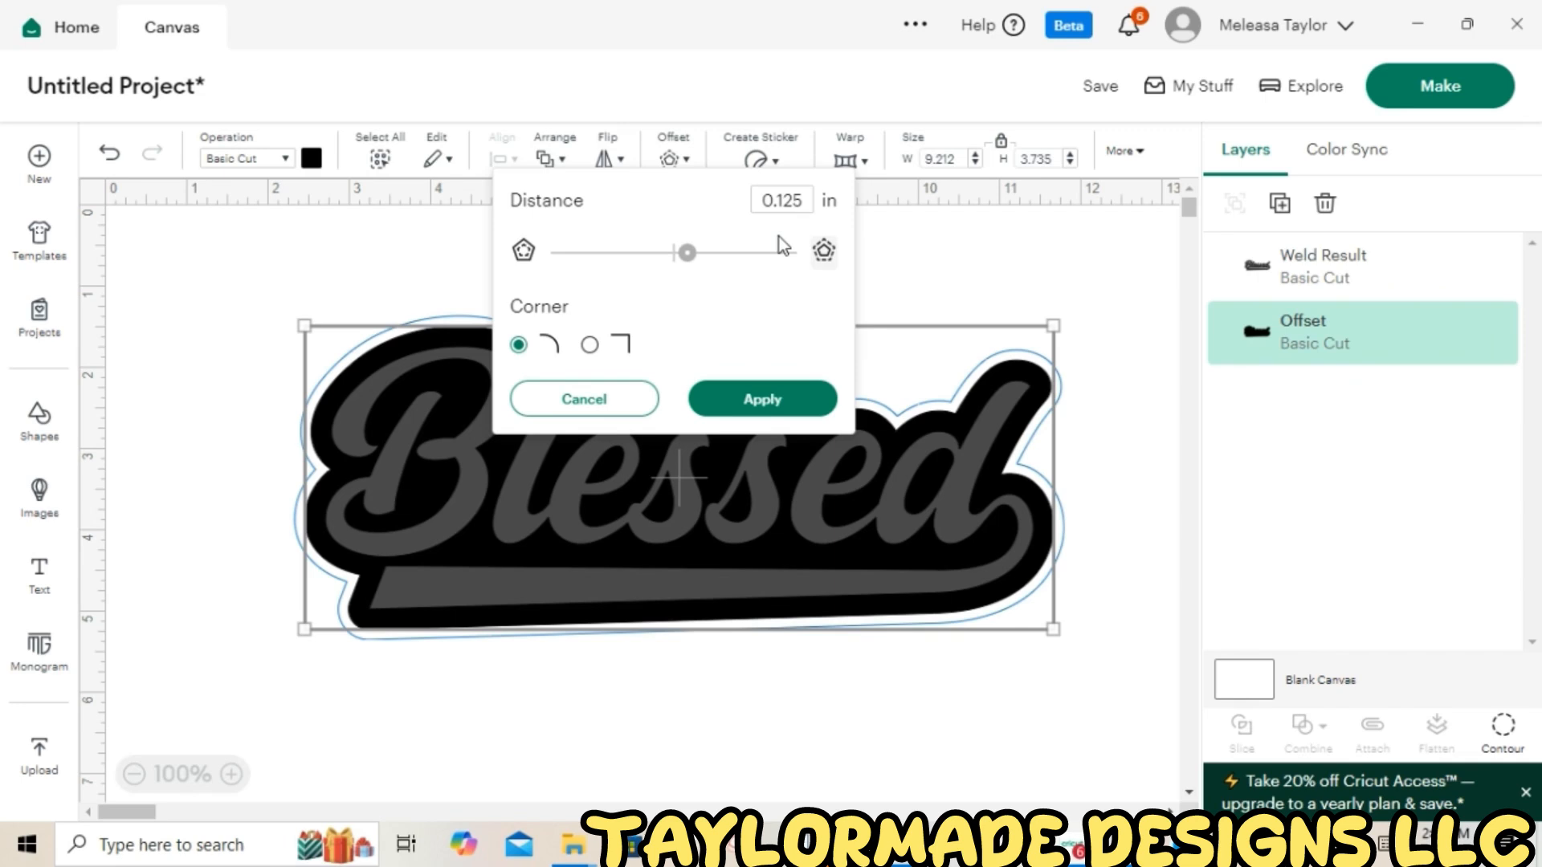
{"action": "left_click", "coordinate": [749, 405]}
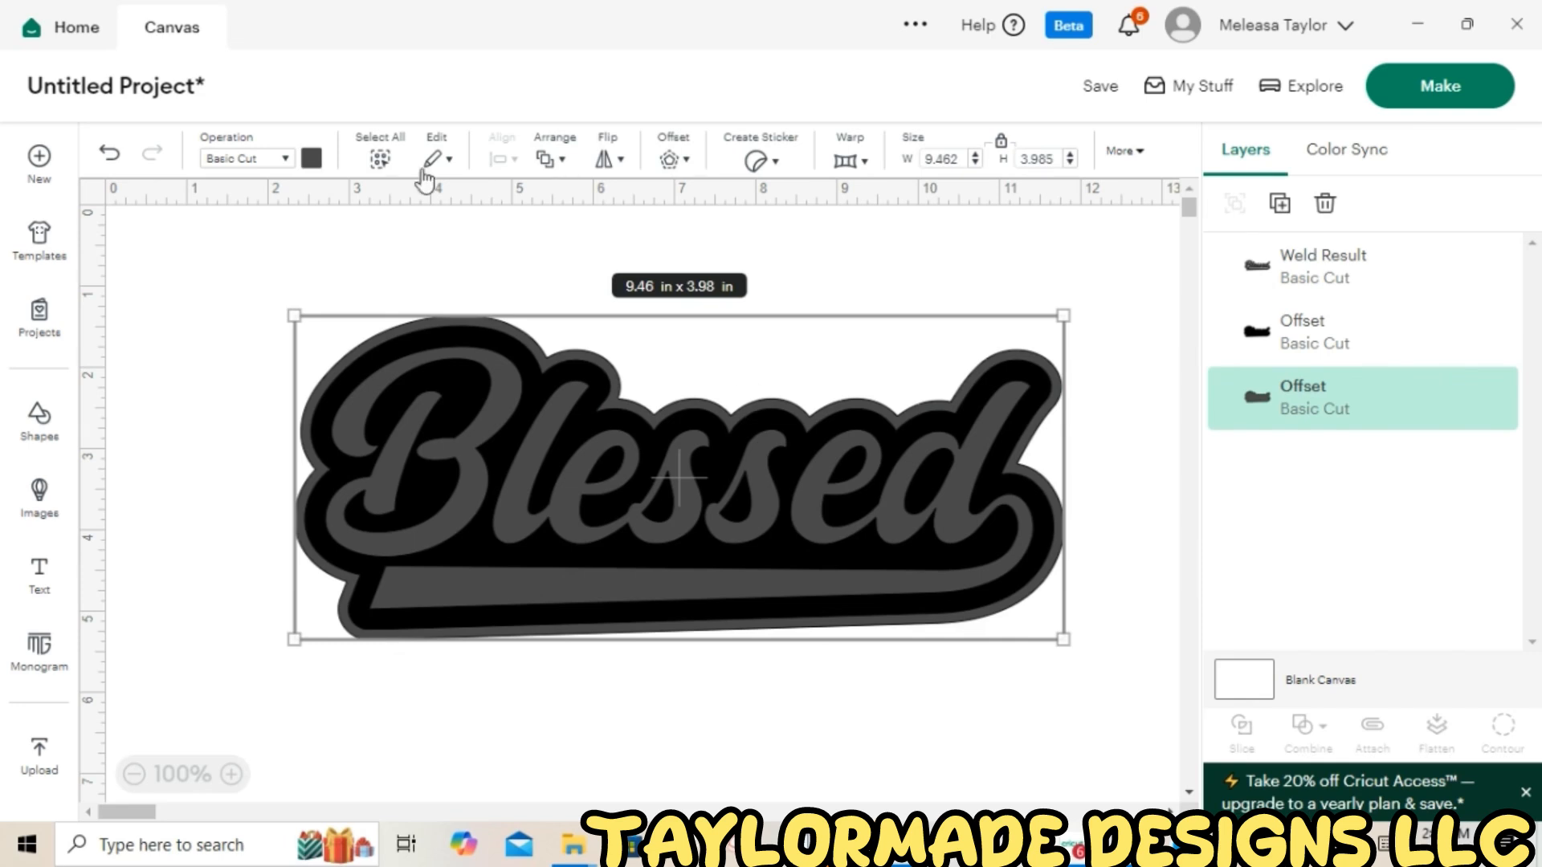
Color the new outer offset blue and the welded Blessed word yellow
{"action": "left_click", "coordinate": [312, 161]}
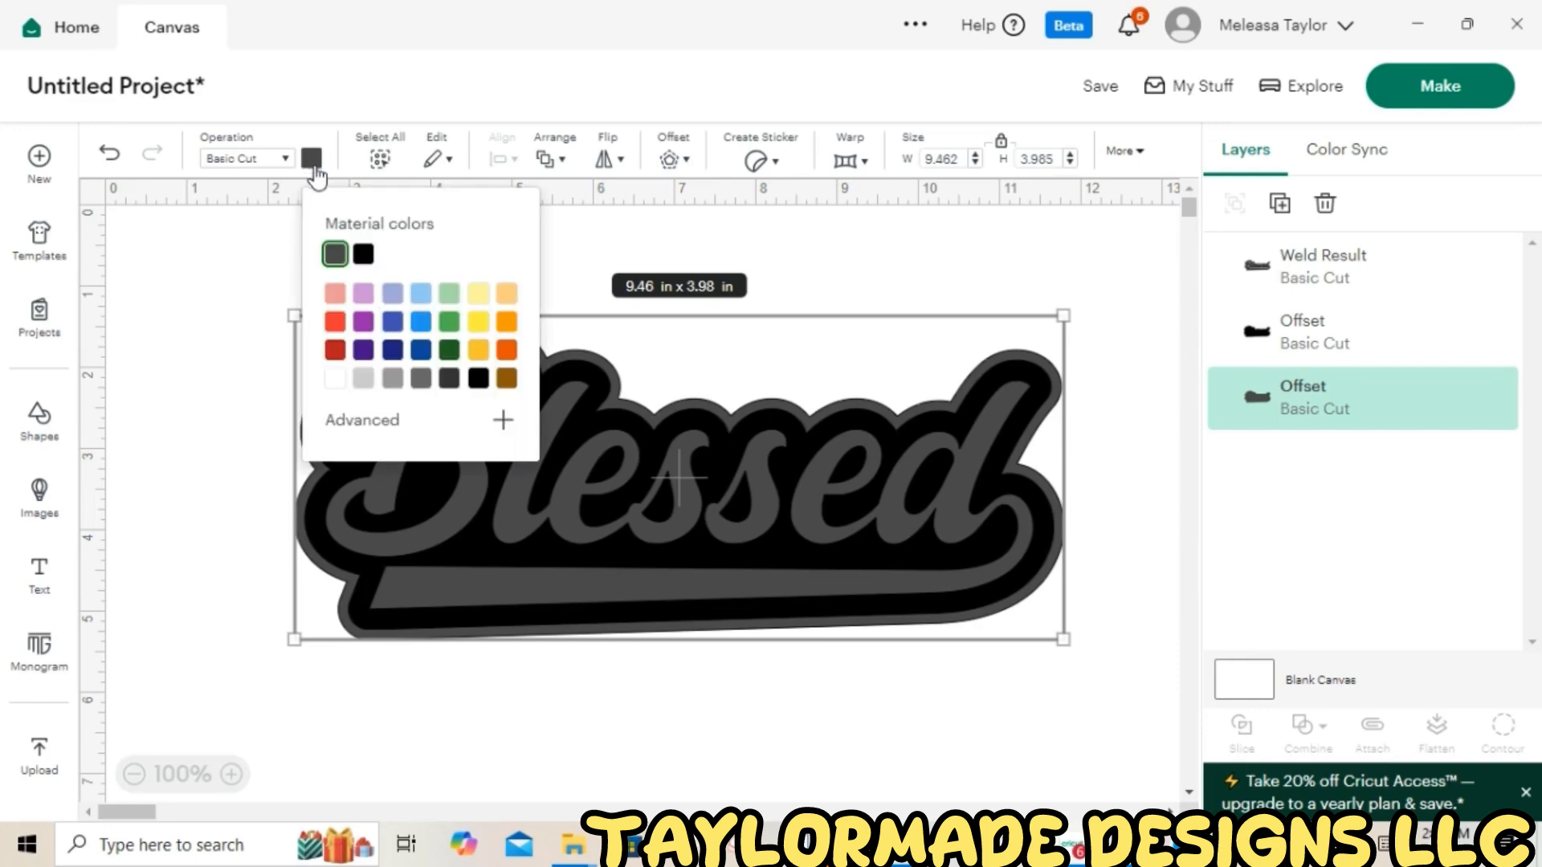
{"action": "left_click", "coordinate": [421, 322]}
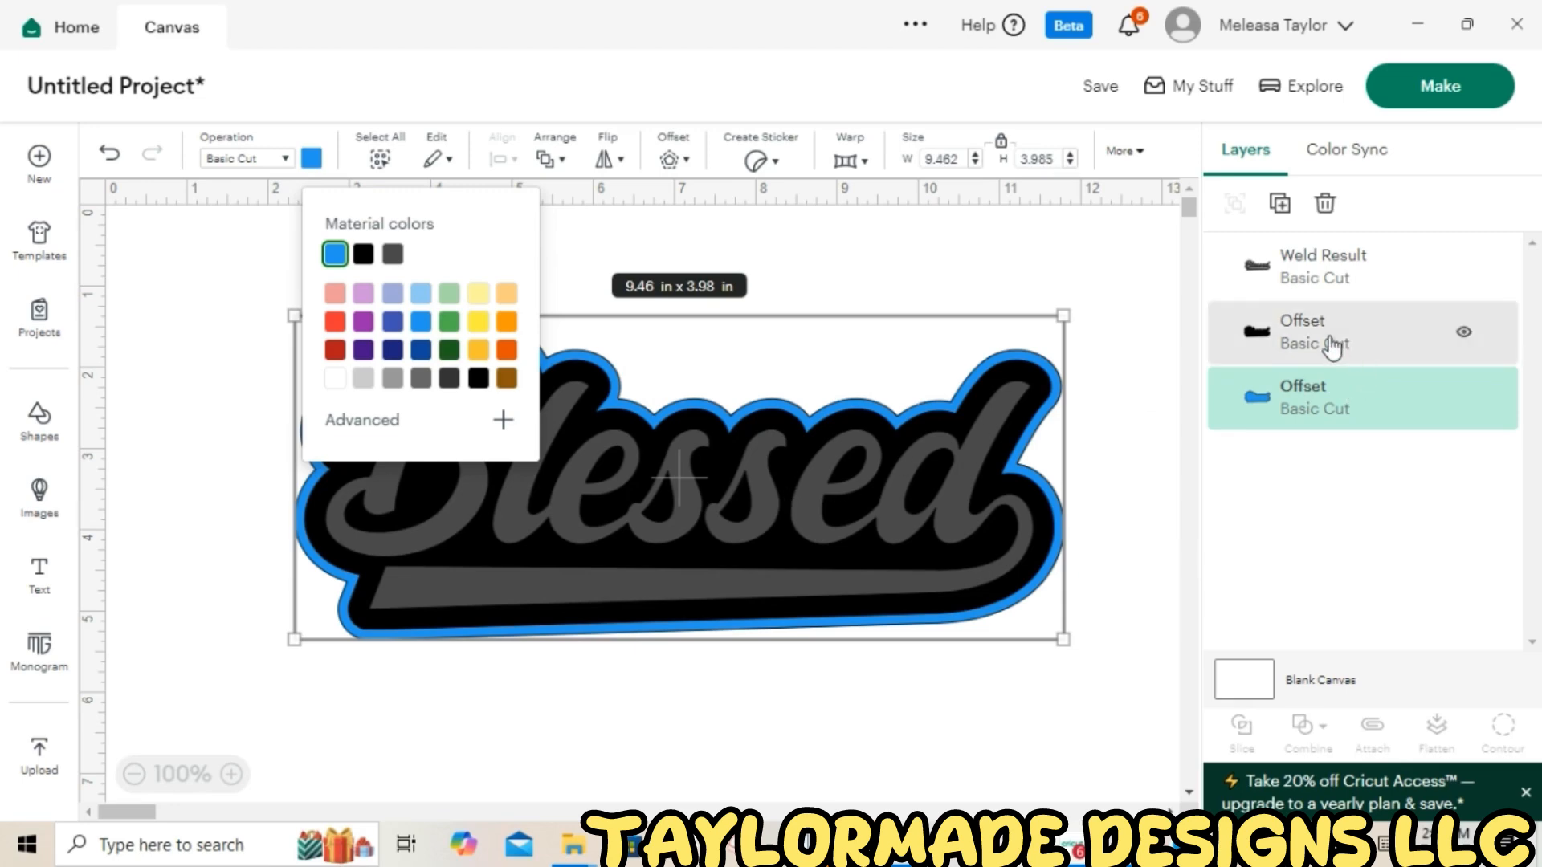
{"action": "left_click", "coordinate": [1005, 411]}
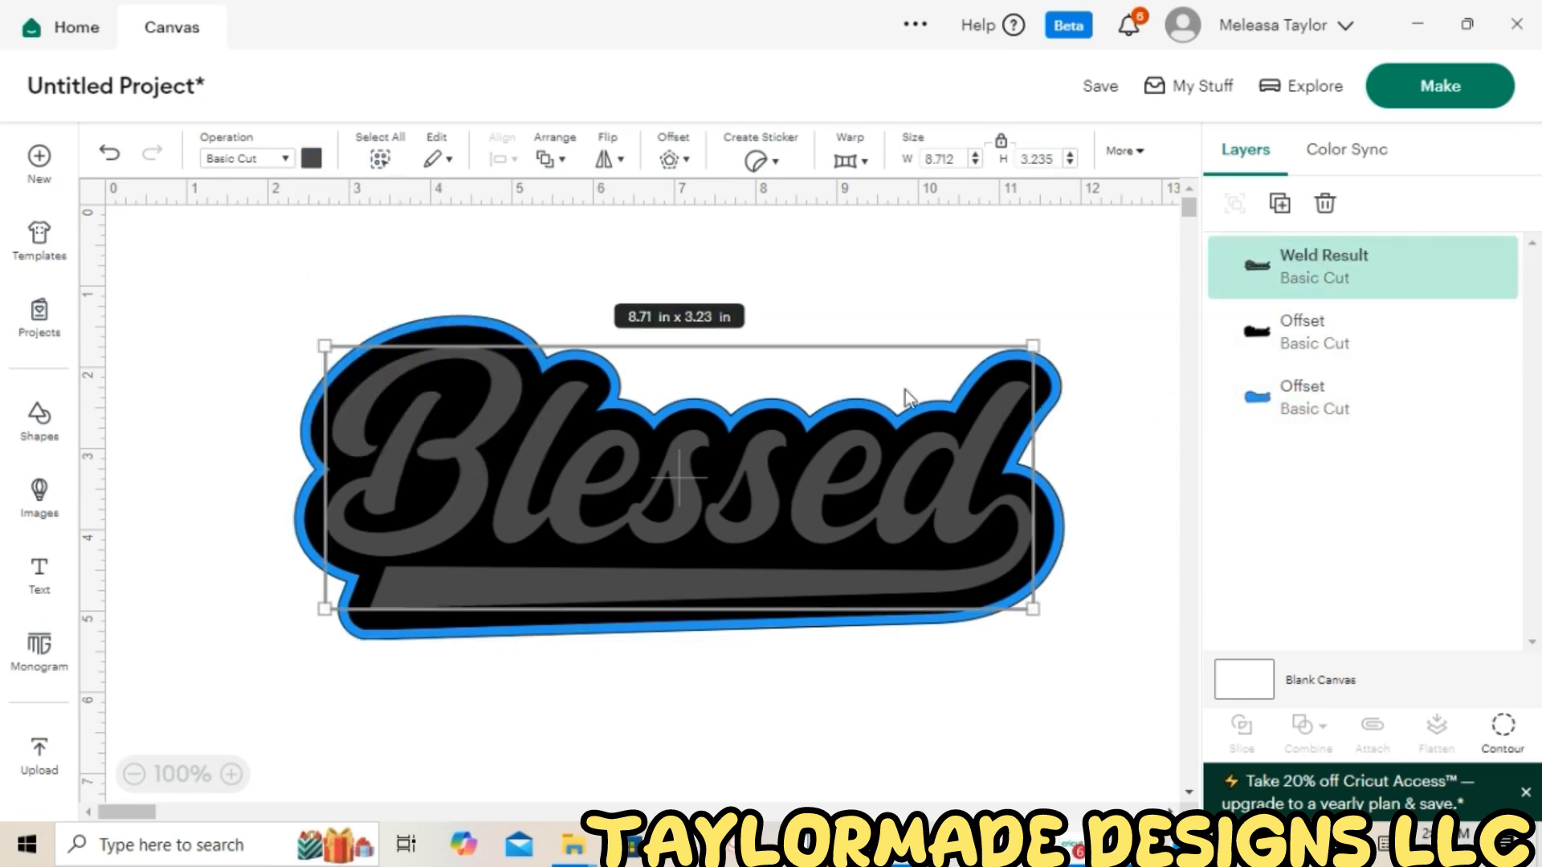
{"action": "left_click", "coordinate": [316, 164]}
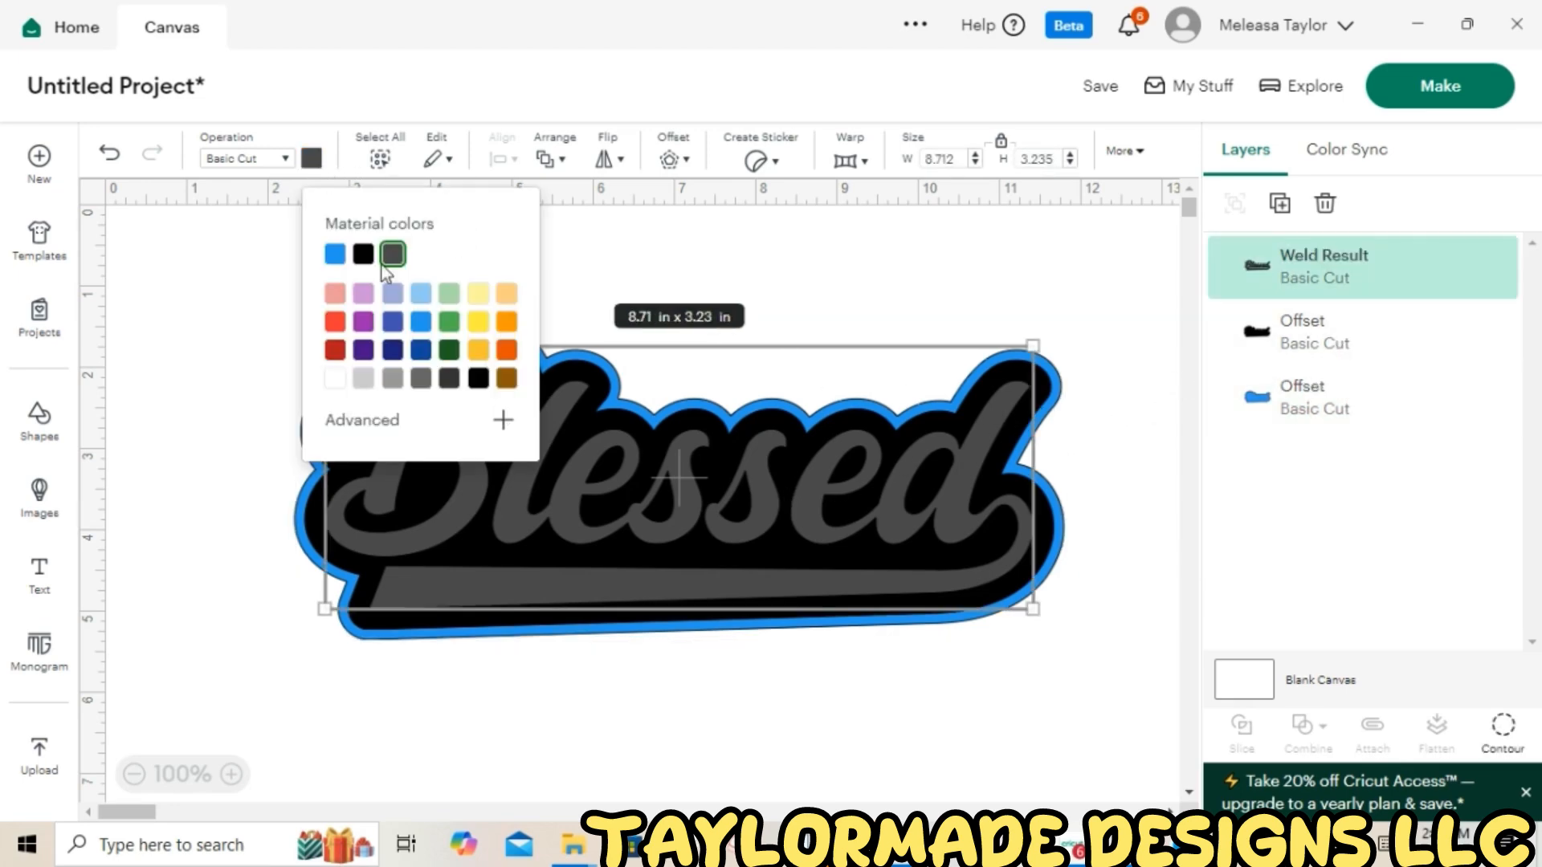
{"action": "left_click", "coordinate": [477, 326]}
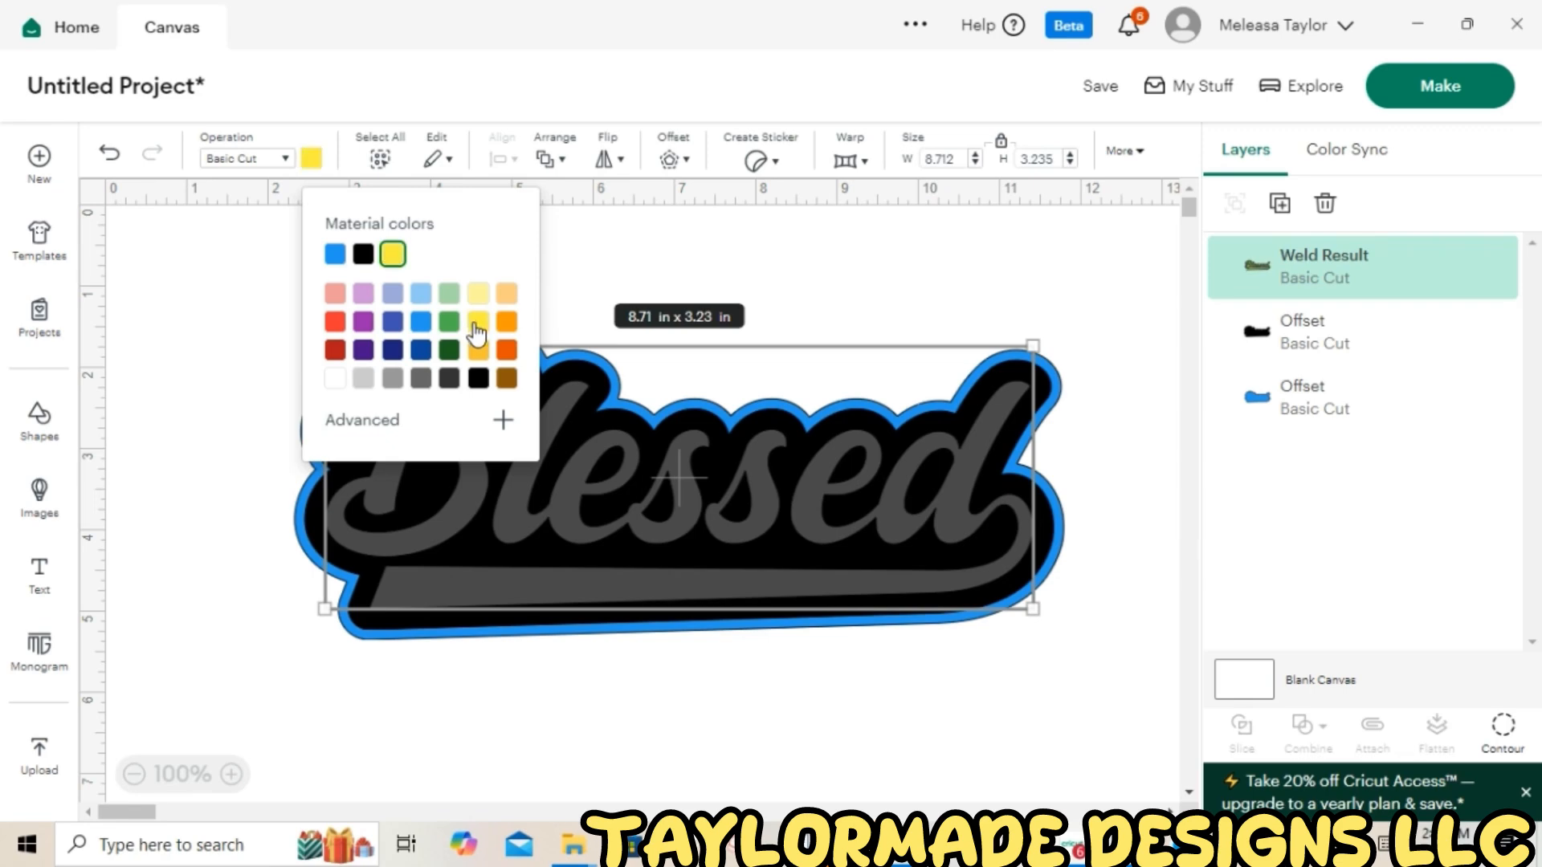
{"action": "left_click", "coordinate": [1089, 373]}
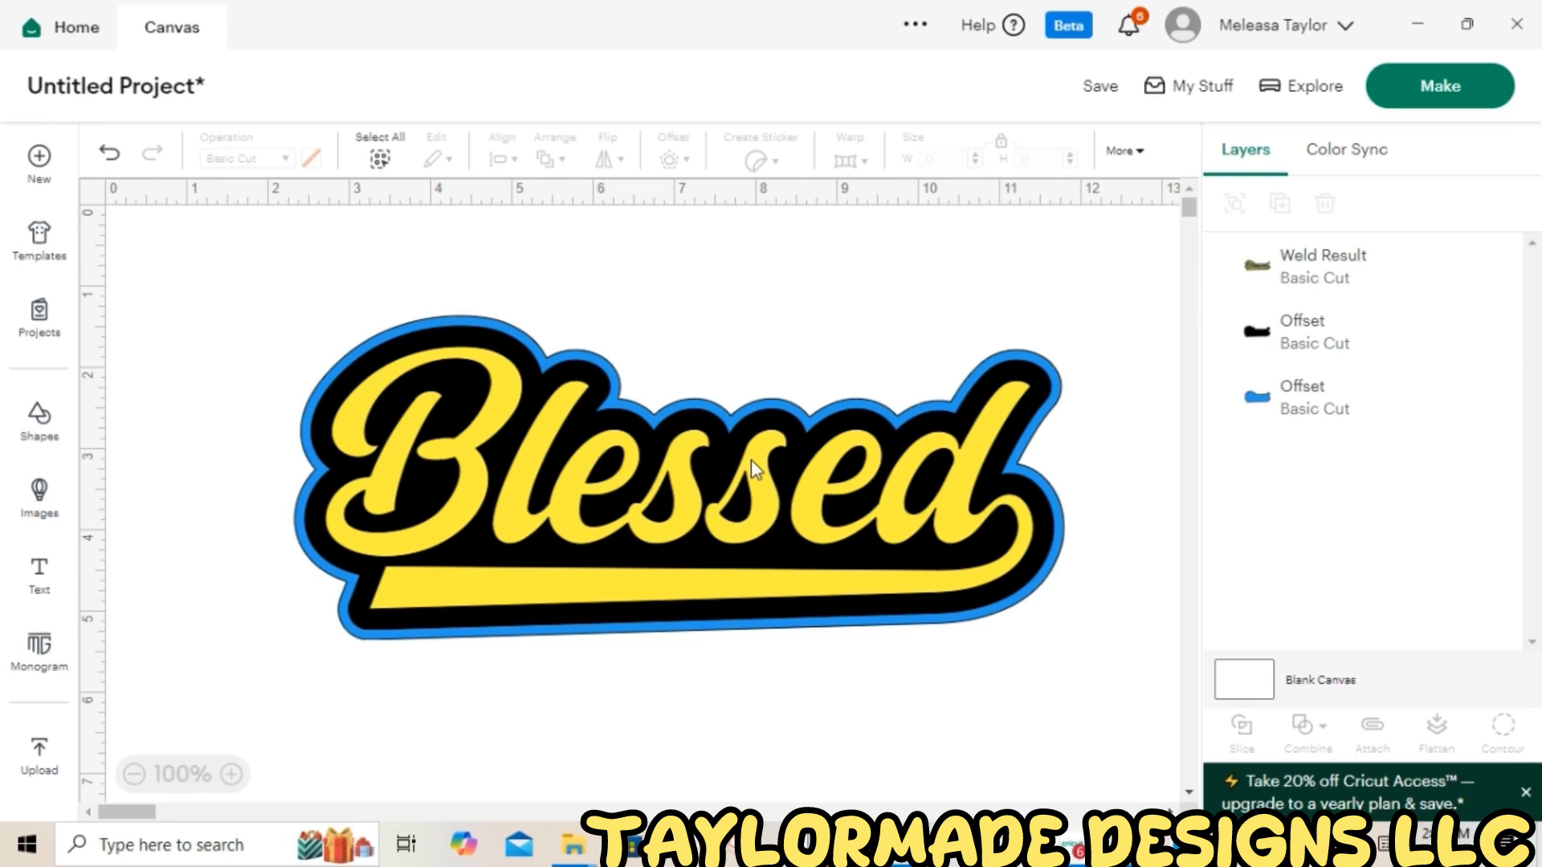
Move the word aside, select both offset shapes, and slice them
{"action": "left_click_drag", "start_coordinate": [750, 459], "coordinate": [752, 866]}
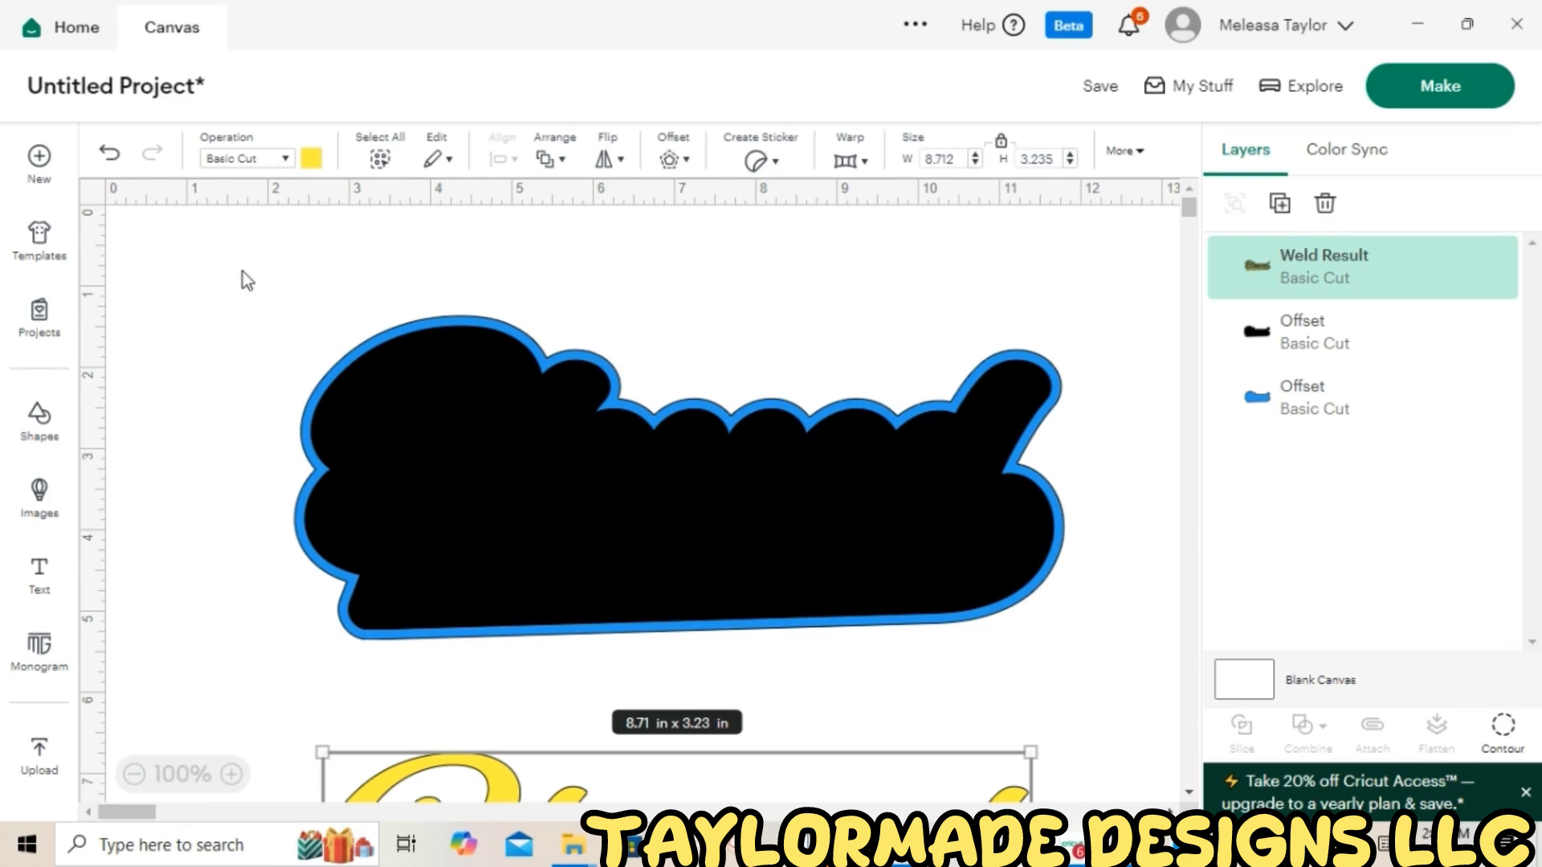
{"action": "left_click_drag", "start_coordinate": [243, 272], "coordinate": [382, 643]}
{"action": "left_click_drag", "start_coordinate": [654, 697], "coordinate": [1124, 708]}
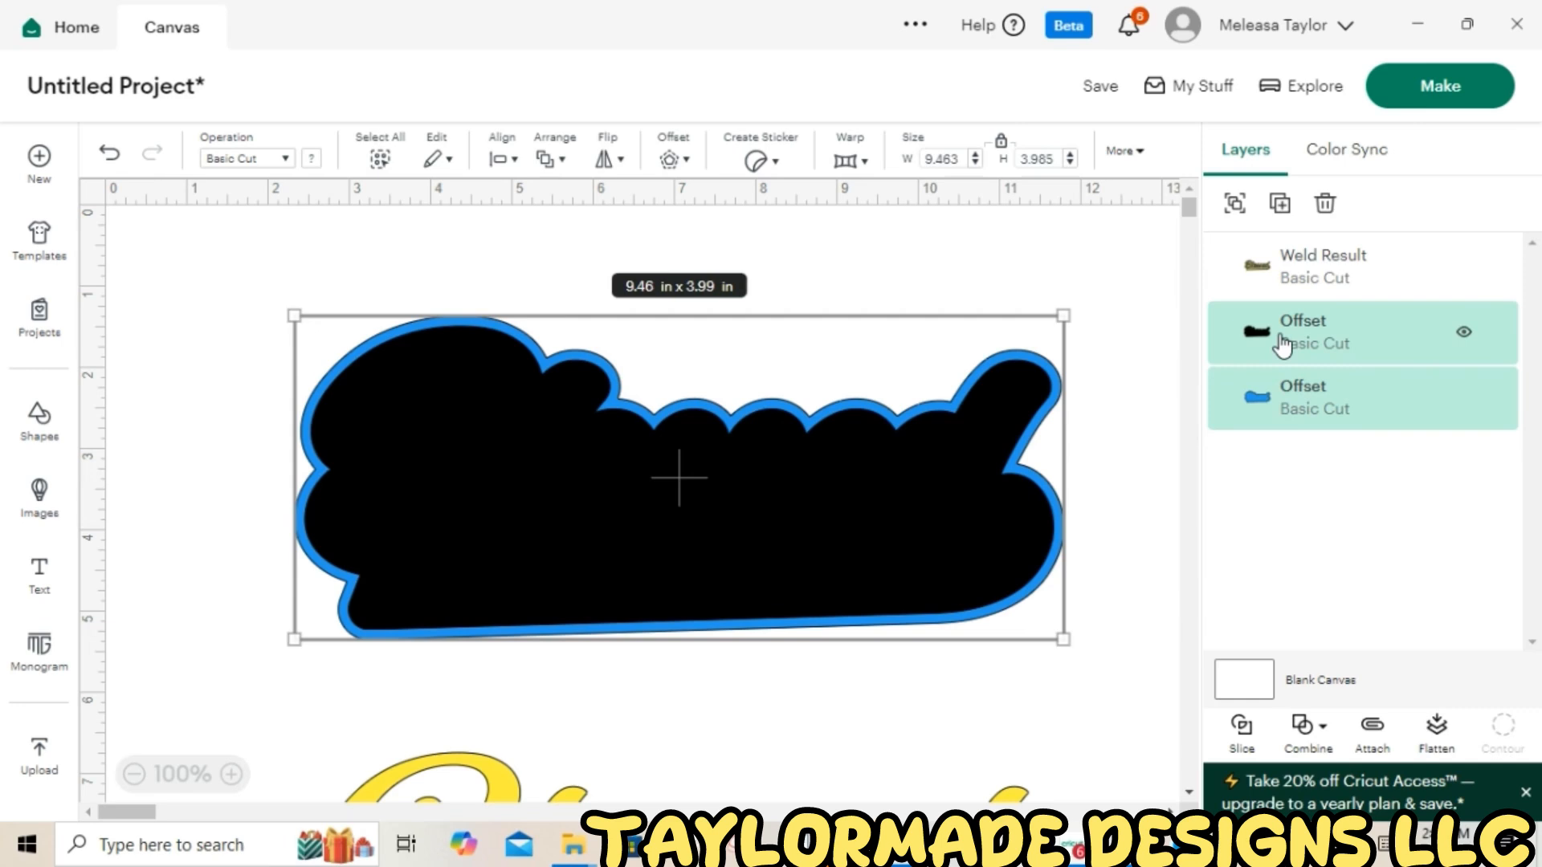
{"action": "left_click", "coordinate": [1241, 731]}
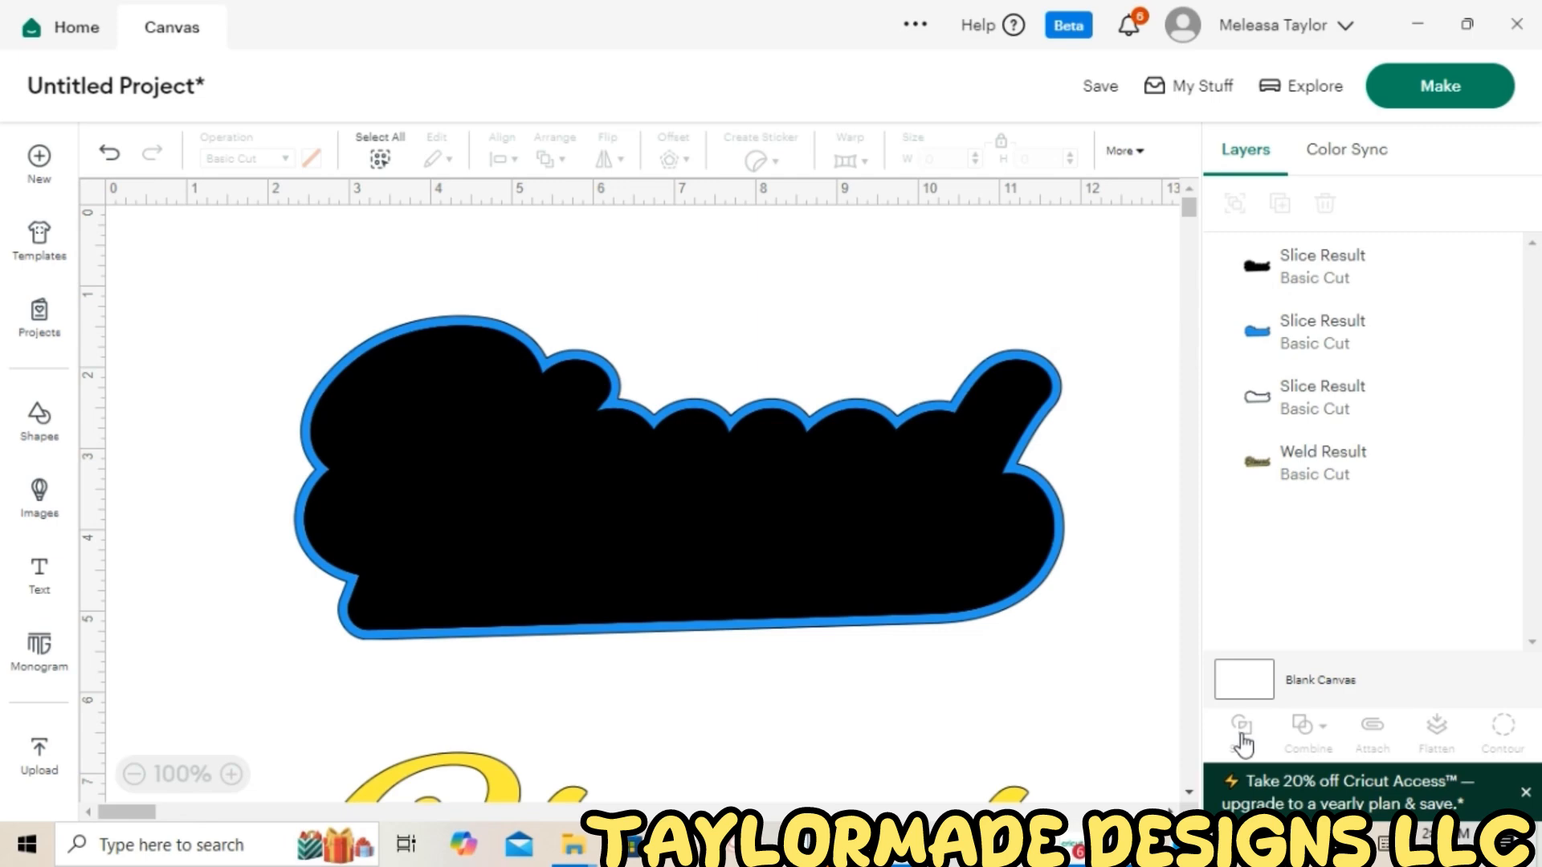
Separate the slice pieces, delete the blue inner slice piece, and move the black shape back into place
{"action": "left_click_drag", "start_coordinate": [780, 446], "coordinate": [786, 642]}
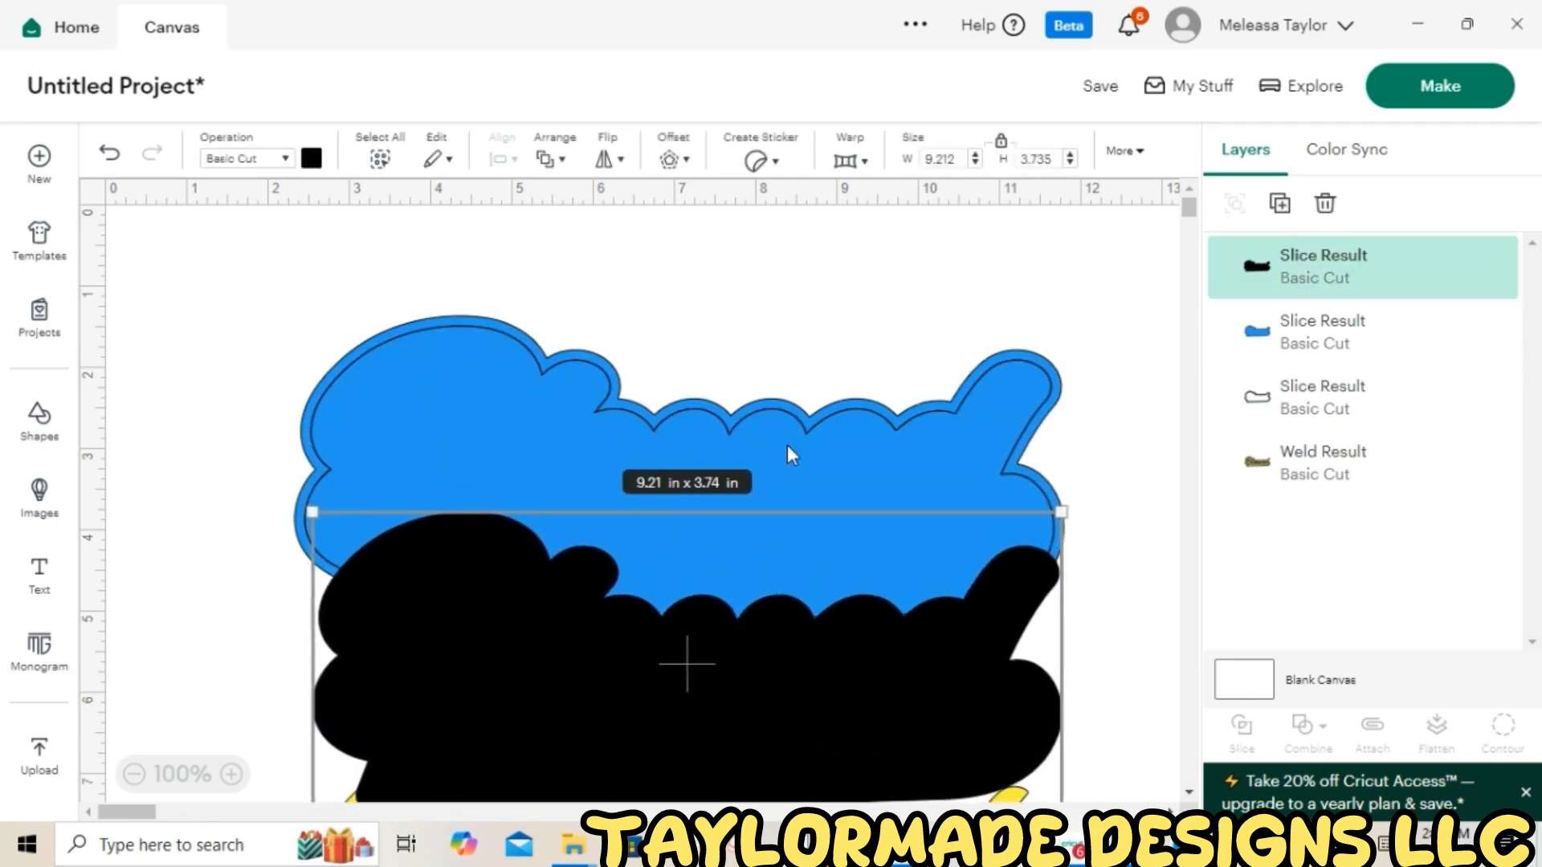
{"action": "left_click", "coordinate": [787, 446]}
{"action": "left_click_drag", "start_coordinate": [798, 472], "coordinate": [909, 370]}
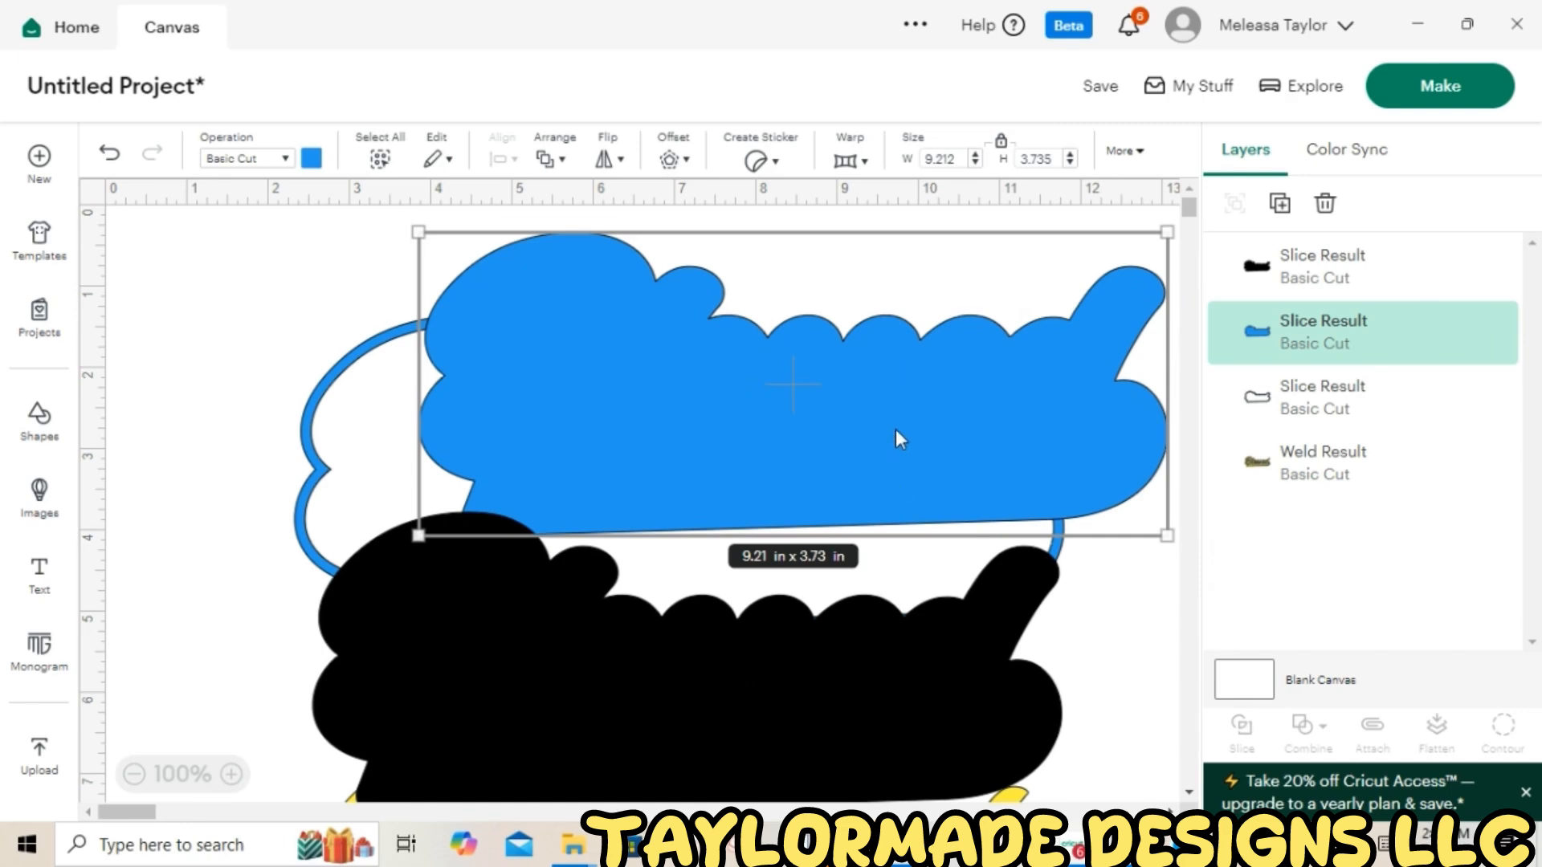
{"action": "left_click", "coordinate": [1339, 211]}
{"action": "left_click_drag", "start_coordinate": [853, 644], "coordinate": [847, 469]}
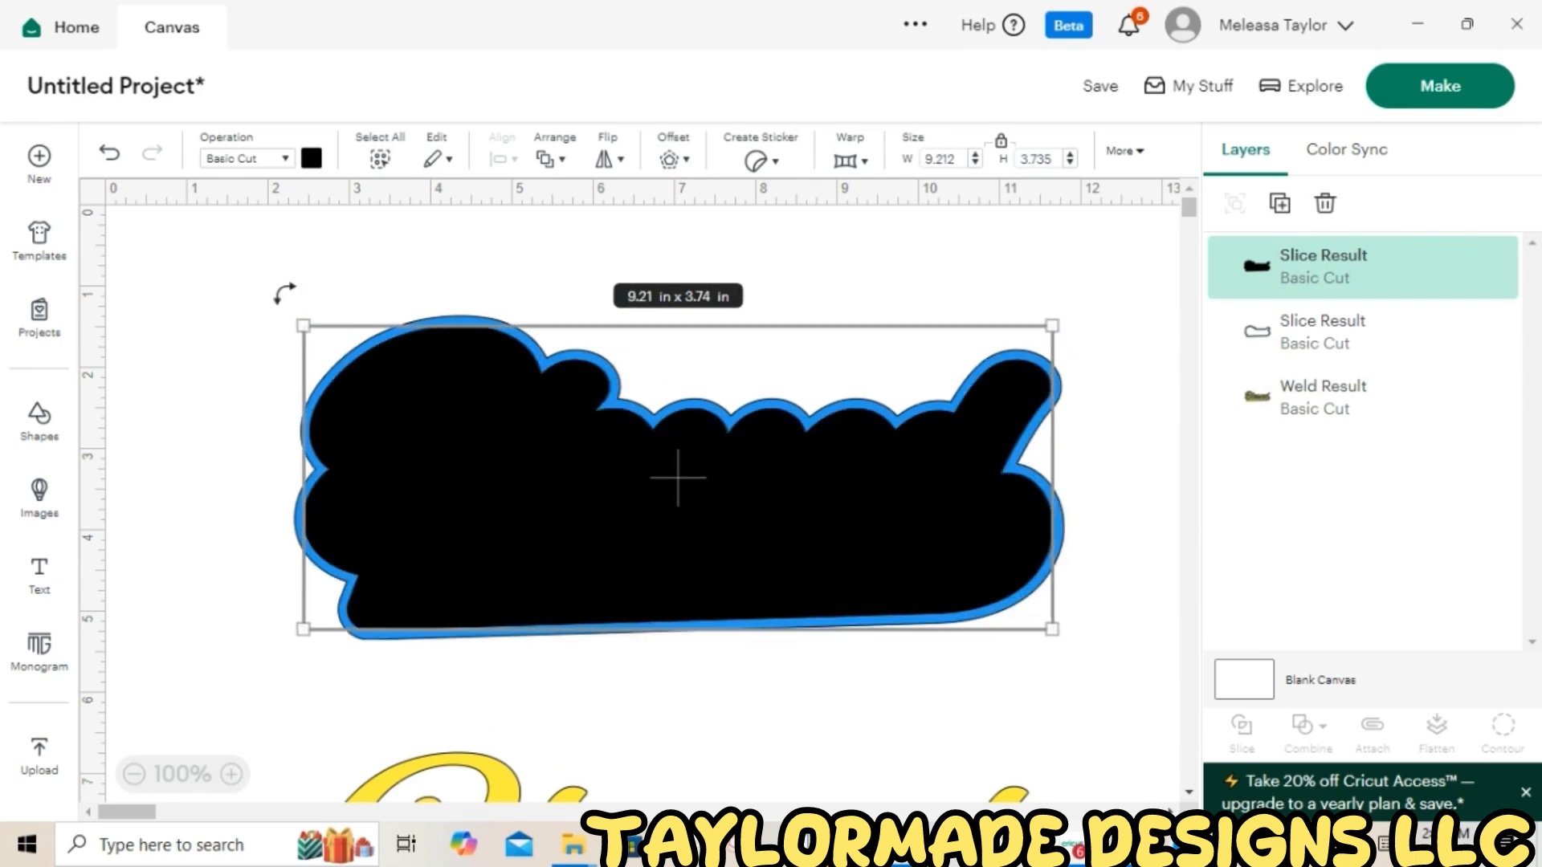
Center the black shape and outline piece on each other and send them behind the word
{"action": "left_click_drag", "start_coordinate": [277, 279], "coordinate": [1128, 717]}
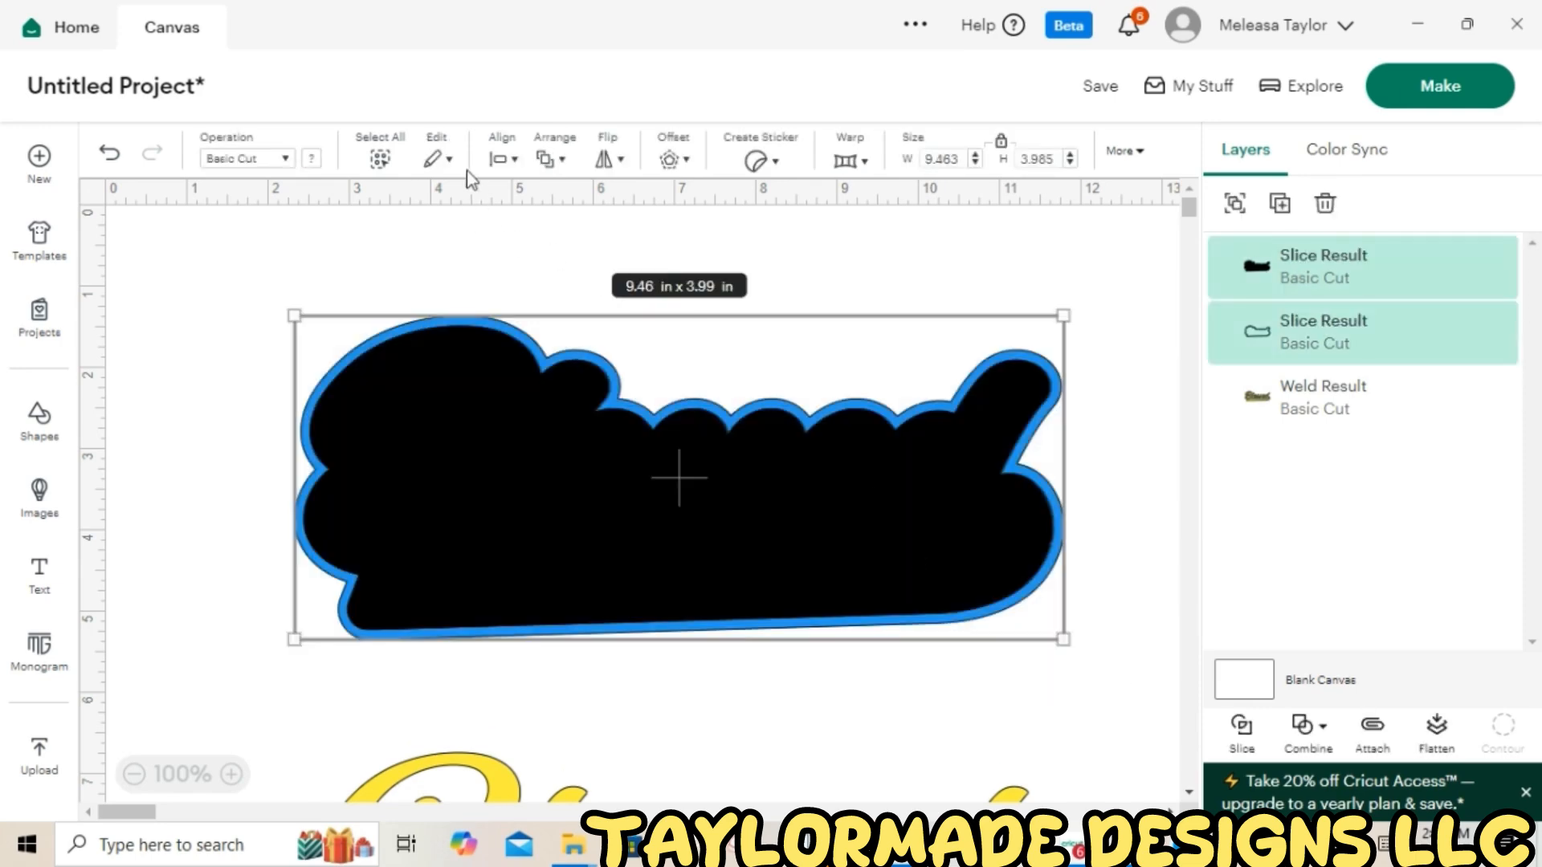
{"action": "left_click", "coordinate": [506, 160]}
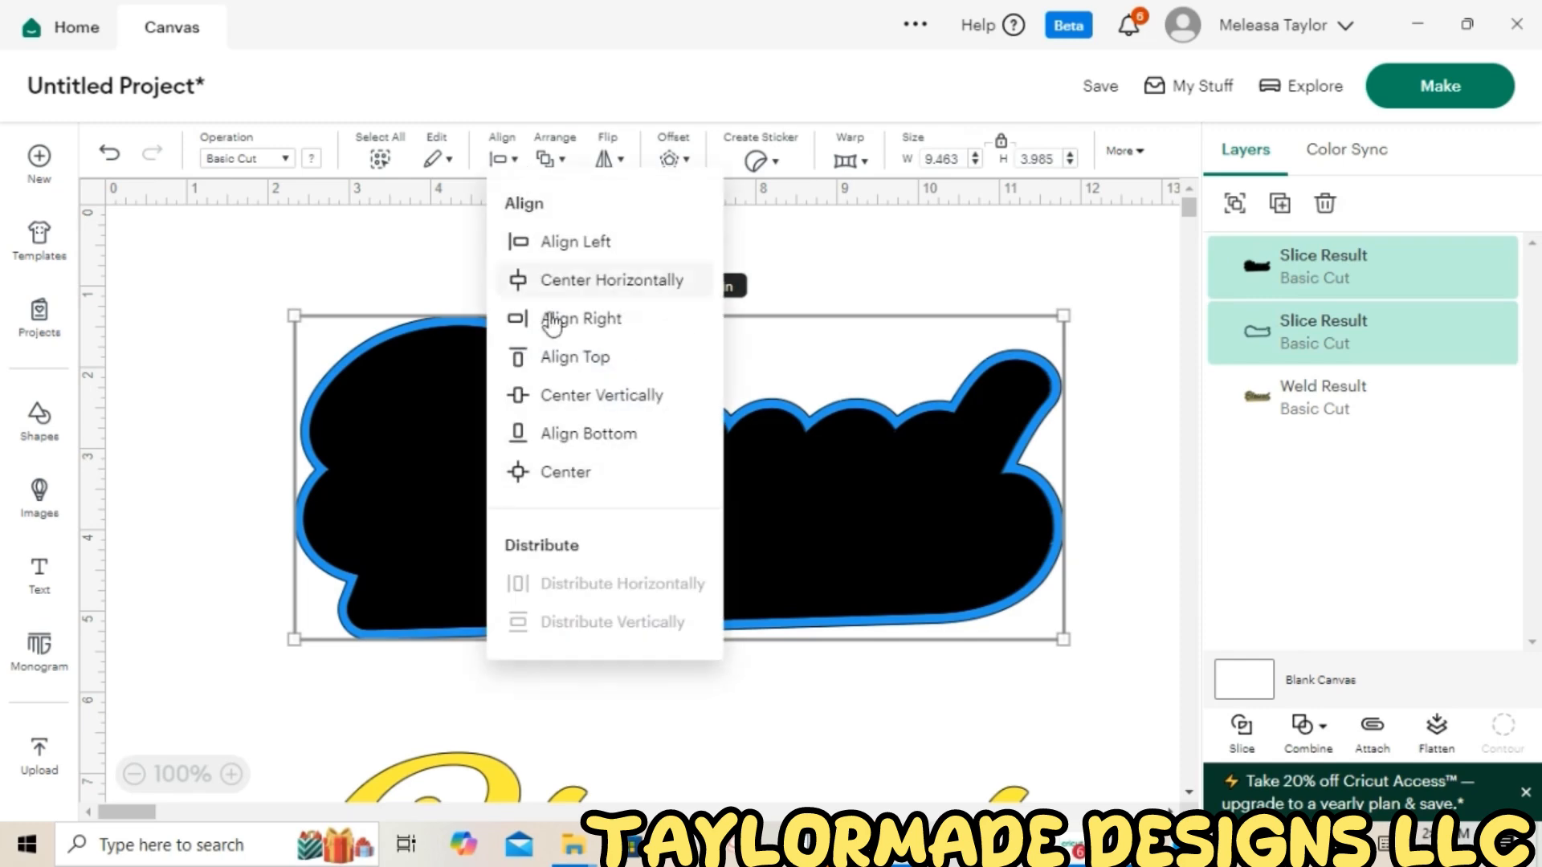
{"action": "left_click", "coordinate": [584, 476]}
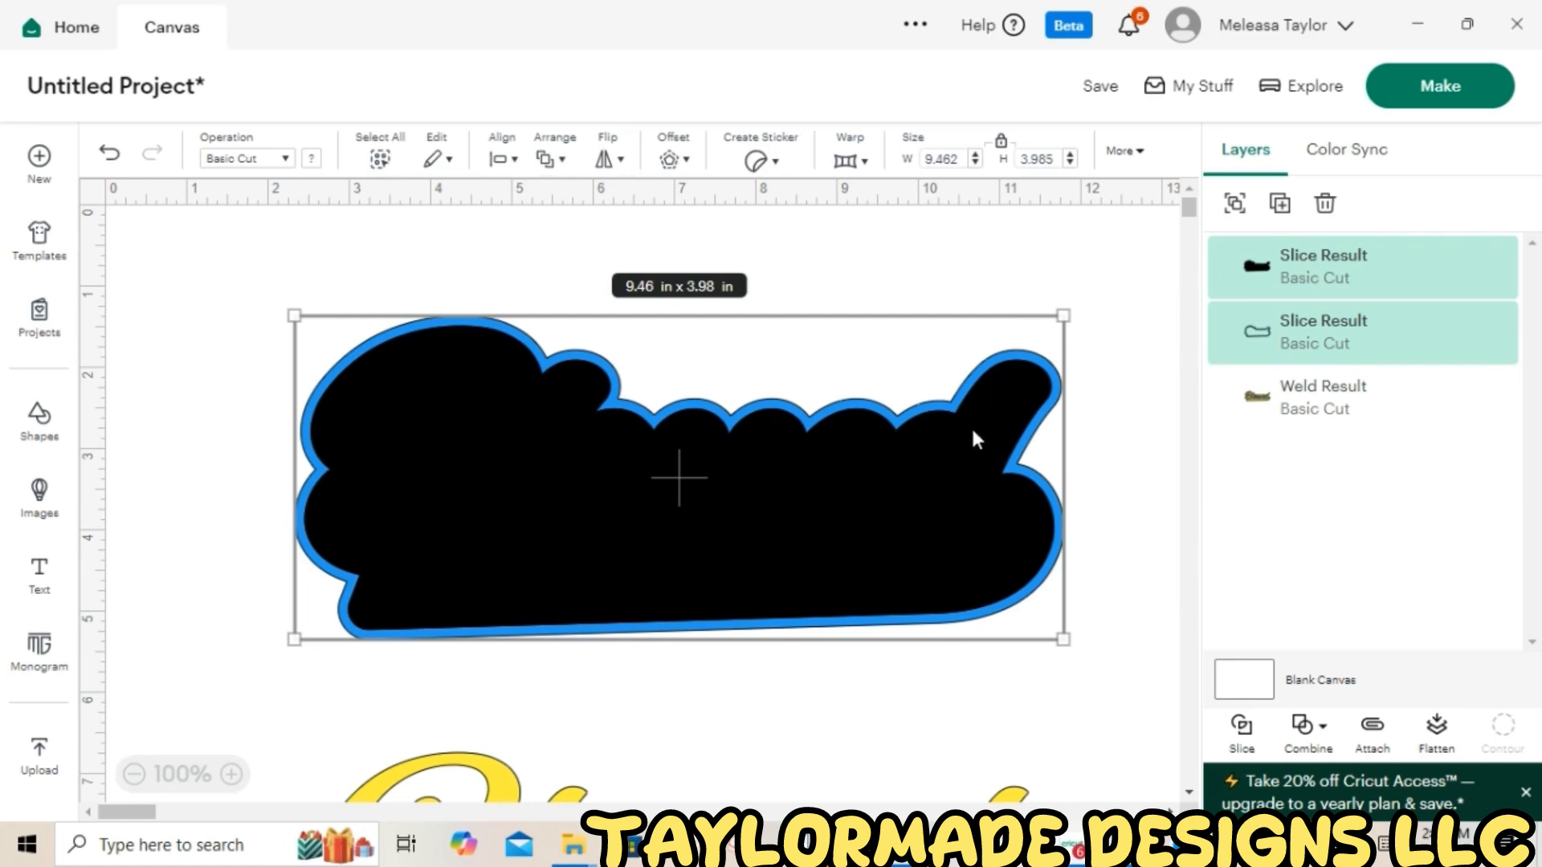
{"action": "left_click", "coordinate": [1018, 789]}
{"action": "left_click_drag", "start_coordinate": [1019, 789], "coordinate": [994, 716]}
{"action": "left_click_drag", "start_coordinate": [225, 258], "coordinate": [1076, 664]}
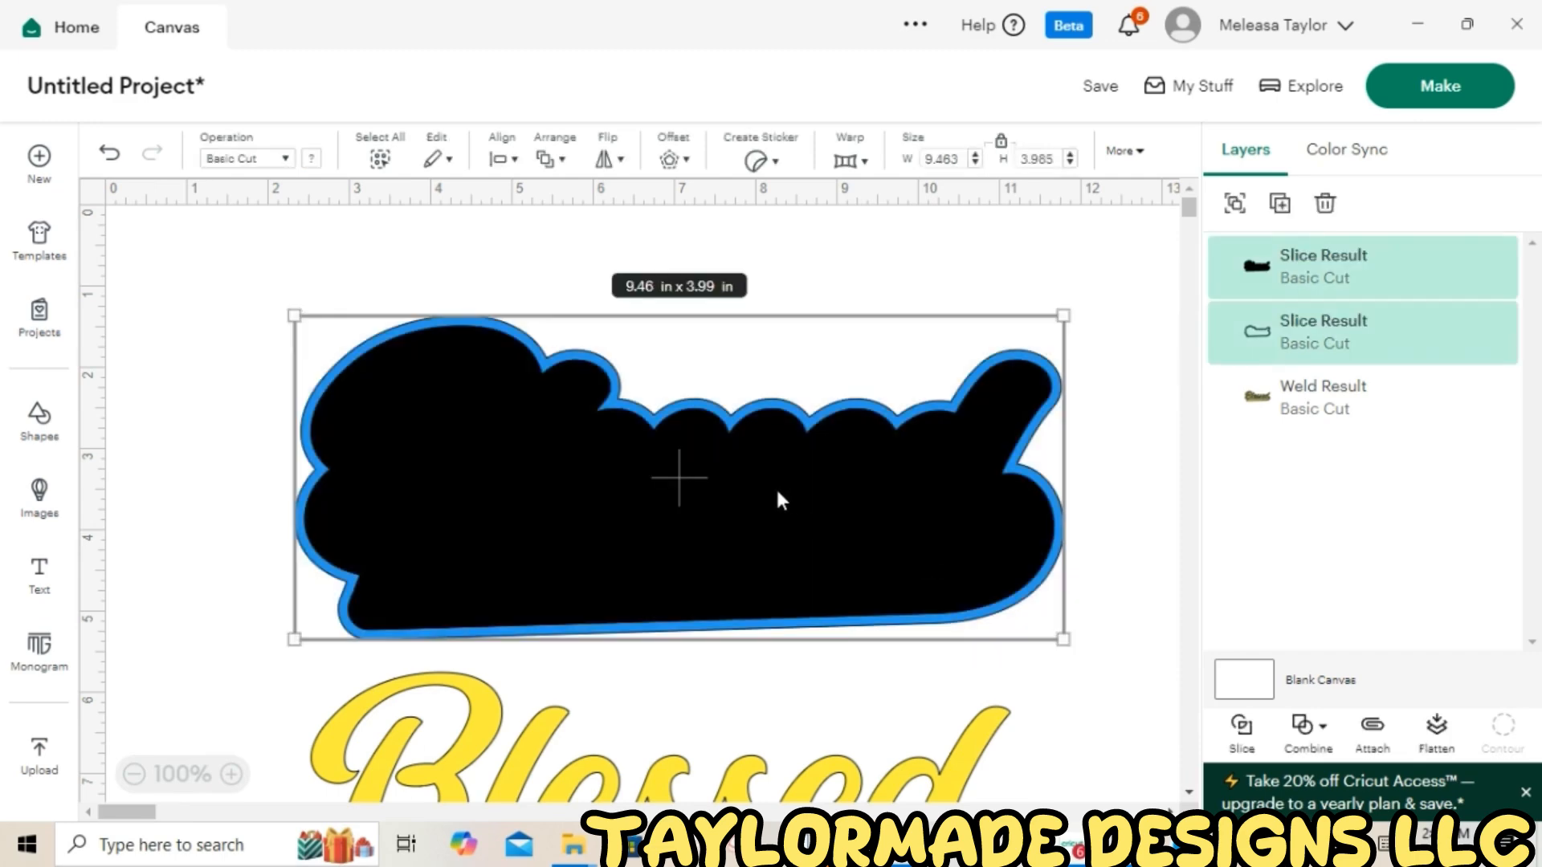
{"action": "right_click", "coordinate": [776, 489]}
{"action": "left_click", "coordinate": [835, 514]}
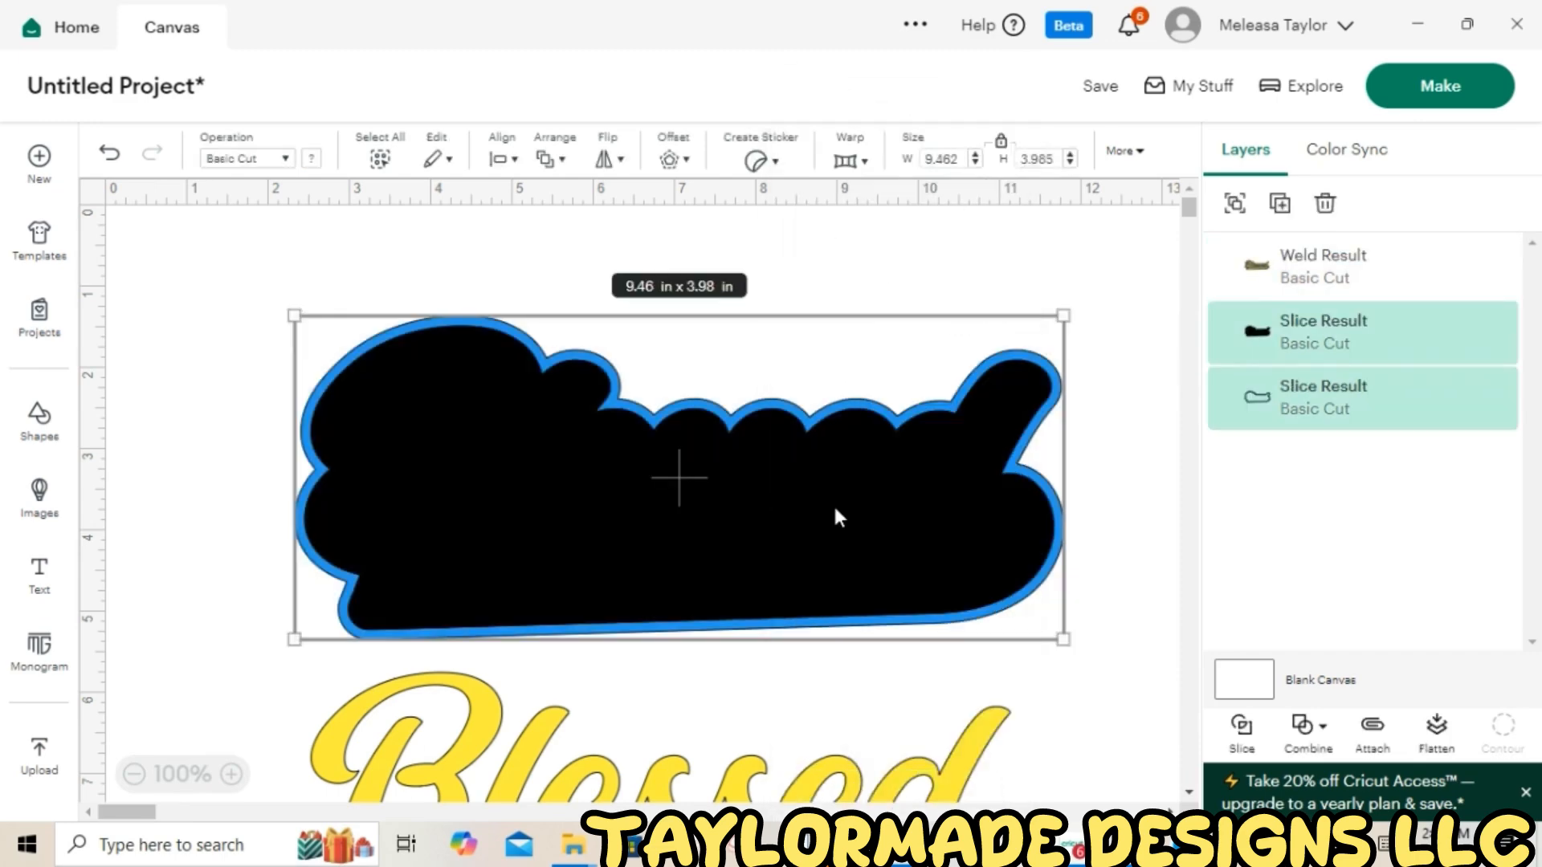
Move the yellow word onto the black shape, center the two, and slice them
{"action": "left_click_drag", "start_coordinate": [832, 763], "coordinate": [857, 448]}
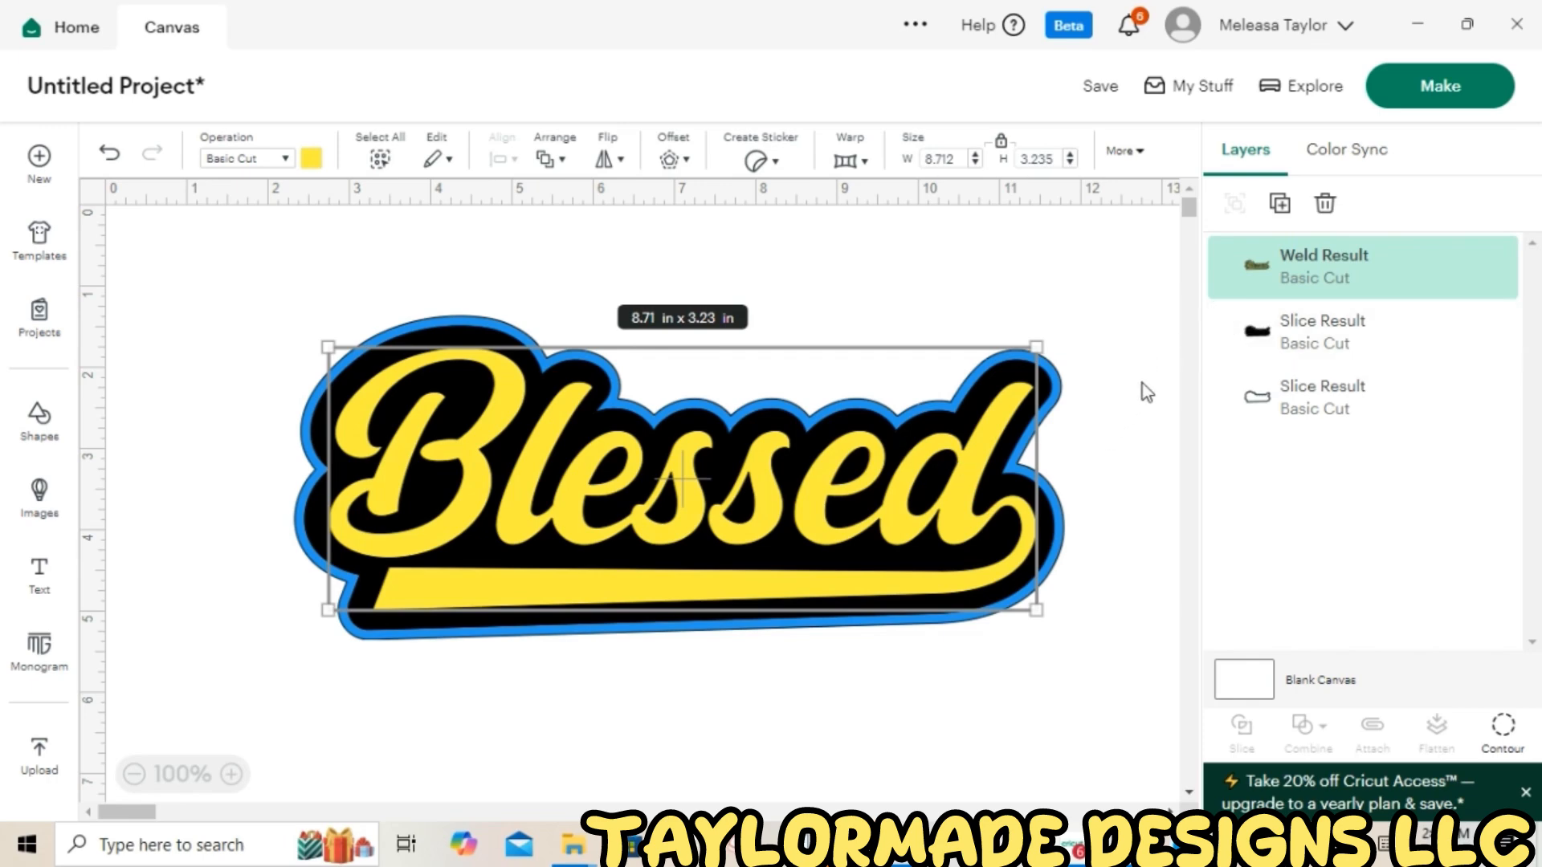
{"action": "left_click", "coordinate": [1323, 344], "text": "shift"}
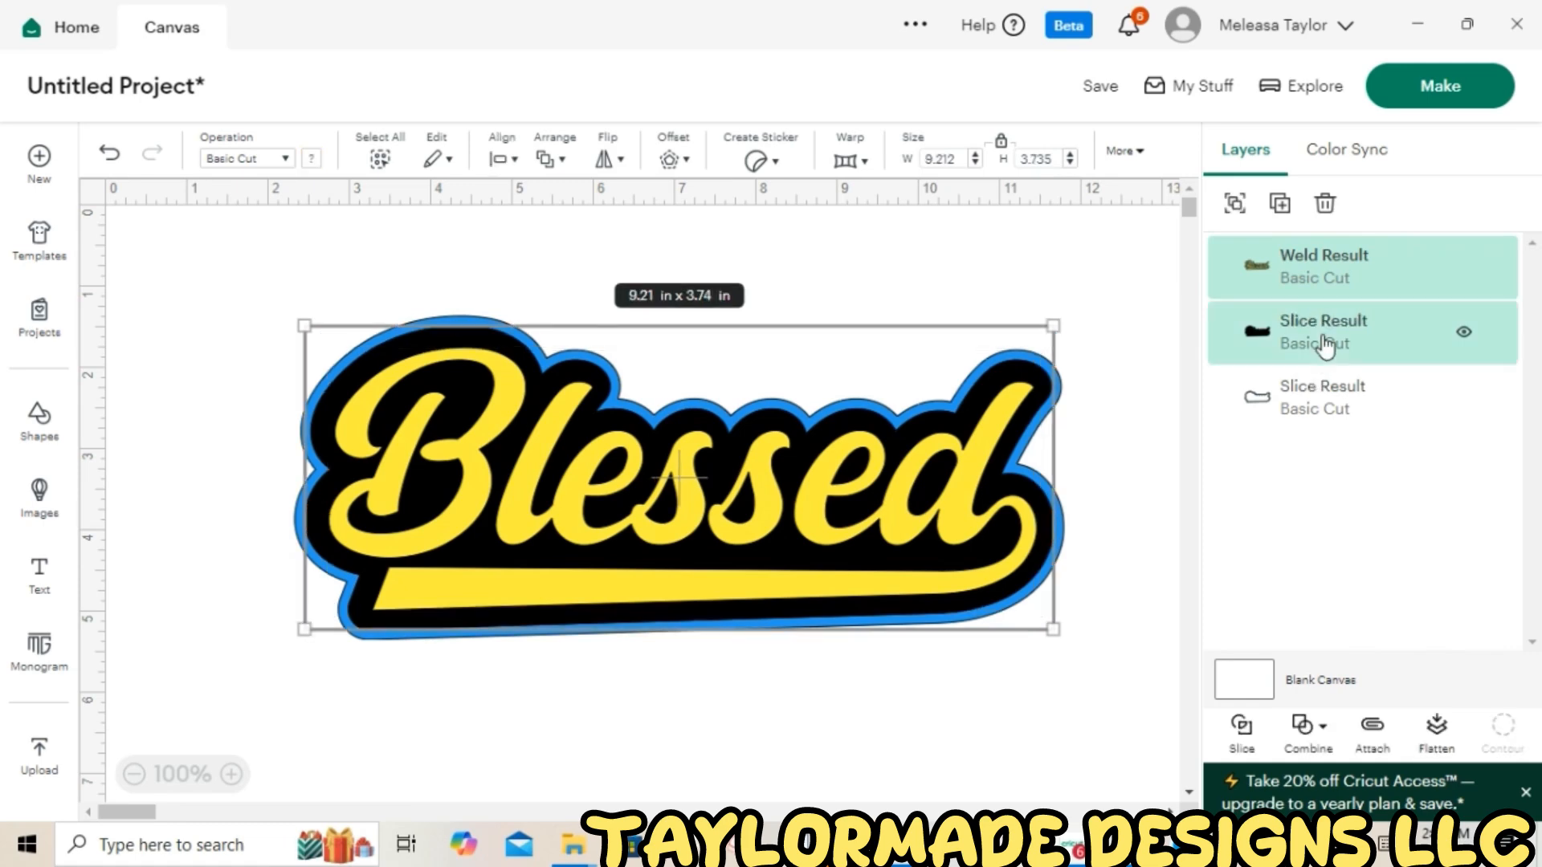
{"action": "left_click", "coordinate": [515, 161]}
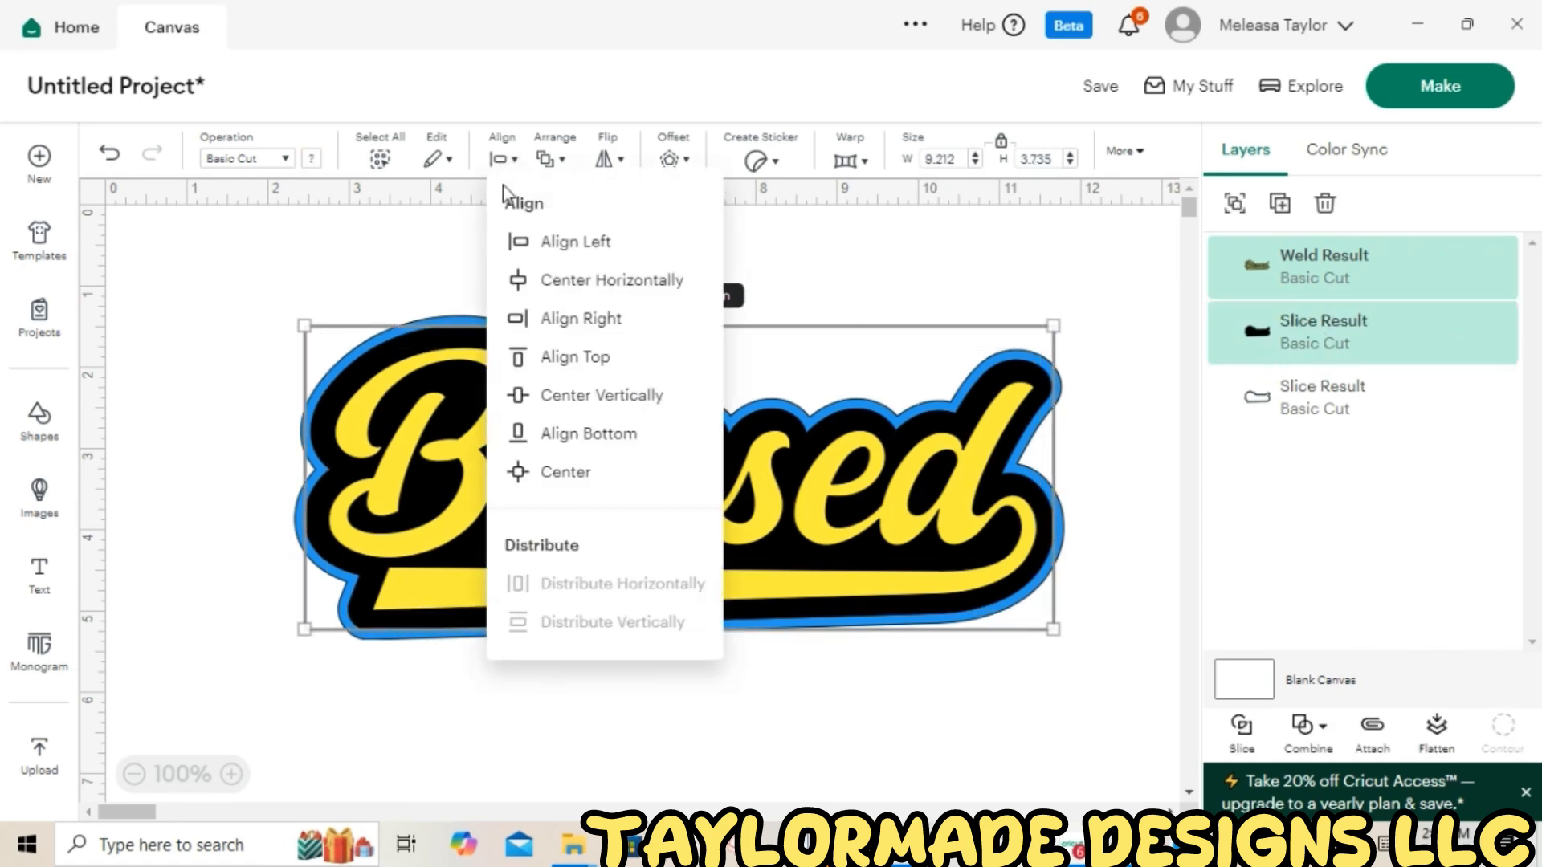
{"action": "left_click", "coordinate": [568, 472]}
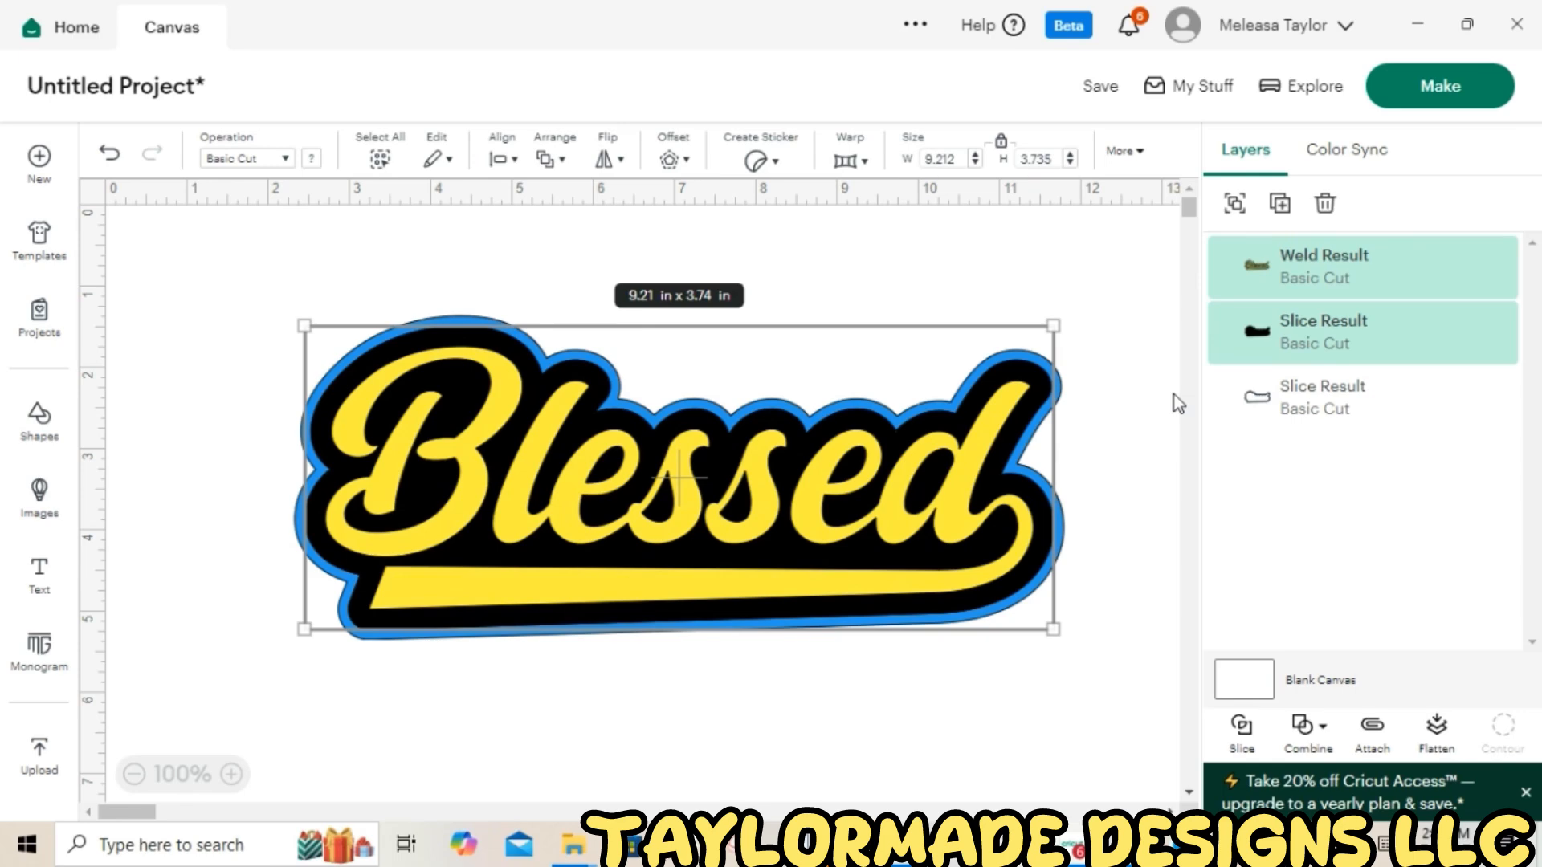
{"action": "left_click", "coordinate": [1243, 731]}
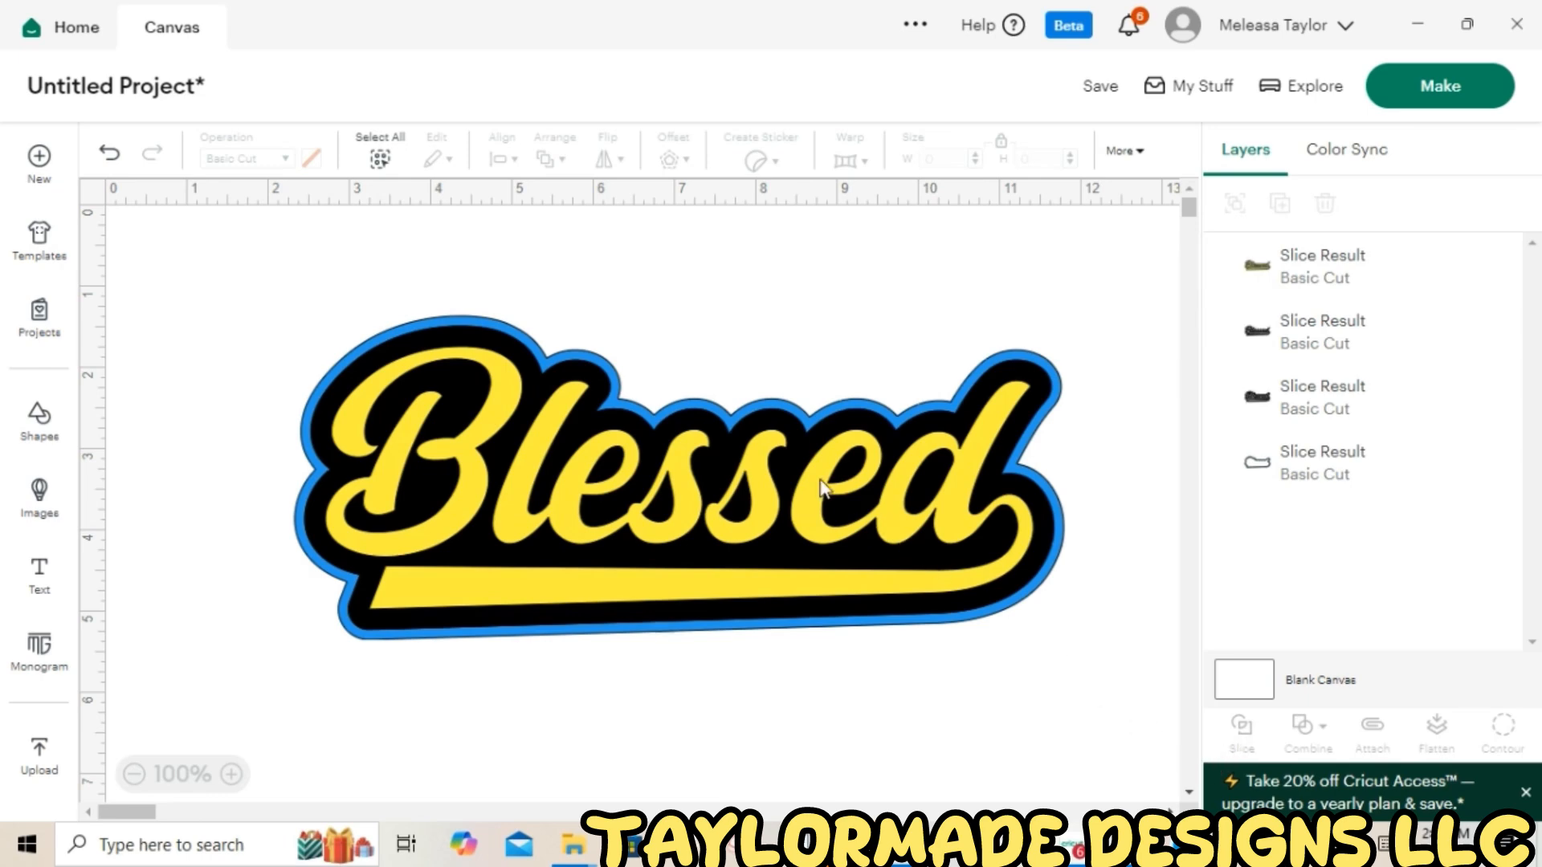
Pull apart the slice pieces, delete the black word-shaped piece, and move the yellow word back
{"action": "left_click_drag", "start_coordinate": [811, 479], "coordinate": [805, 707]}
{"action": "left_click_drag", "start_coordinate": [840, 517], "coordinate": [1006, 229]}
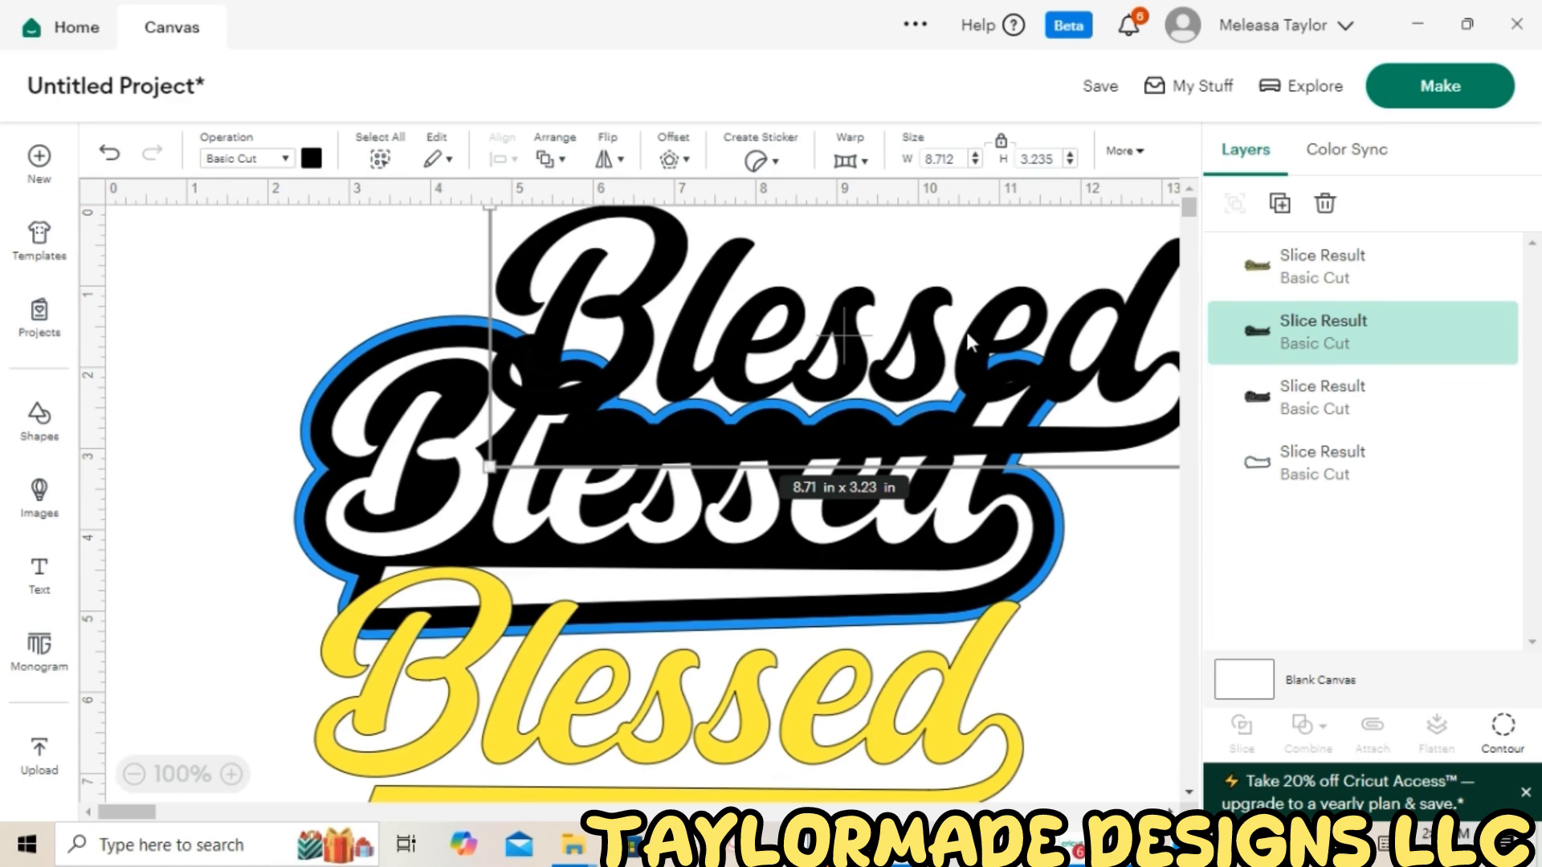
{"action": "left_click", "coordinate": [1326, 205]}
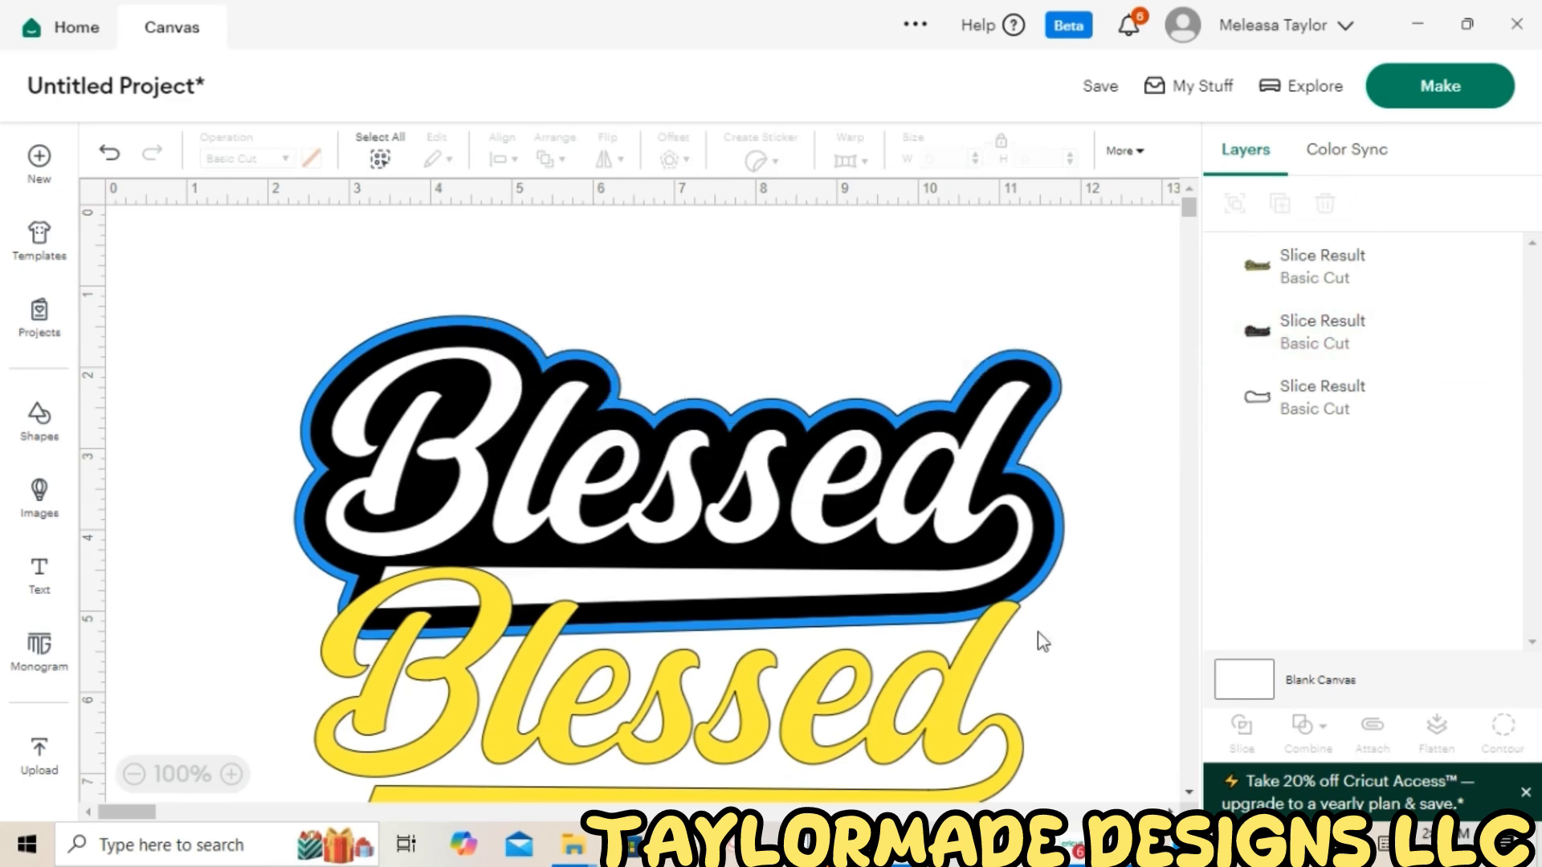
{"action": "left_click_drag", "start_coordinate": [823, 714], "coordinate": [829, 487]}
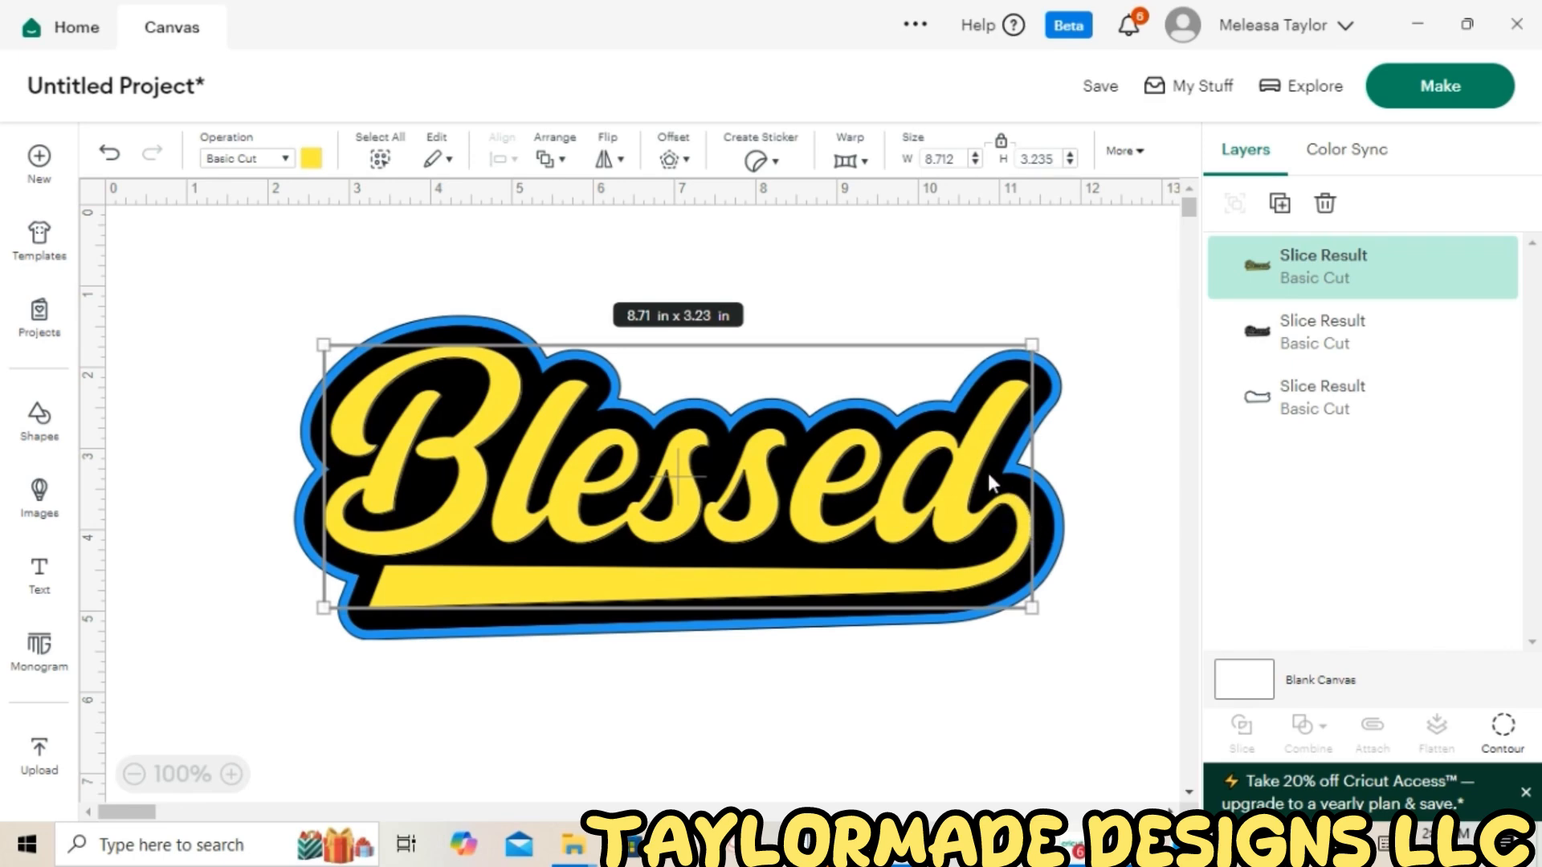
Center the yellow word on the black layer
{"action": "left_click", "coordinate": [1313, 336], "text": "shift"}
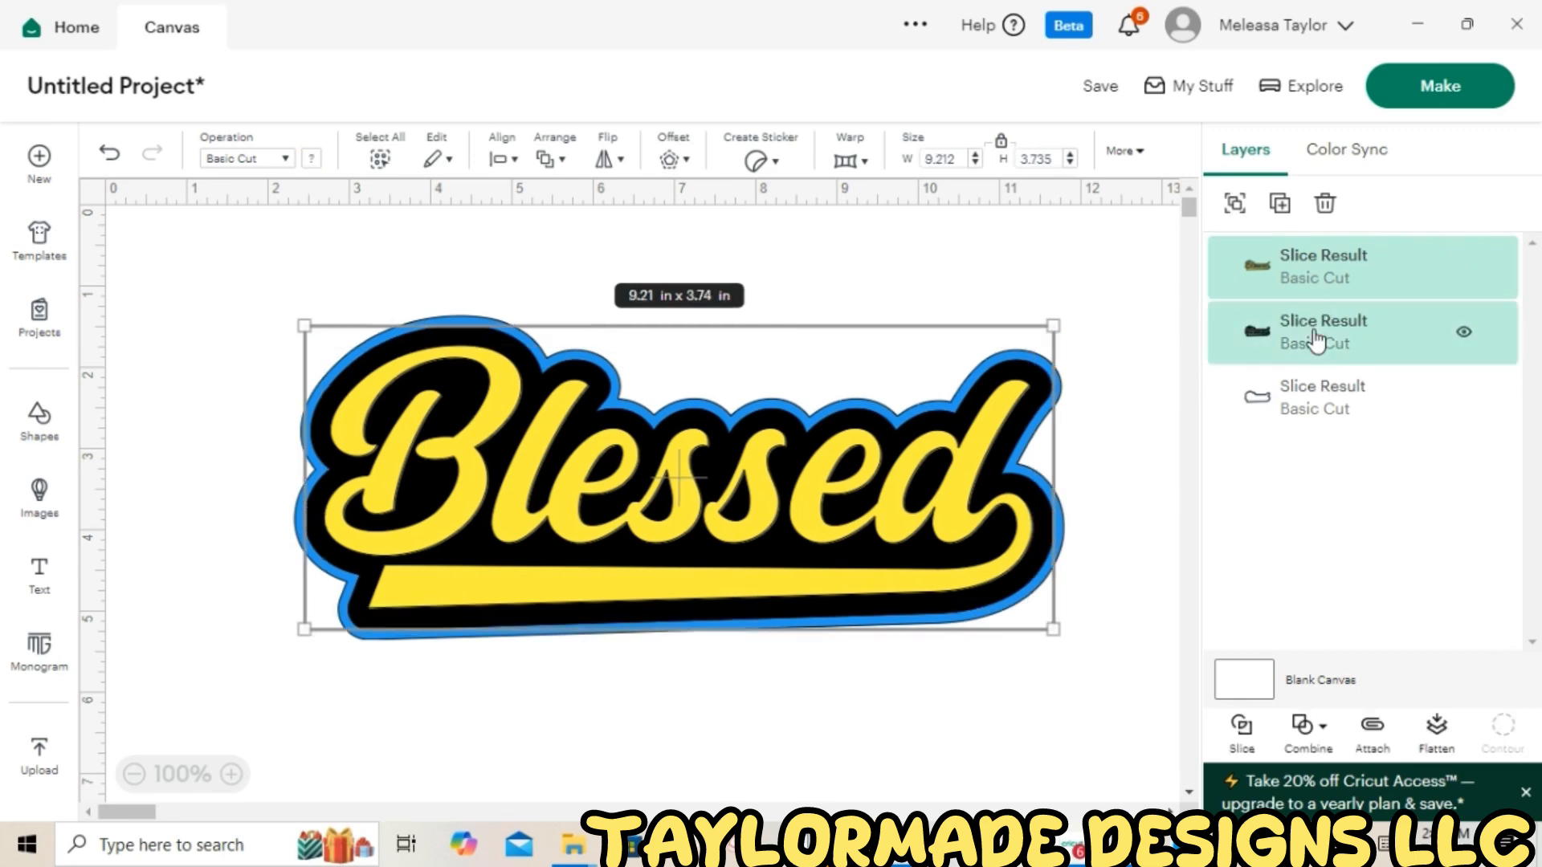
{"action": "left_click", "coordinate": [504, 159]}
{"action": "left_click", "coordinate": [549, 474]}
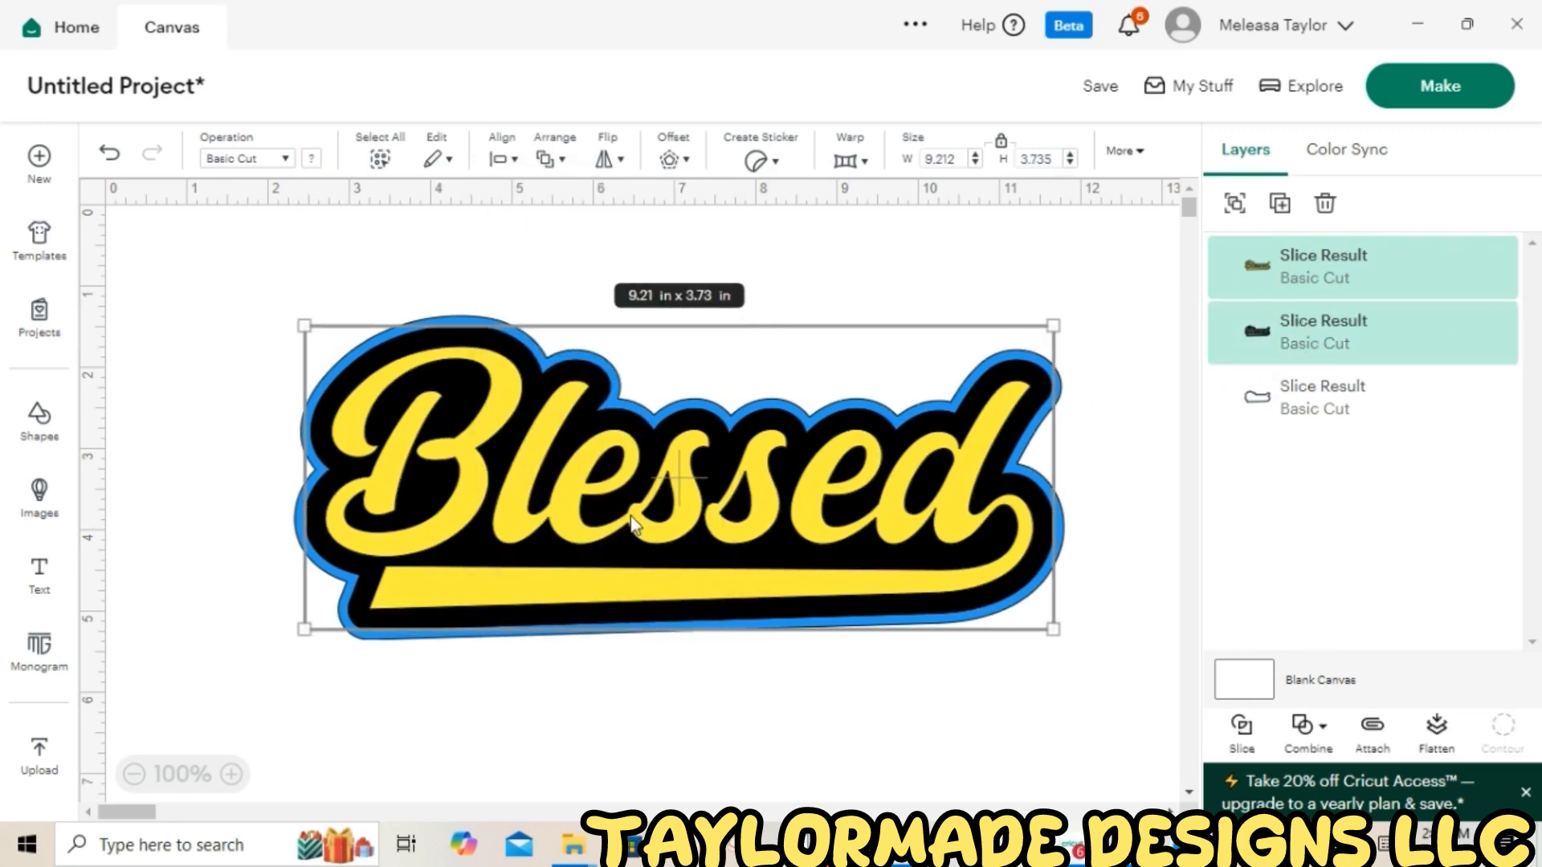
{"action": "left_click", "coordinate": [946, 294]}
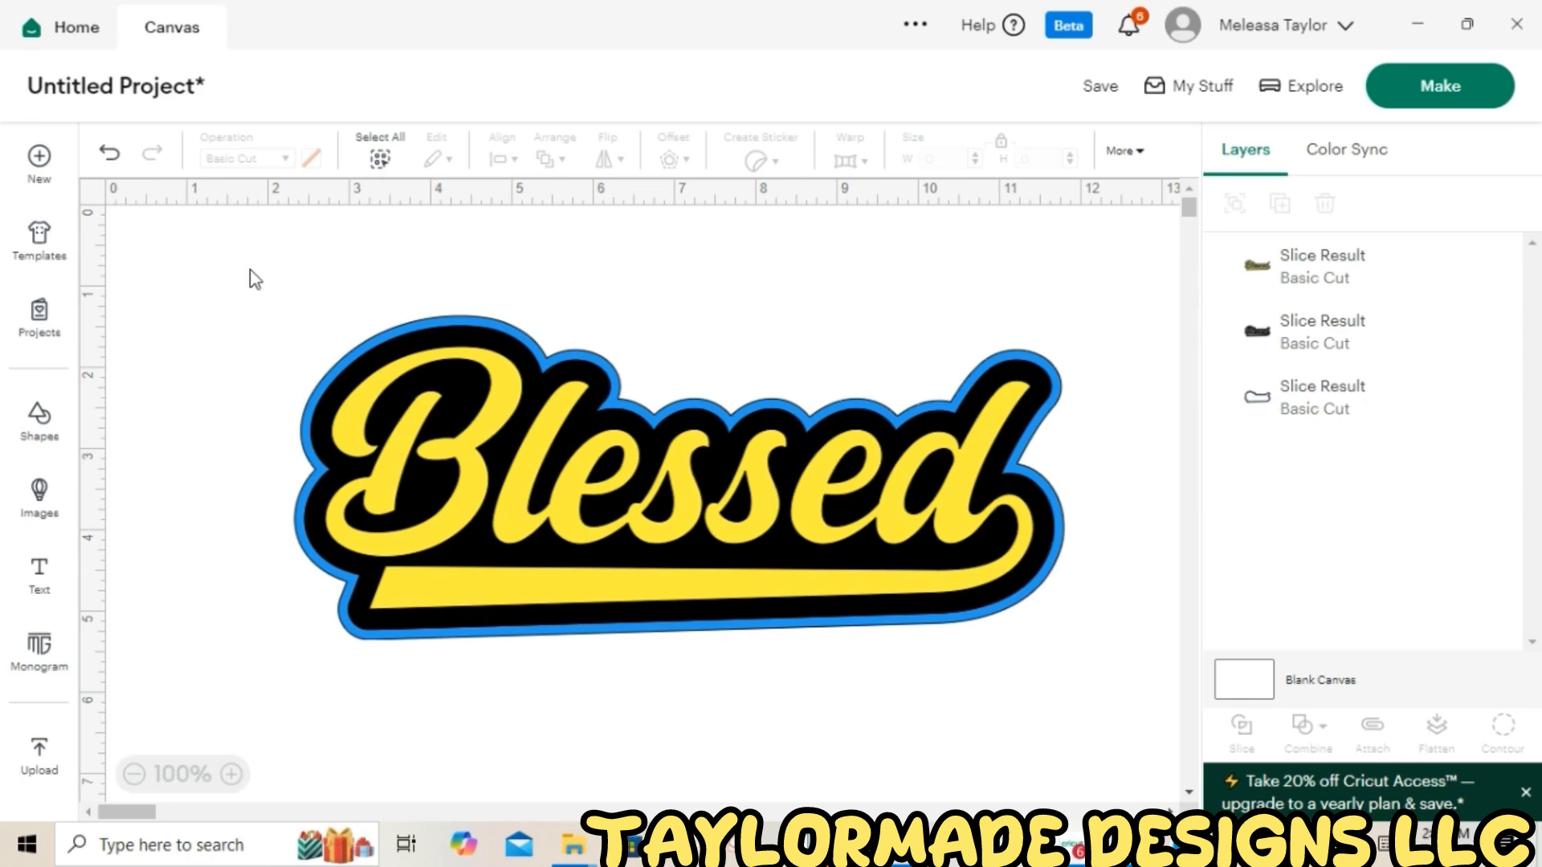
Select the whole design, resize it to 11 in wide, and reposition it on the canvas
{"action": "left_click_drag", "start_coordinate": [249, 250], "coordinate": [1100, 720]}
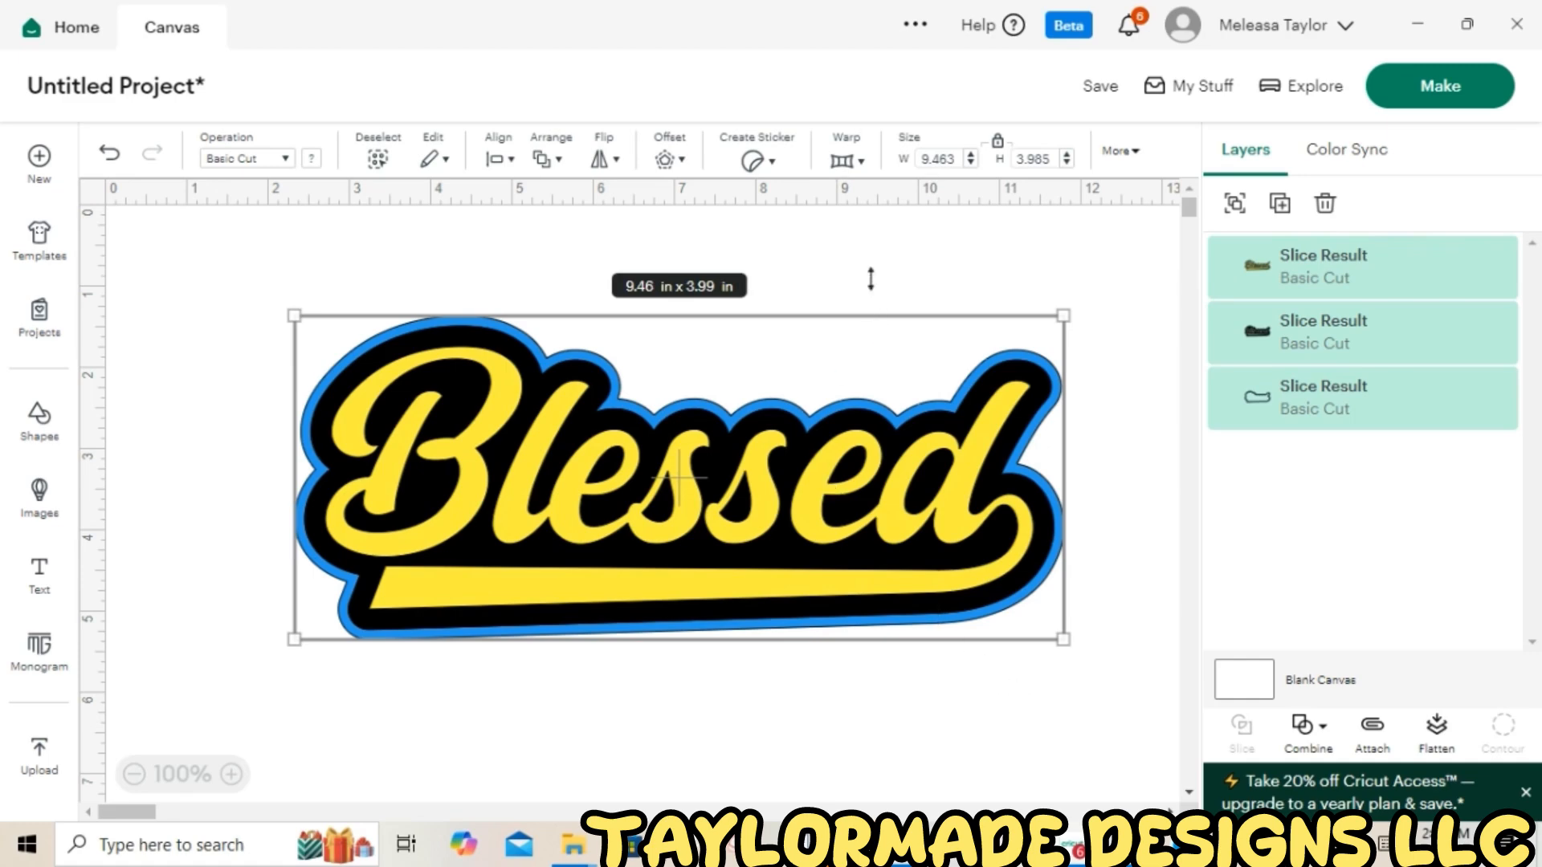
{"action": "left_click", "coordinate": [957, 160]}
{"action": "type", "text": "11"}
{"action": "key", "text": "Return"}
{"action": "left_click_drag", "start_coordinate": [897, 481], "coordinate": [803, 450]}
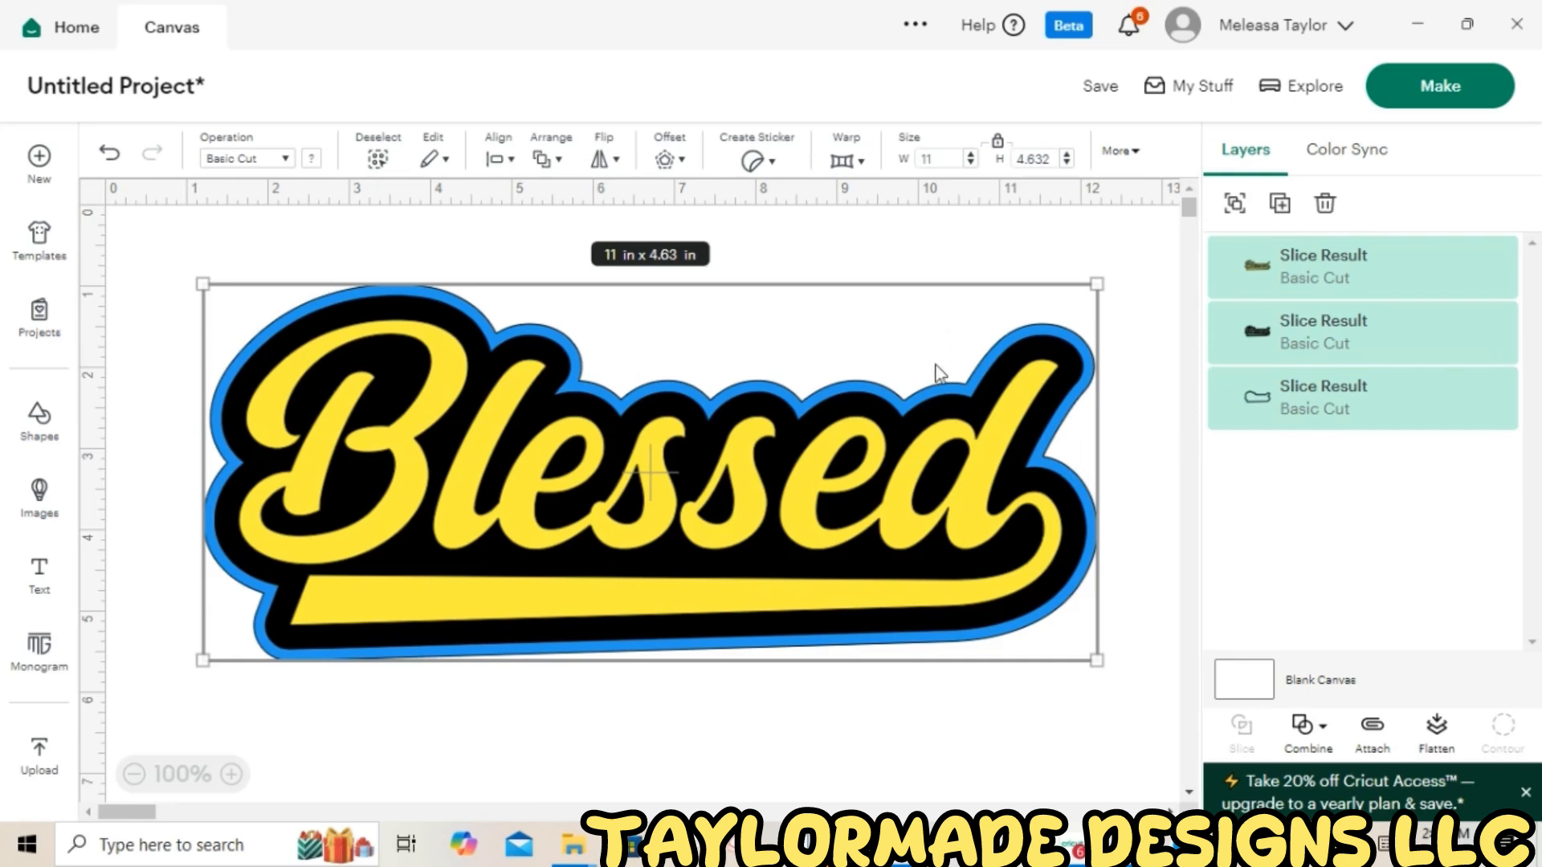
Start making the design and save the project with the title "blessed"
{"action": "left_click", "coordinate": [1411, 90]}
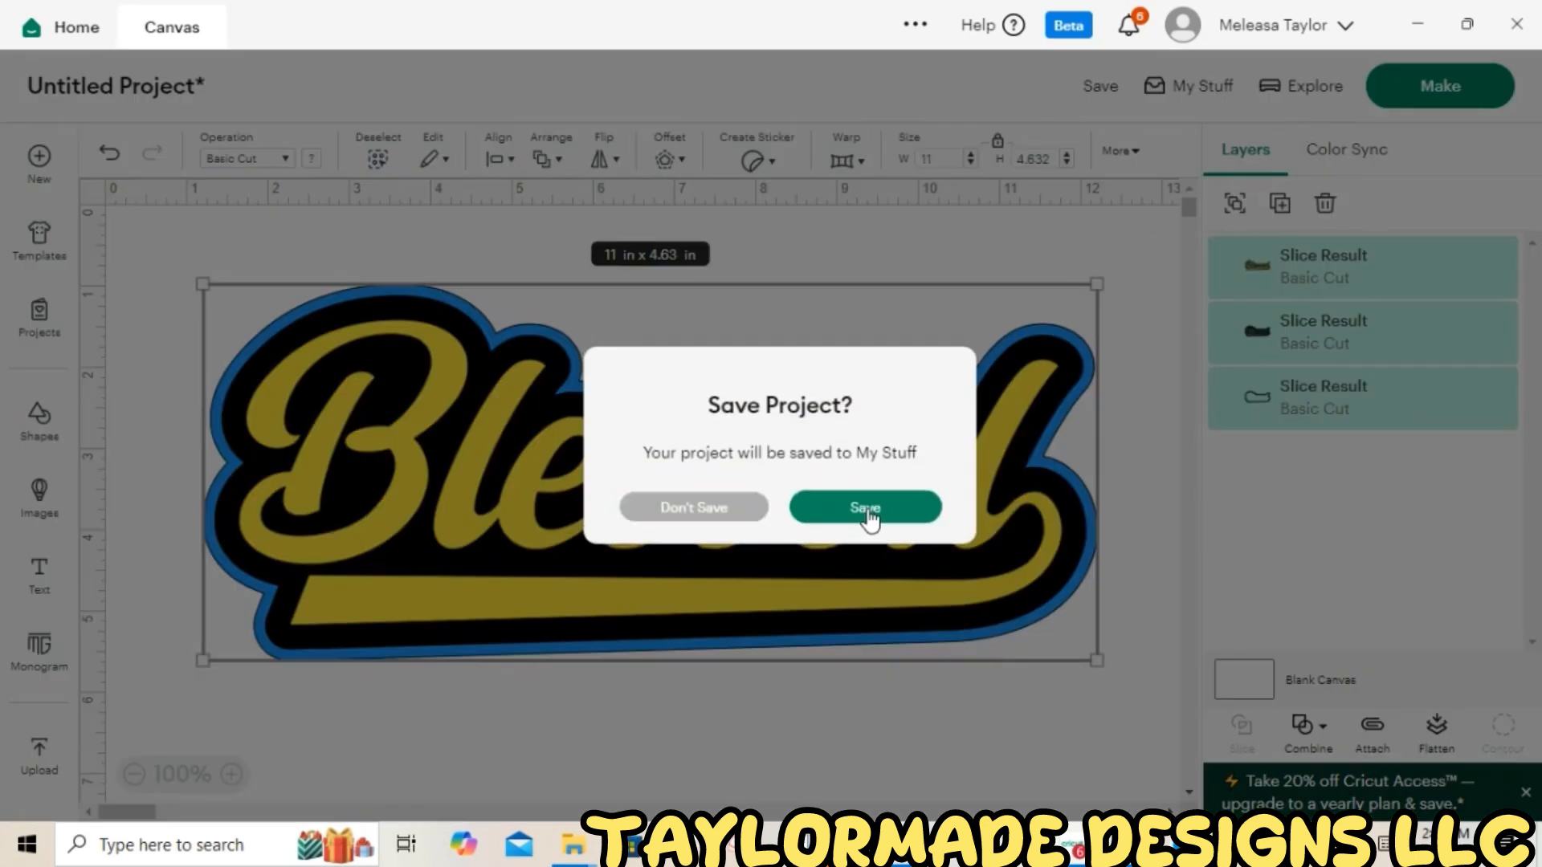
{"action": "left_click", "coordinate": [869, 507]}
{"action": "left_click", "coordinate": [576, 163]}
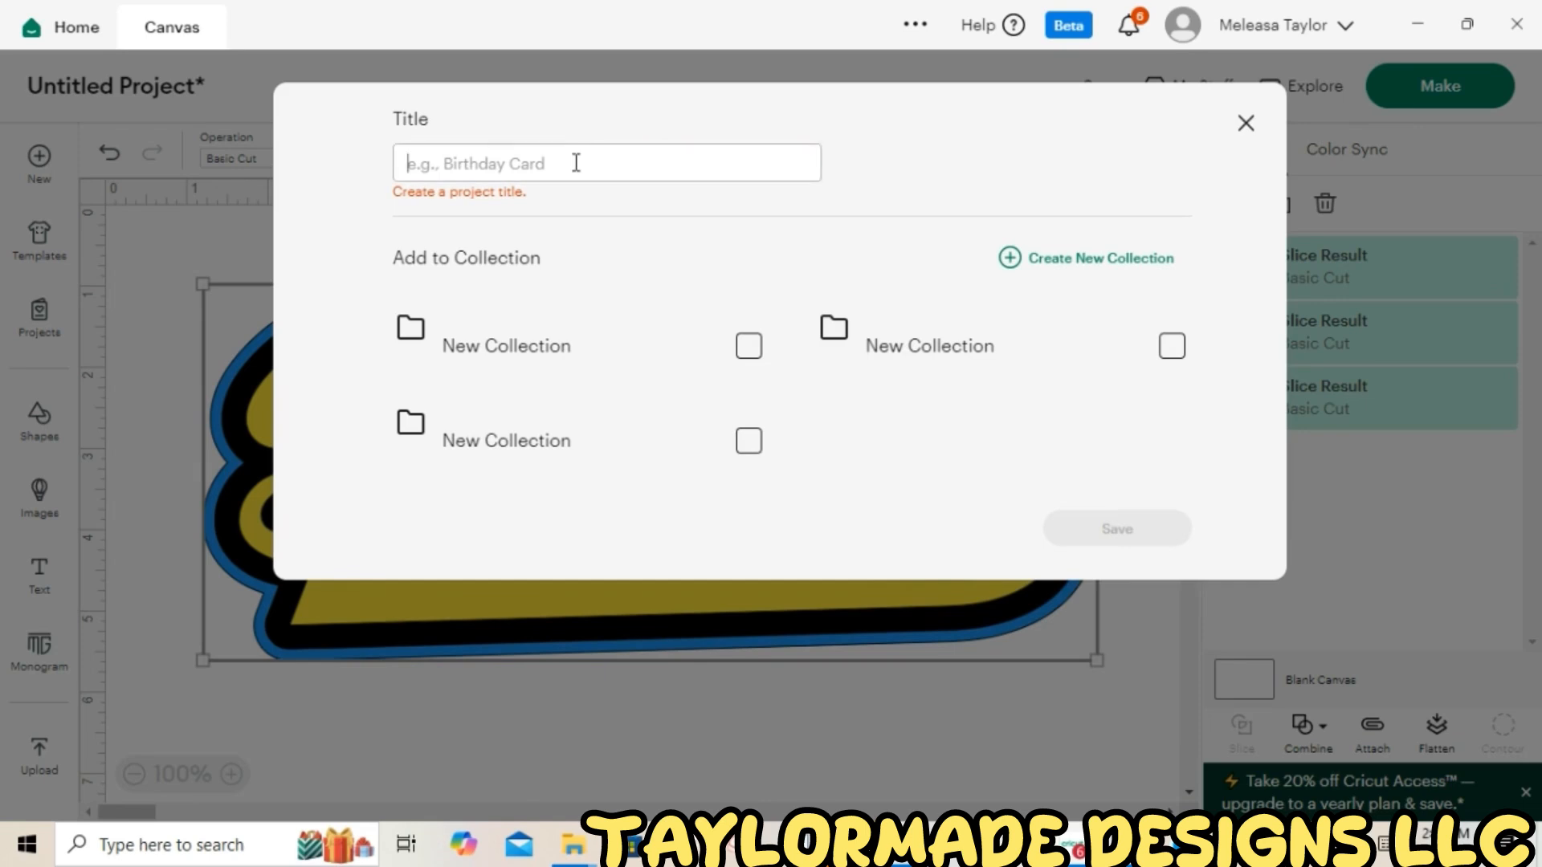
{"action": "type", "text": "blessed"}
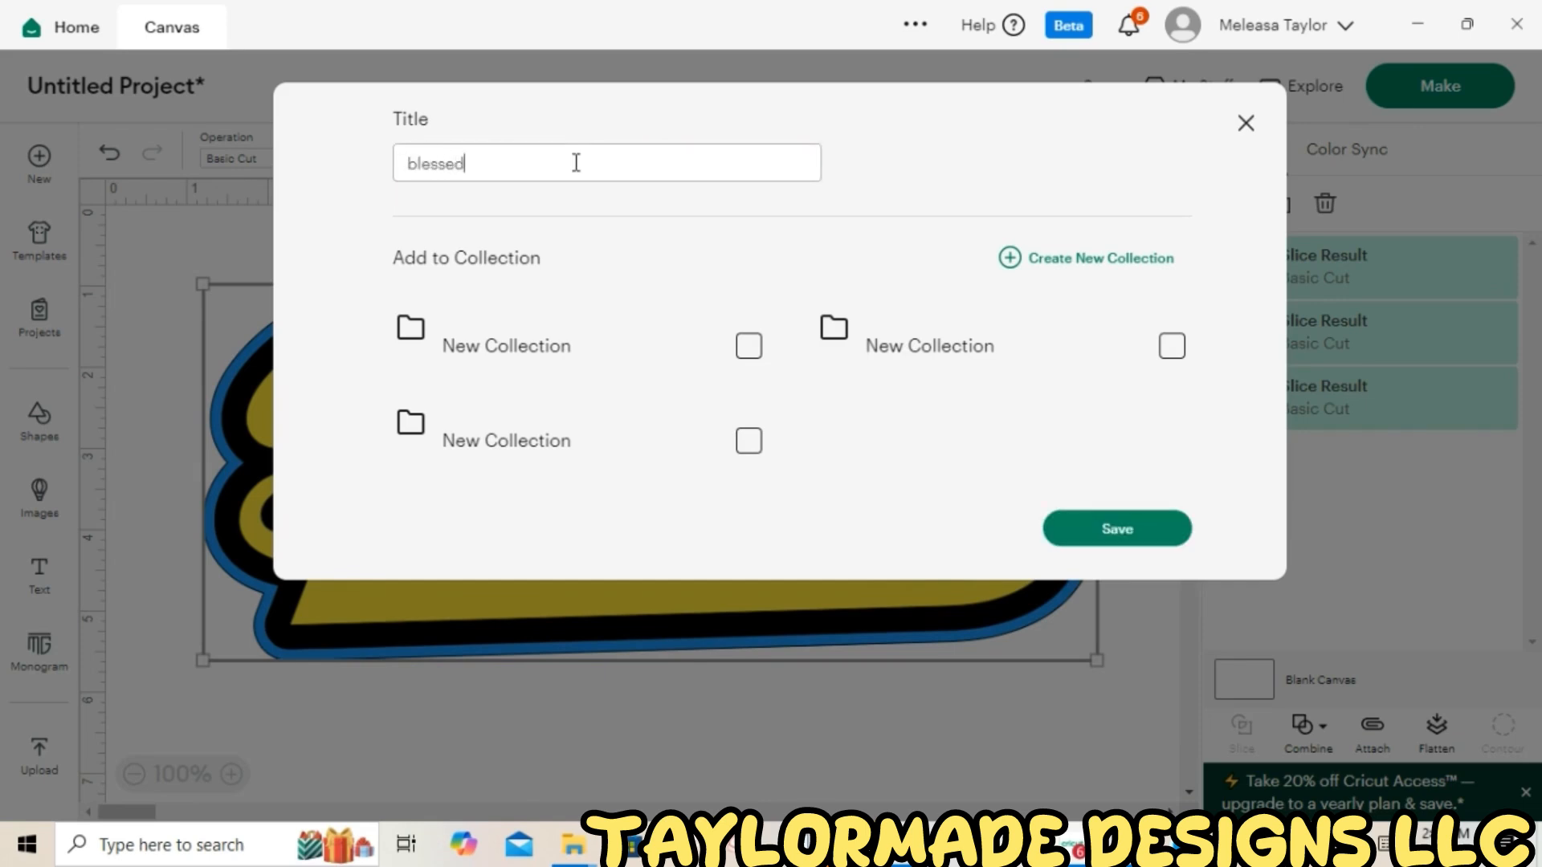
{"action": "left_click", "coordinate": [1087, 532]}
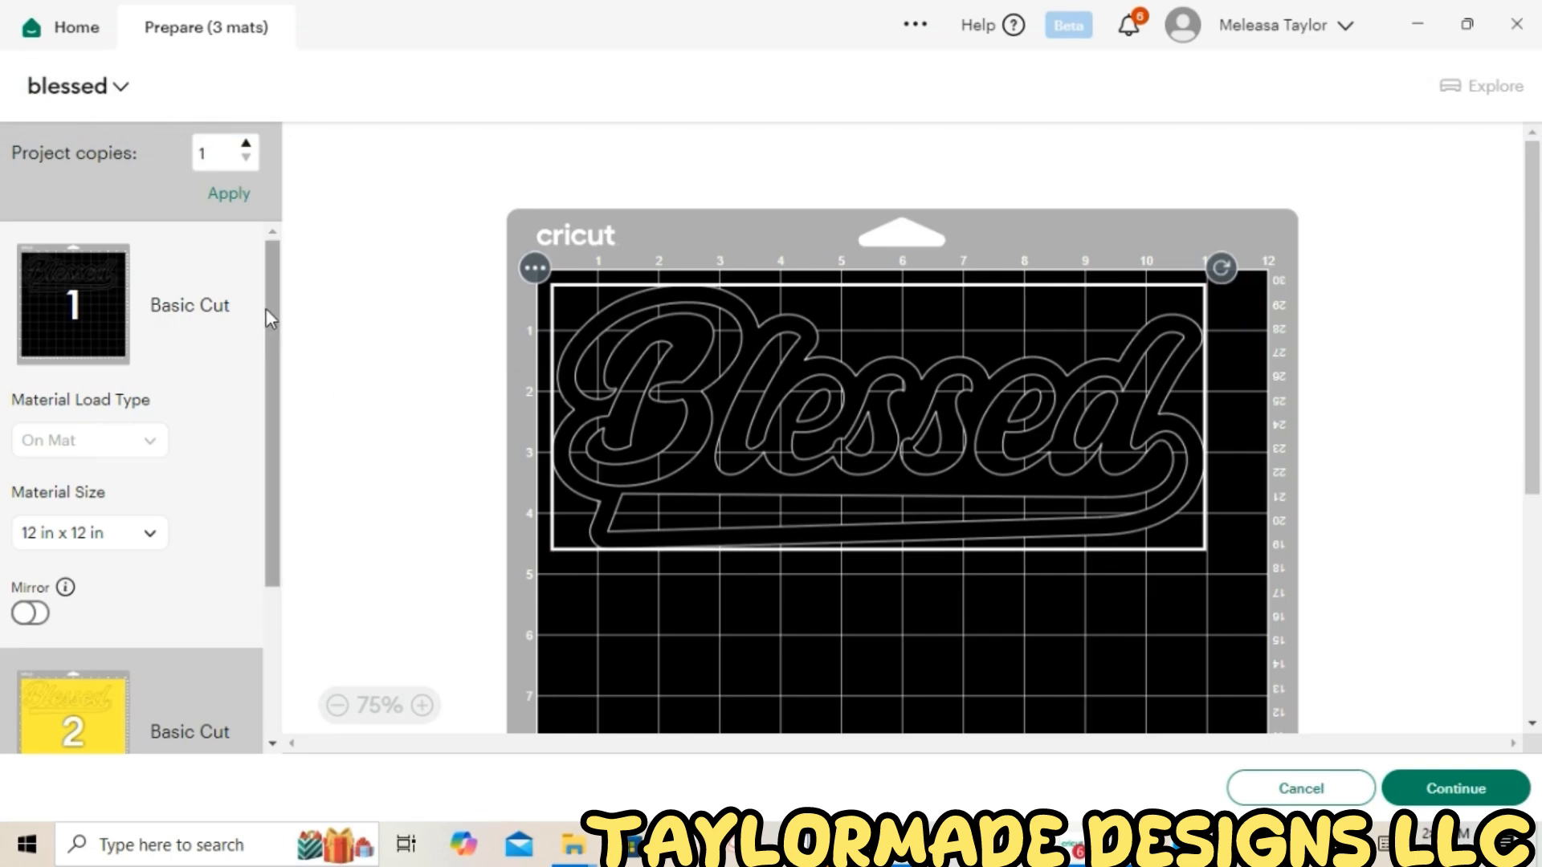
Turn on Mirror for the first black mat and the second yellow mat
{"action": "scroll", "coordinate": [267, 310], "scroll_direction": "down", "scroll_amount": 3}
{"action": "left_click", "coordinate": [37, 388]}
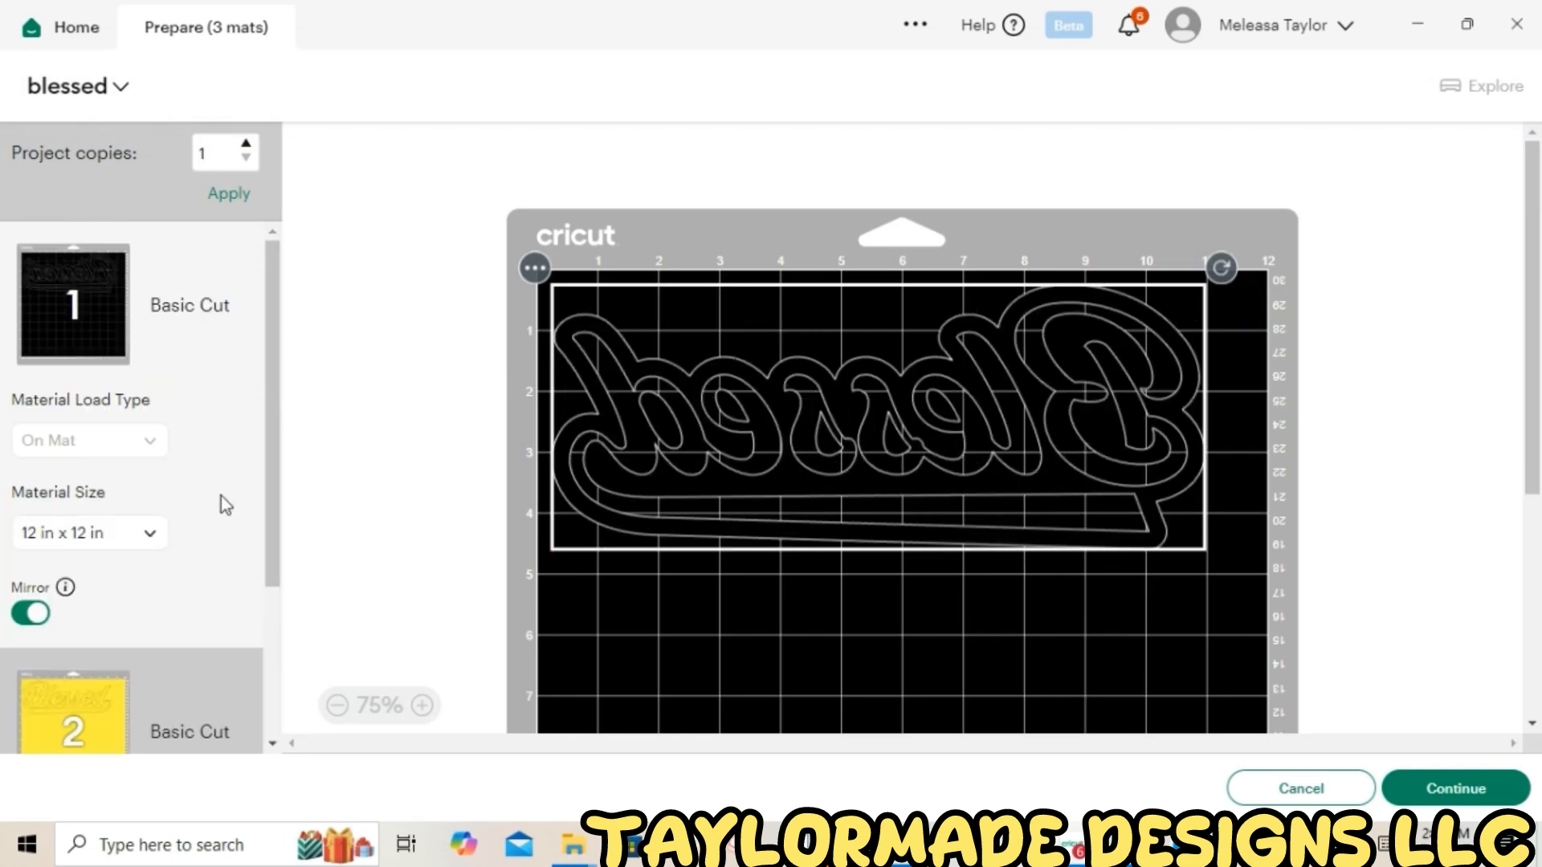
{"action": "left_click_drag", "start_coordinate": [268, 481], "coordinate": [308, 673]}
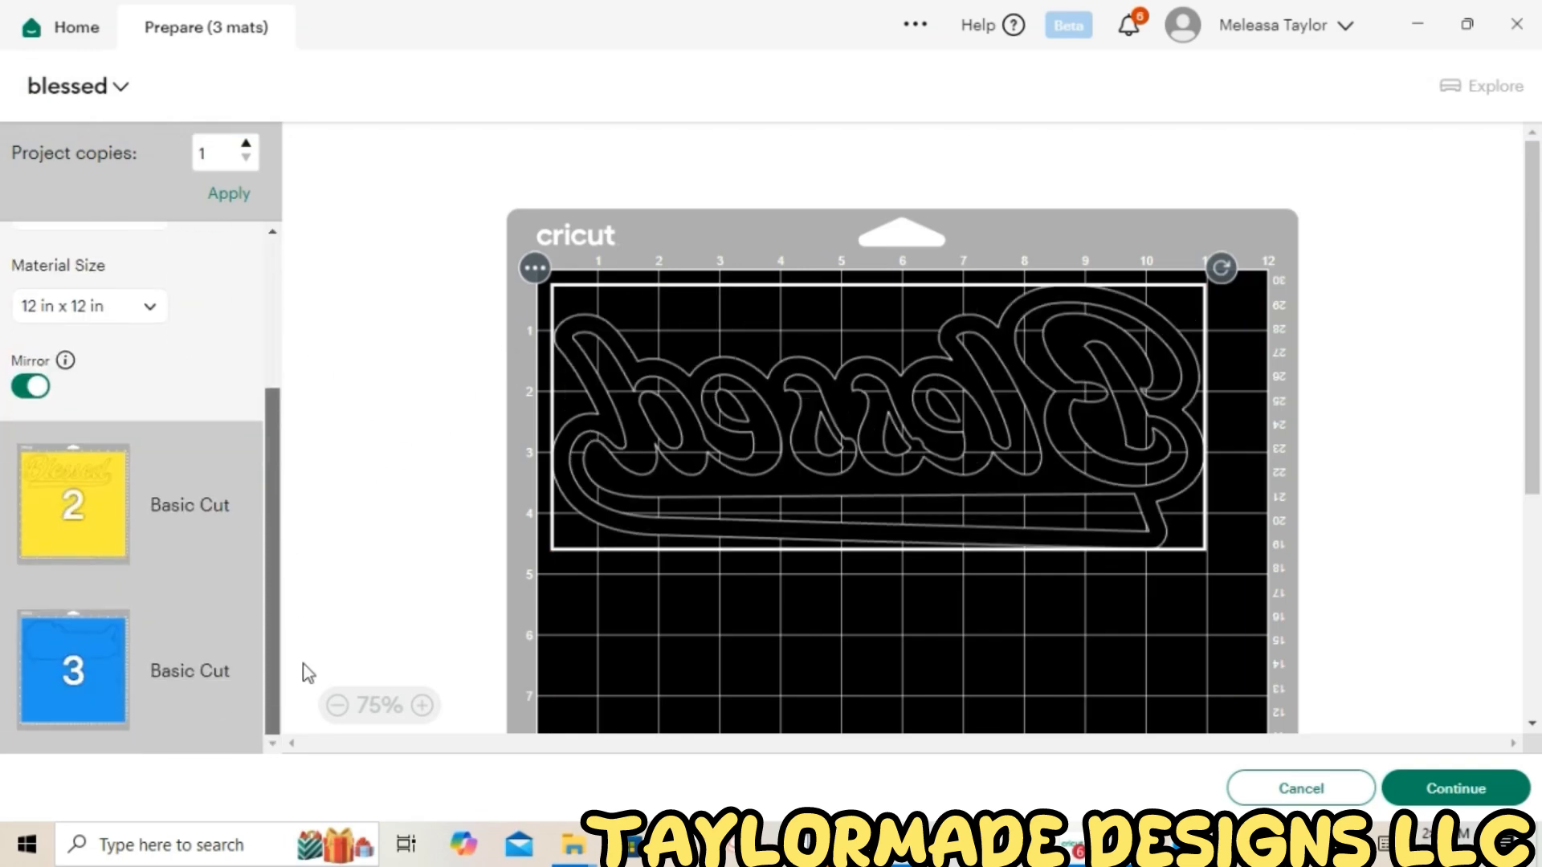
{"action": "left_click", "coordinate": [225, 531]}
{"action": "left_click", "coordinate": [37, 668]}
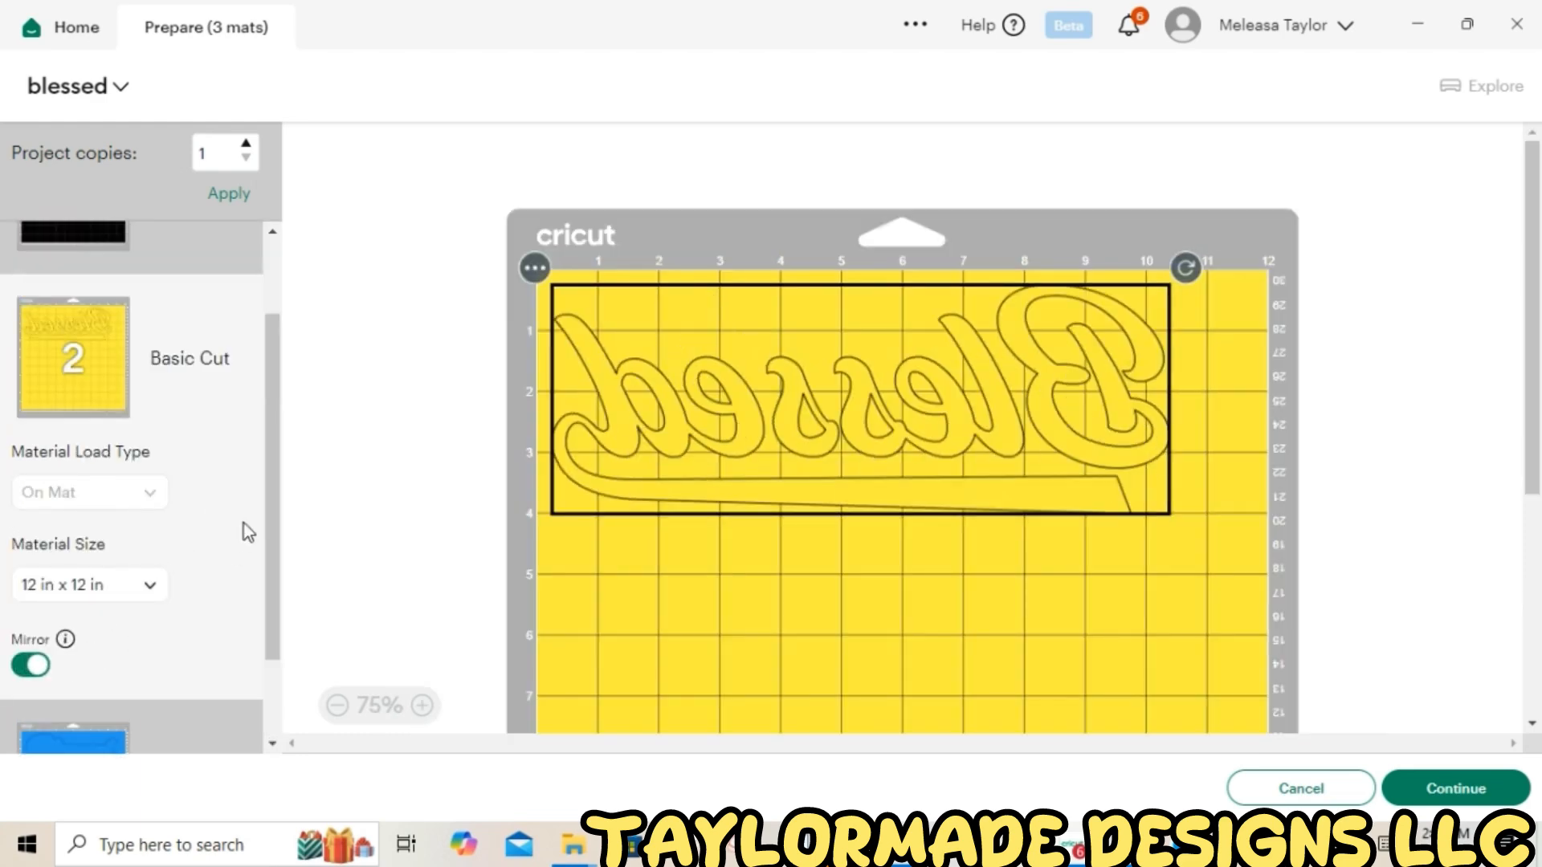
Turn on Mirror for the third blue mat
{"action": "left_click_drag", "start_coordinate": [268, 474], "coordinate": [275, 677]}
{"action": "left_click", "coordinate": [156, 682]}
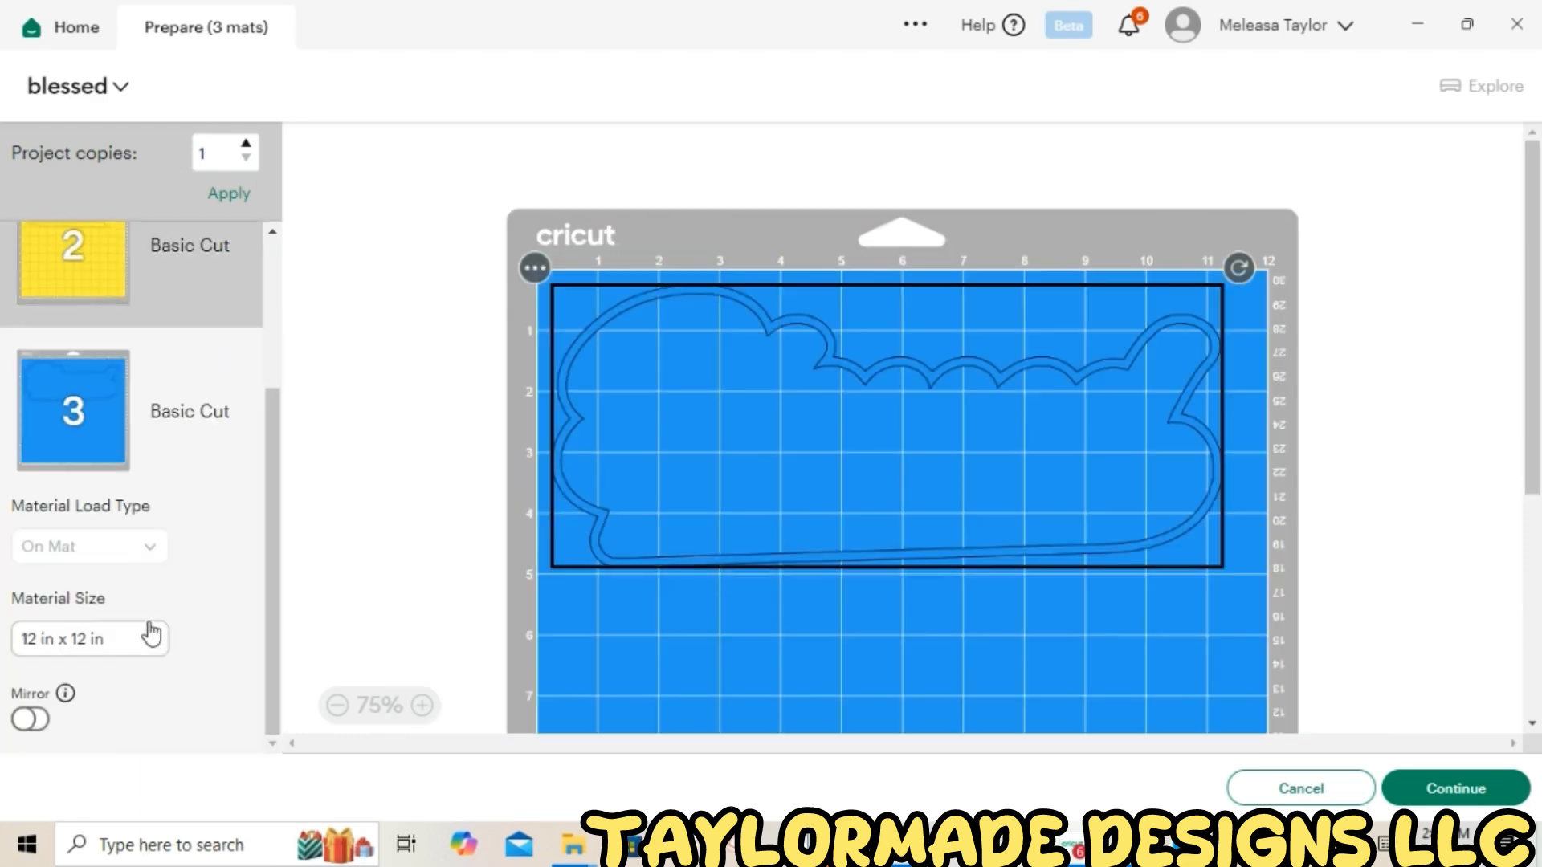
{"action": "left_click", "coordinate": [30, 718]}
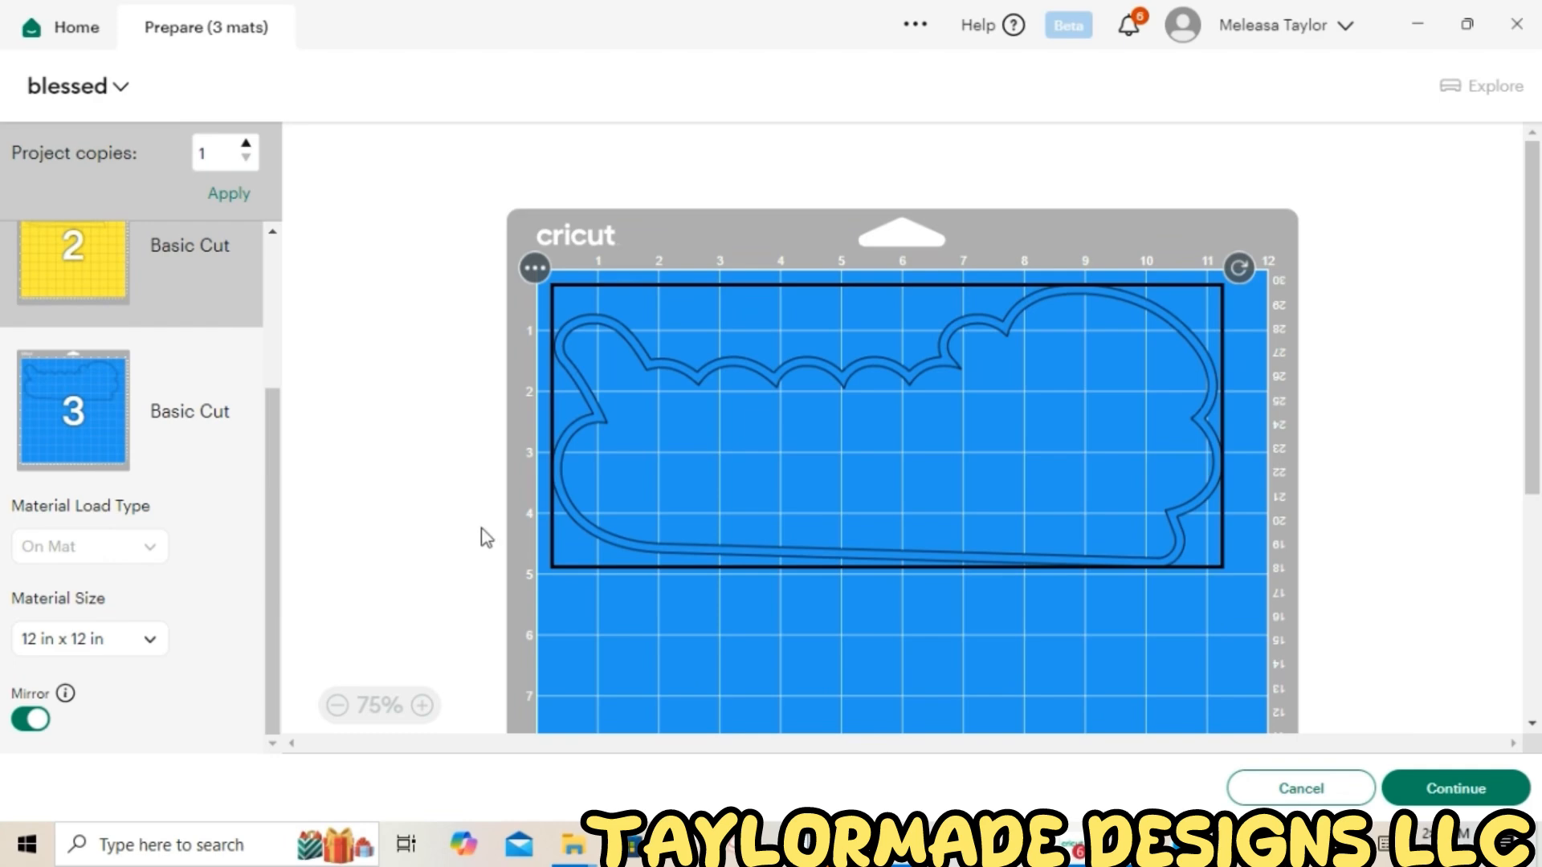